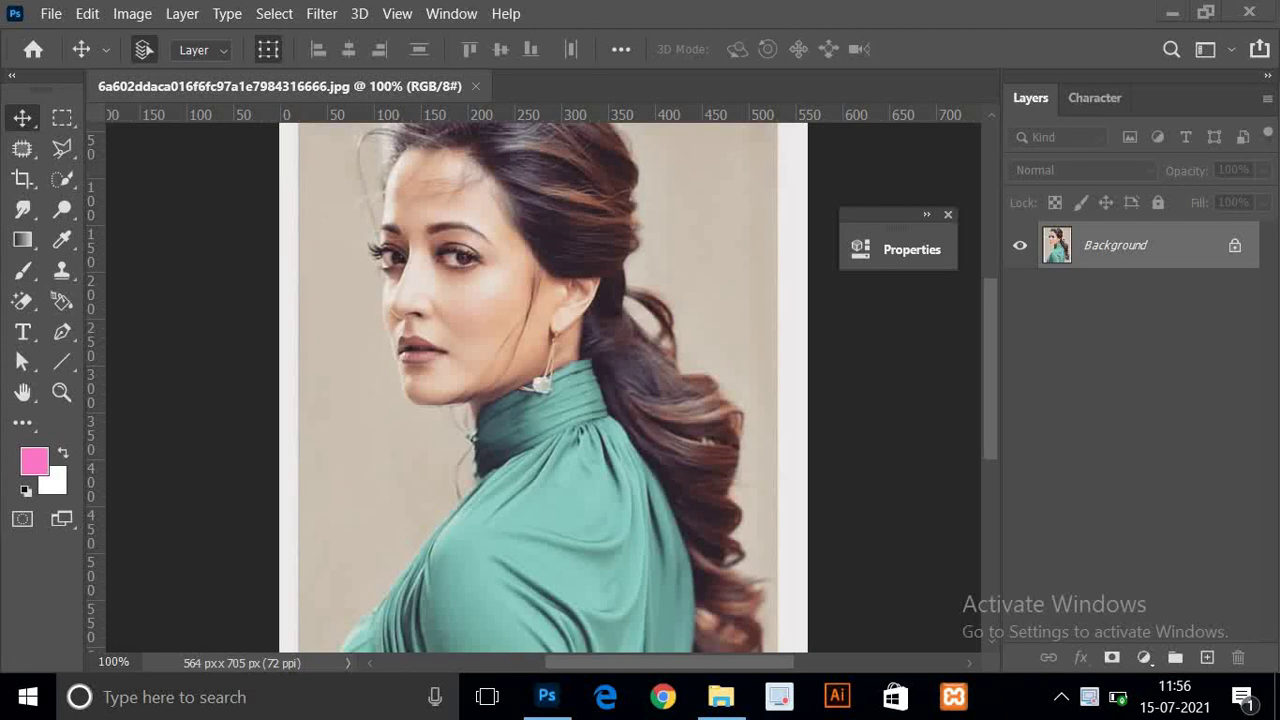
- Duplicate the photo as Layer 1, hide the Background, and place the colourful hand print at 86.77%
click(458, 328)
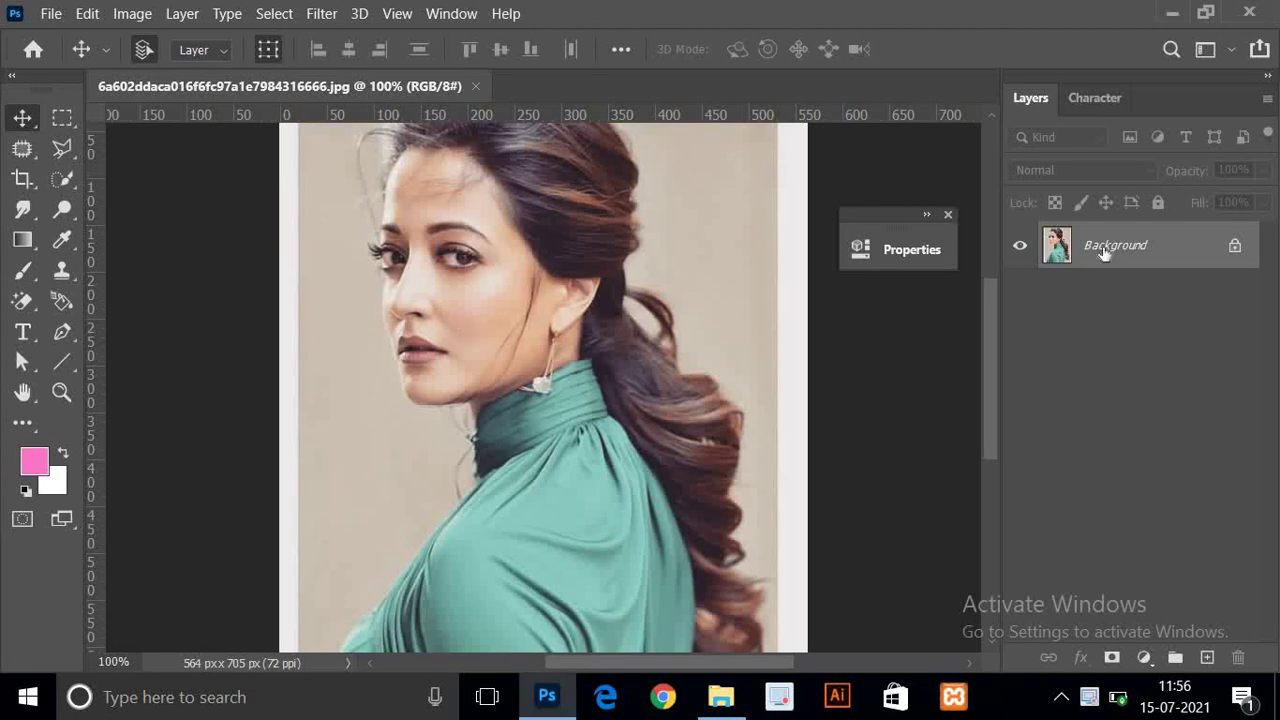
key(ctrl+j)
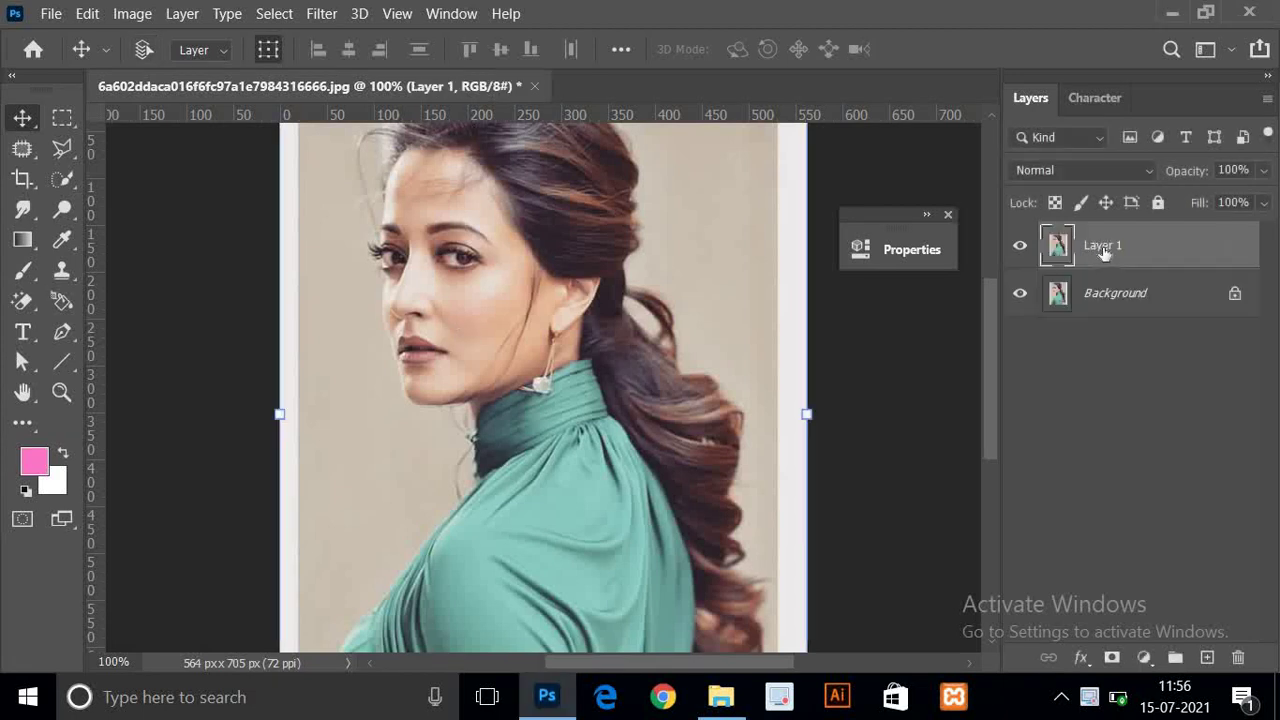
click(1020, 293)
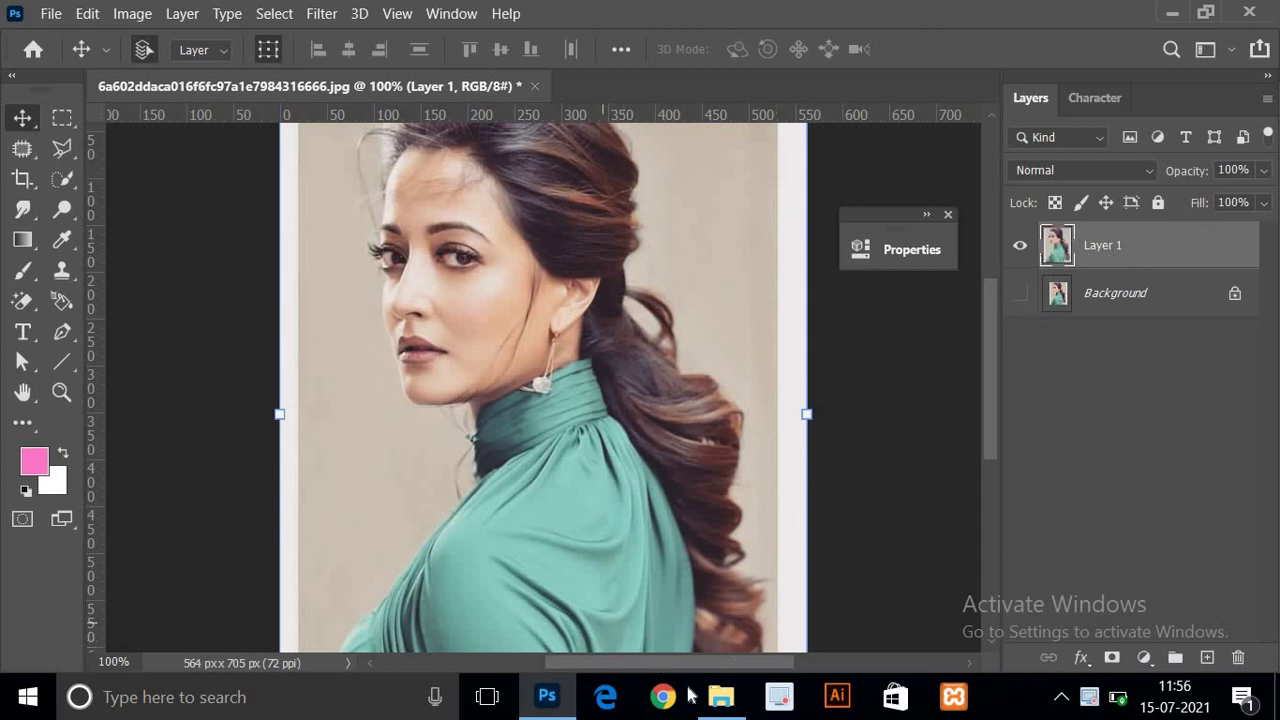
mouse_move(720, 697)
click(655, 595)
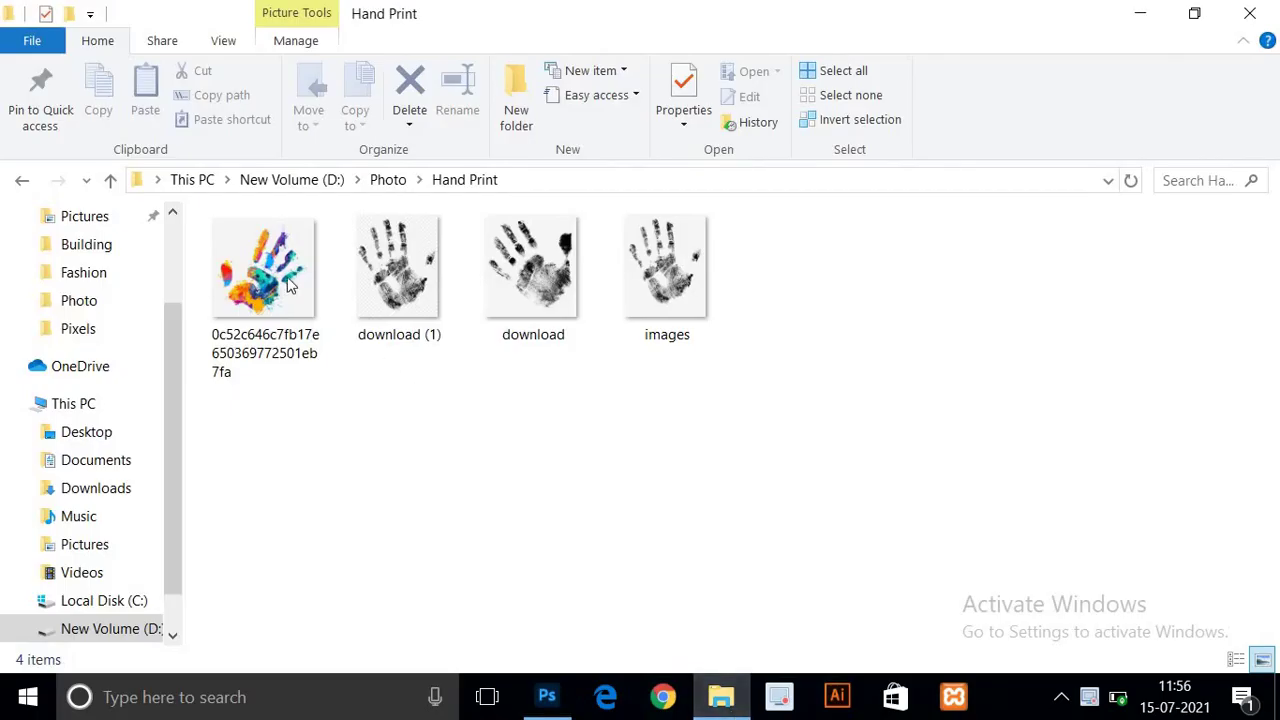
mouse_move(288, 285)
mouse_down()
mouse_move(557, 678)
mouse_move(473, 348)
mouse_up()
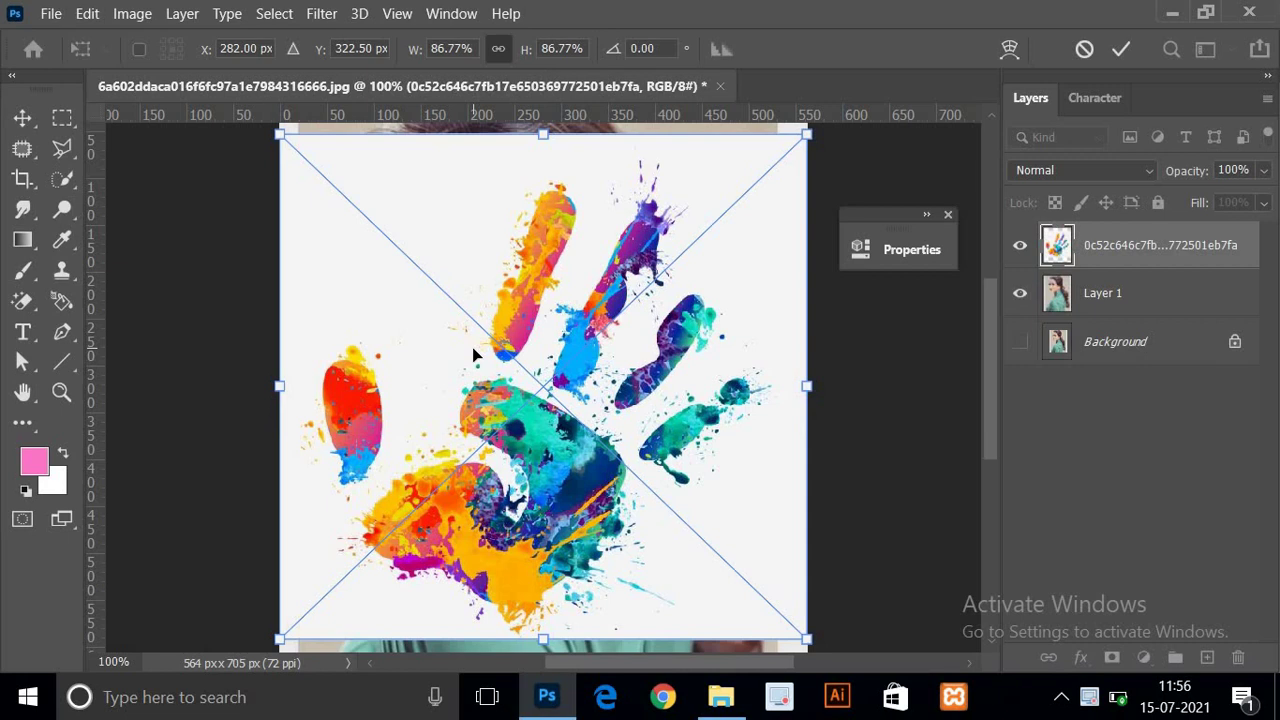
- Commit the hand print and erase its white background with the Magic Eraser Tool
key(Return)
click(28, 302)
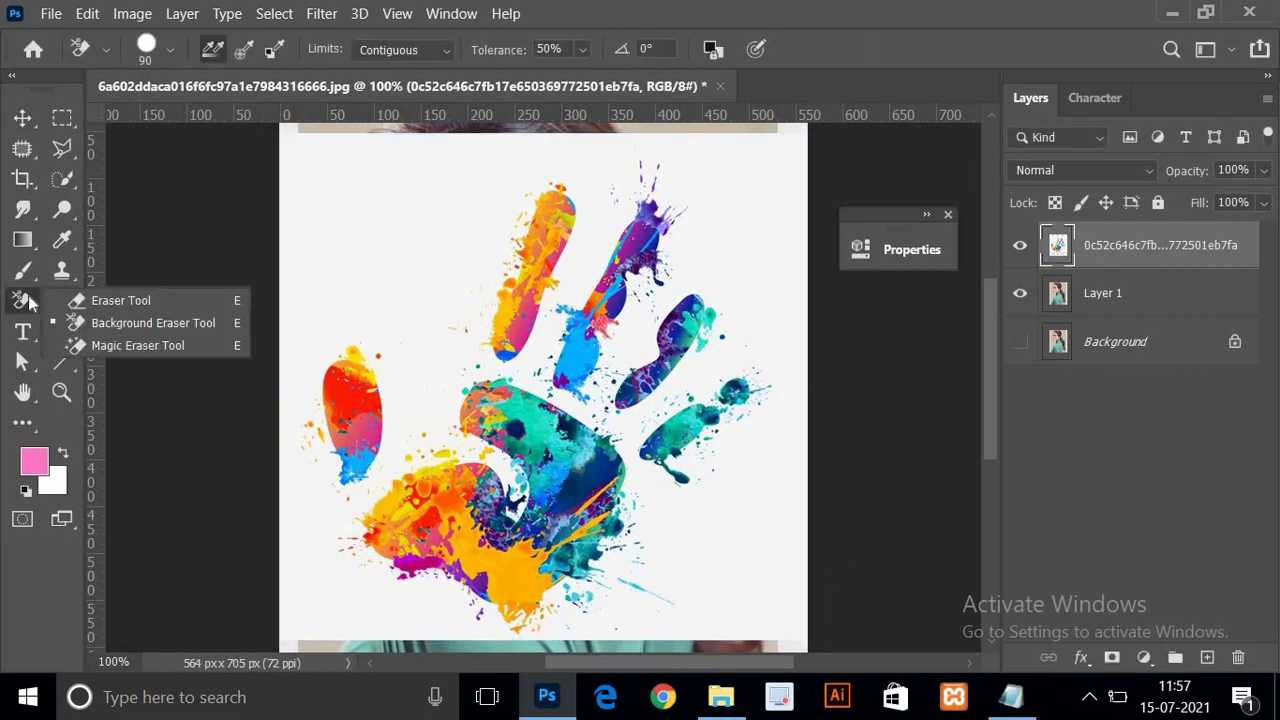
click(137, 345)
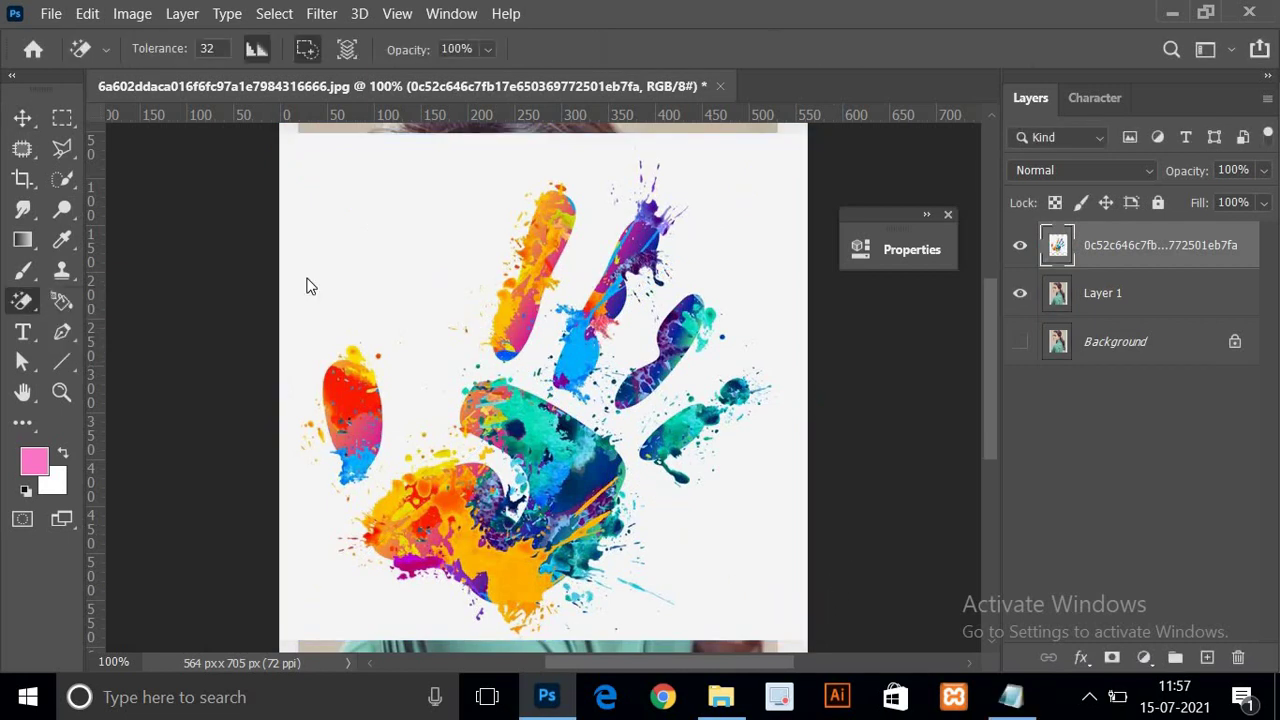
click(417, 240)
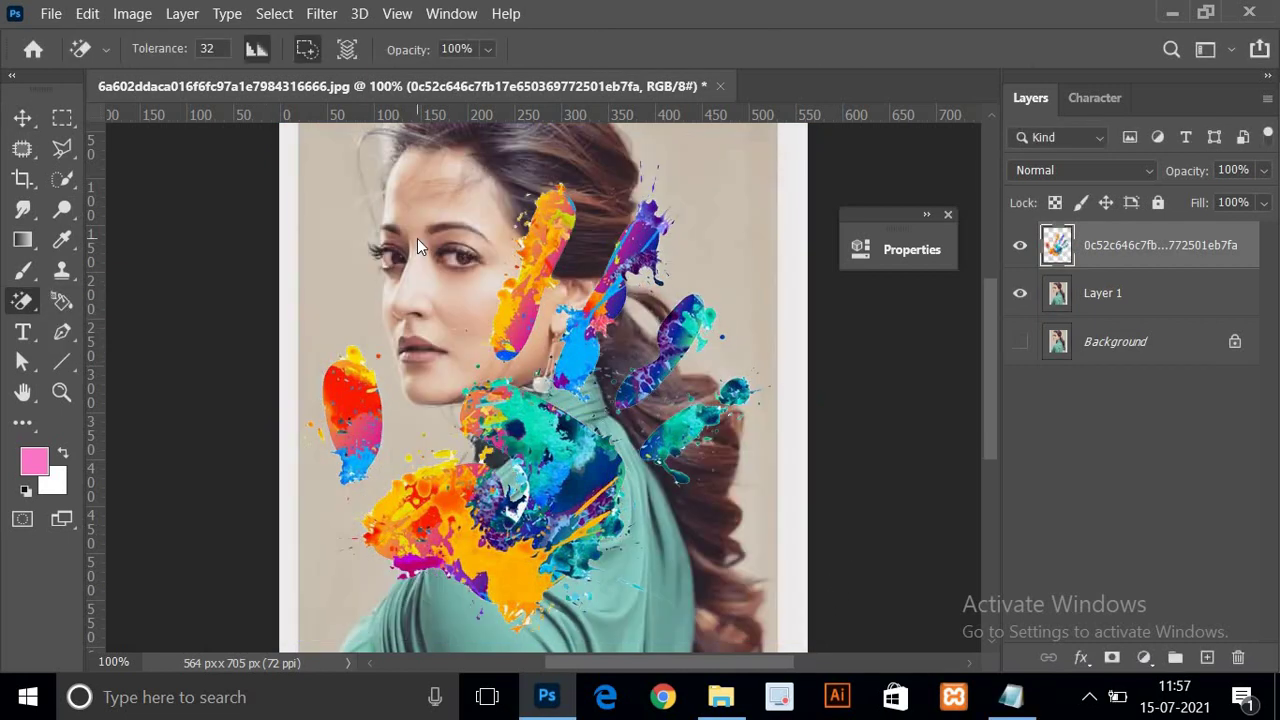
- Flip the hand print horizontally and keep its layer active
click(30, 127)
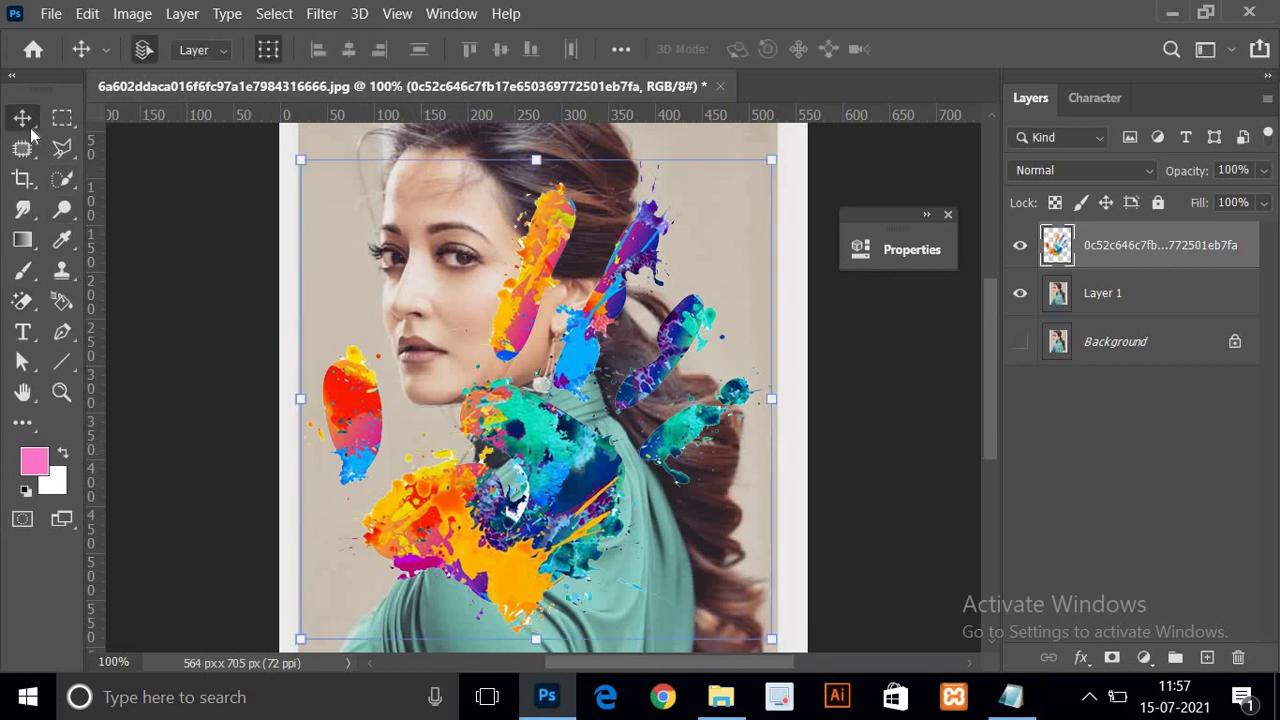
click(120, 20)
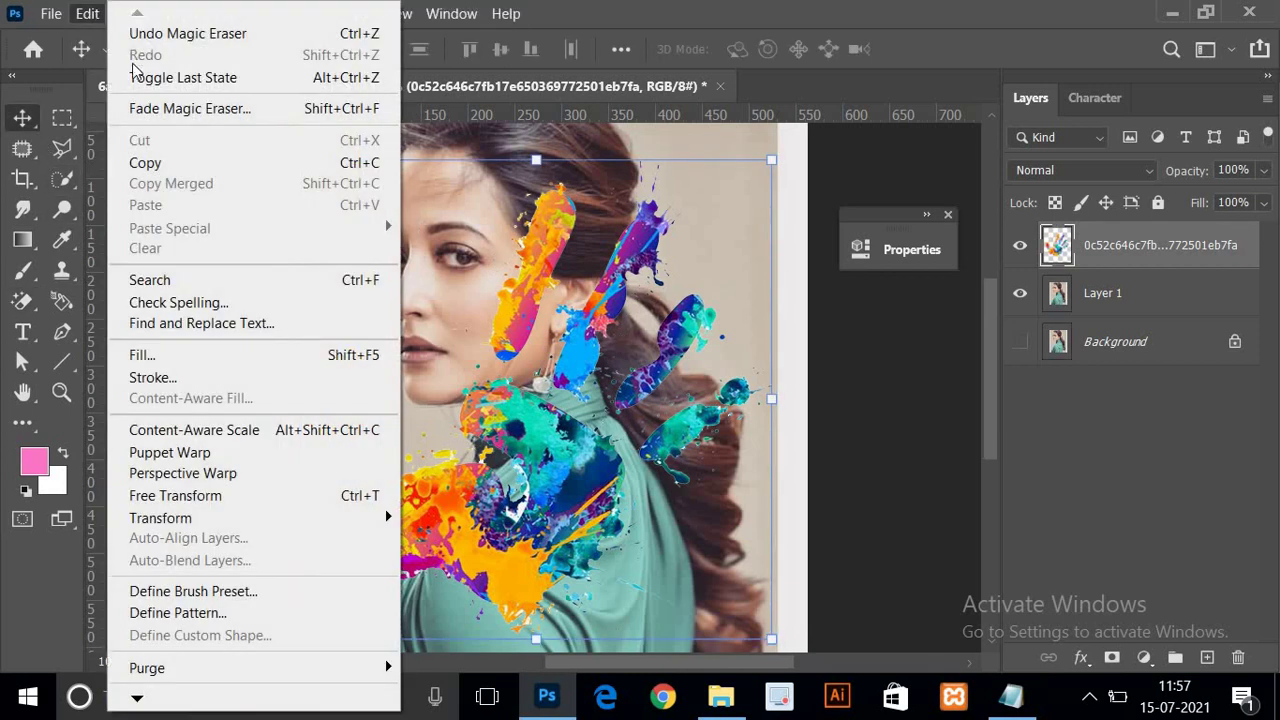
mouse_move(160, 517)
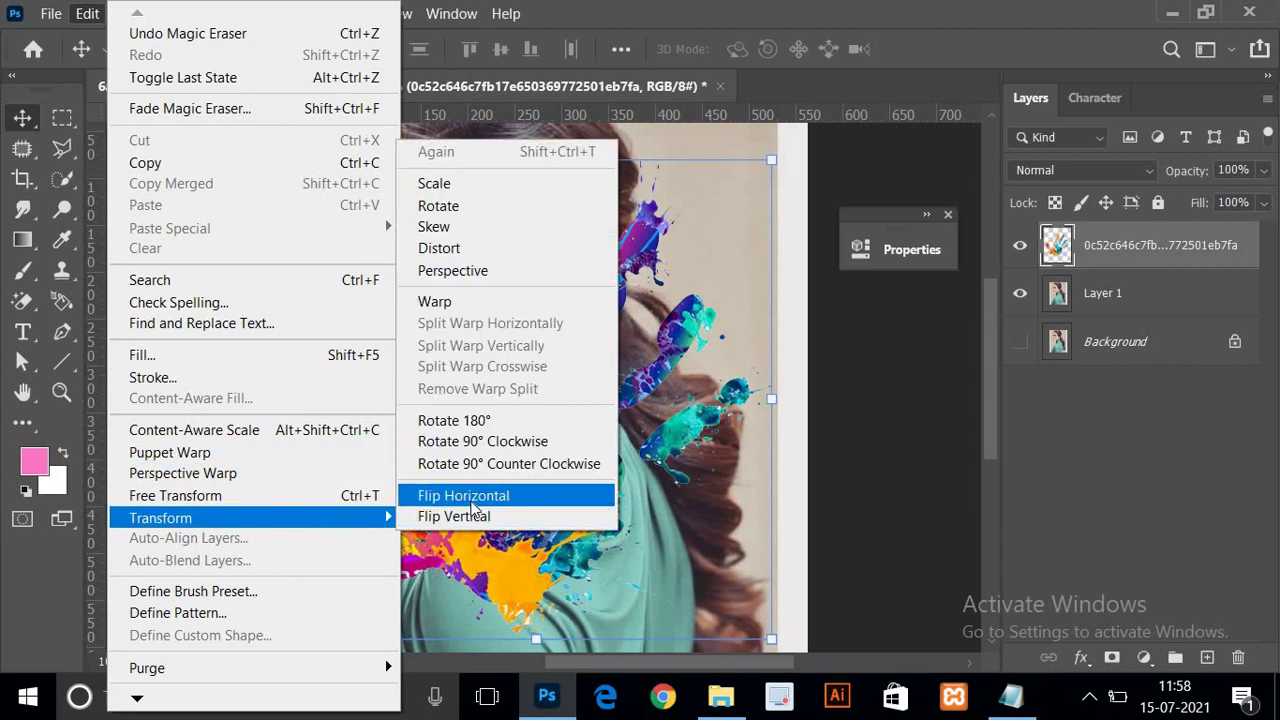
click(472, 500)
key(alt+bracketleft)
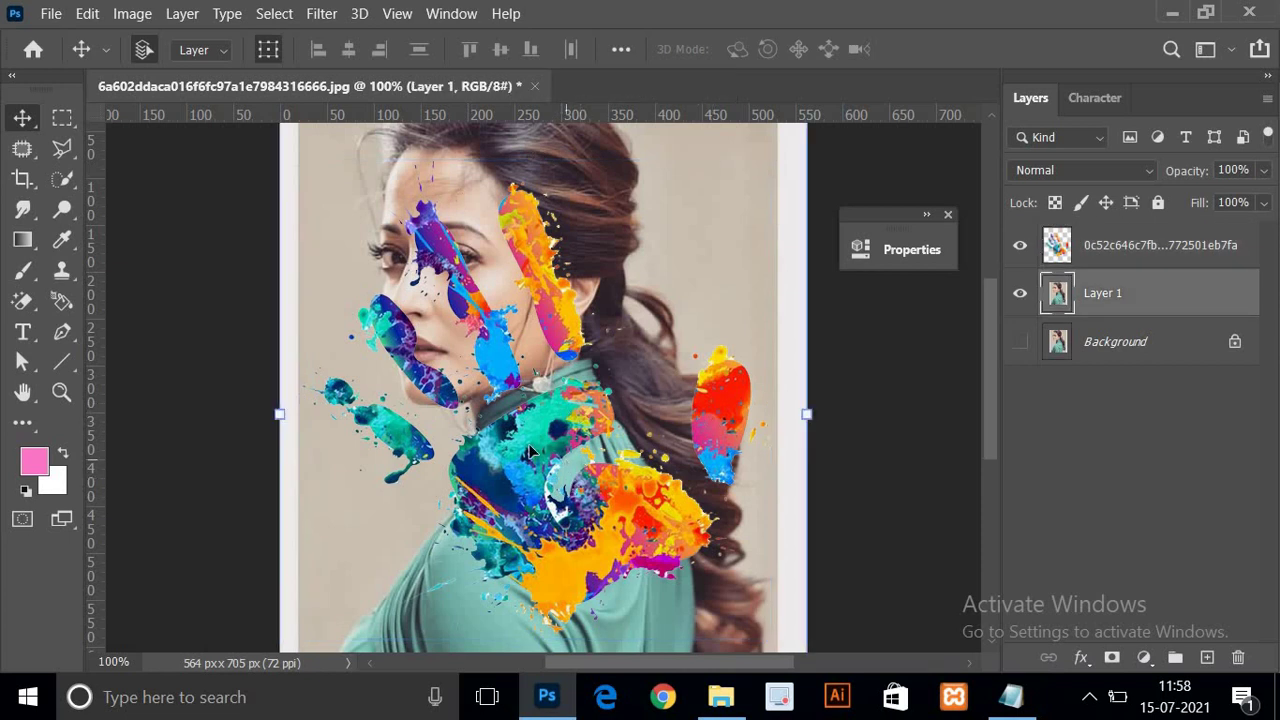
key(alt+bracketright)
- Scale the hand print down in several passes to 42.36% and position it over the cheek and eye
drag(773, 158, 632, 302)
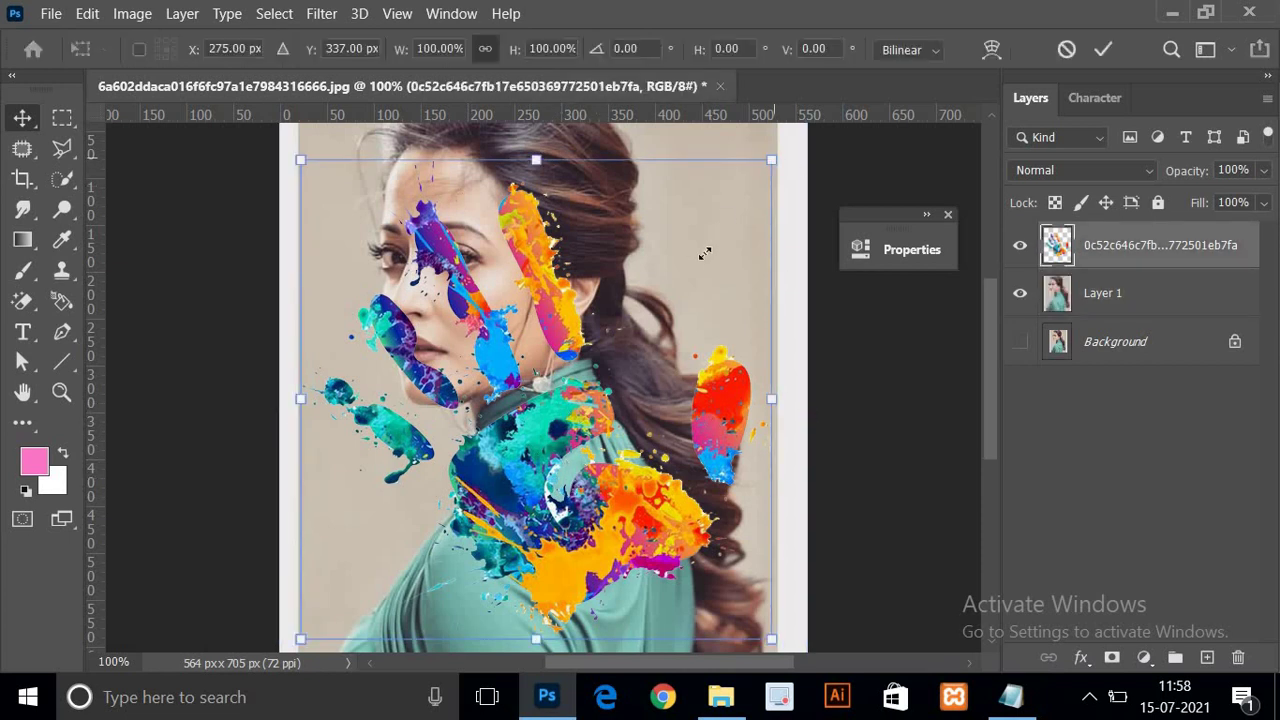
mouse_move(453, 565)
mouse_down()
mouse_move(499, 327)
mouse_move(457, 372)
mouse_up()
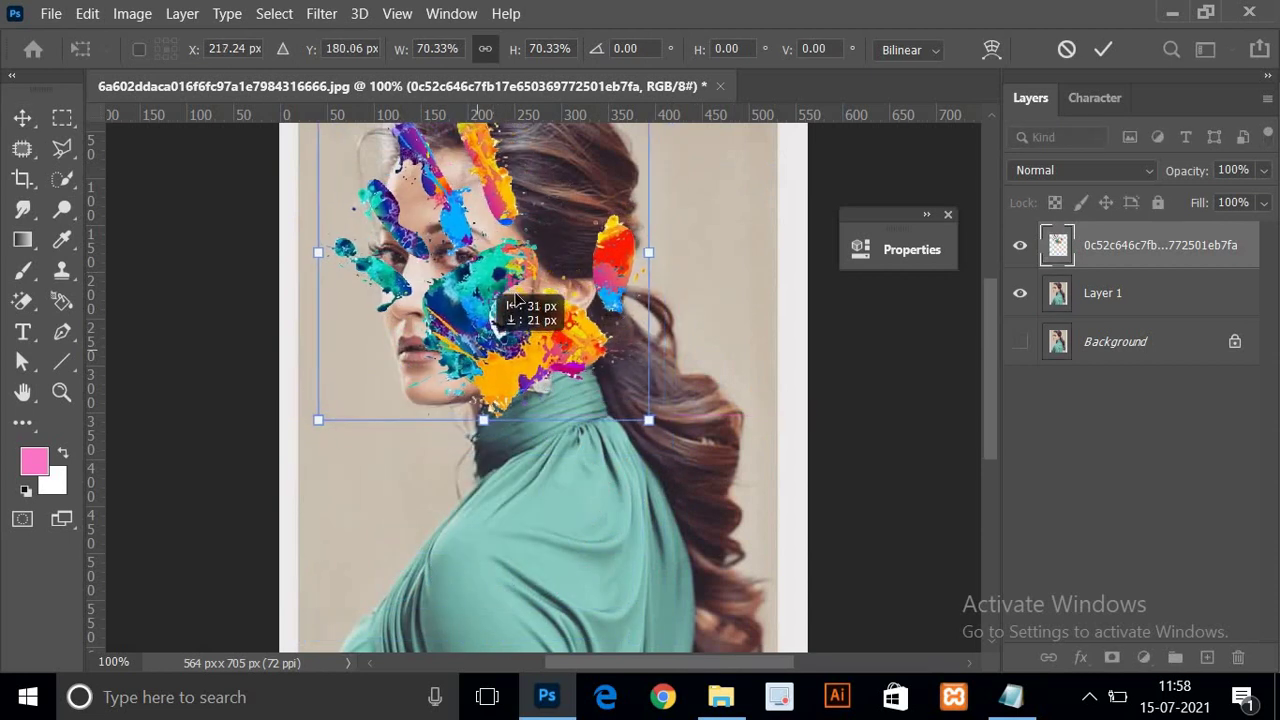
drag(621, 402, 580, 352)
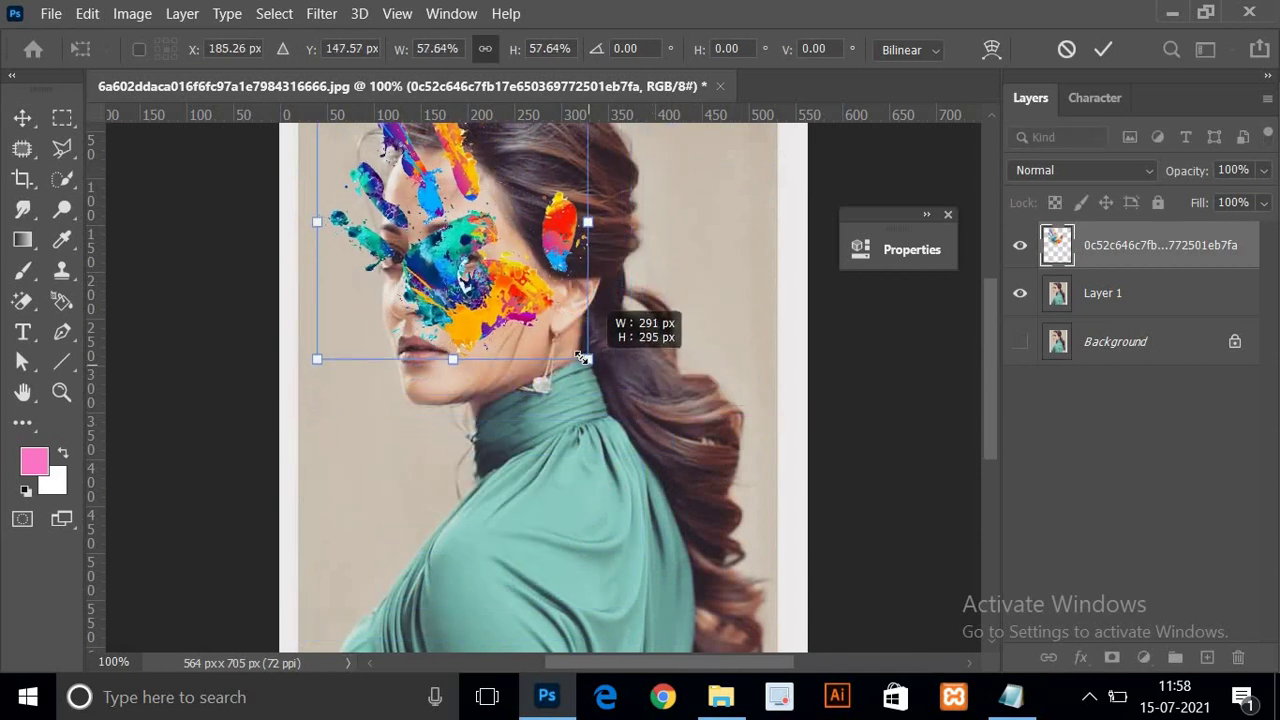
drag(486, 271, 516, 338)
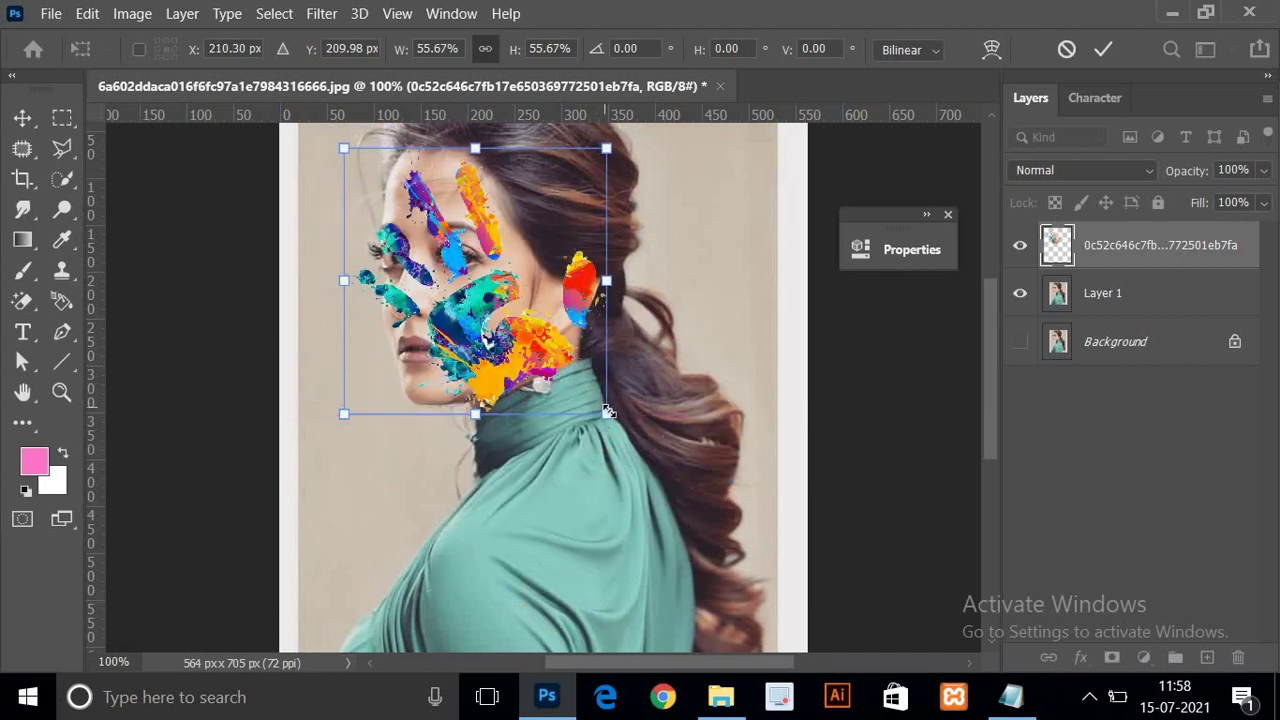
drag(608, 413, 521, 329)
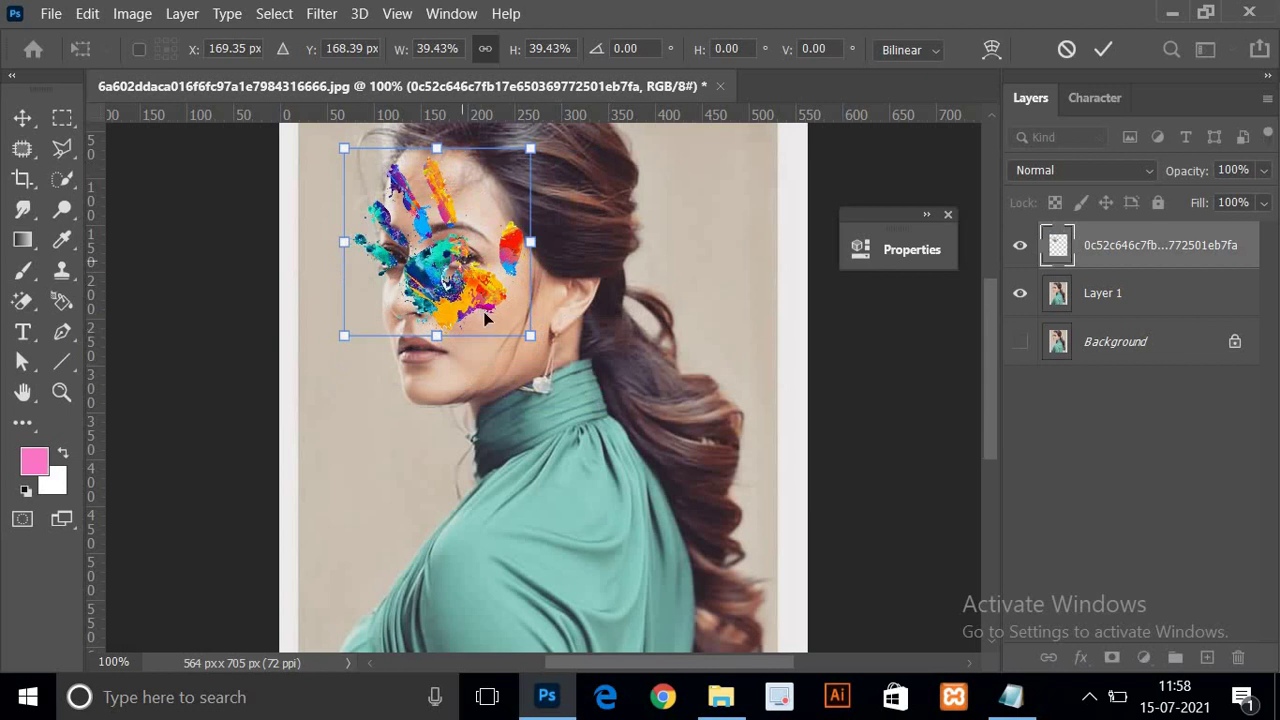
drag(462, 256, 508, 317)
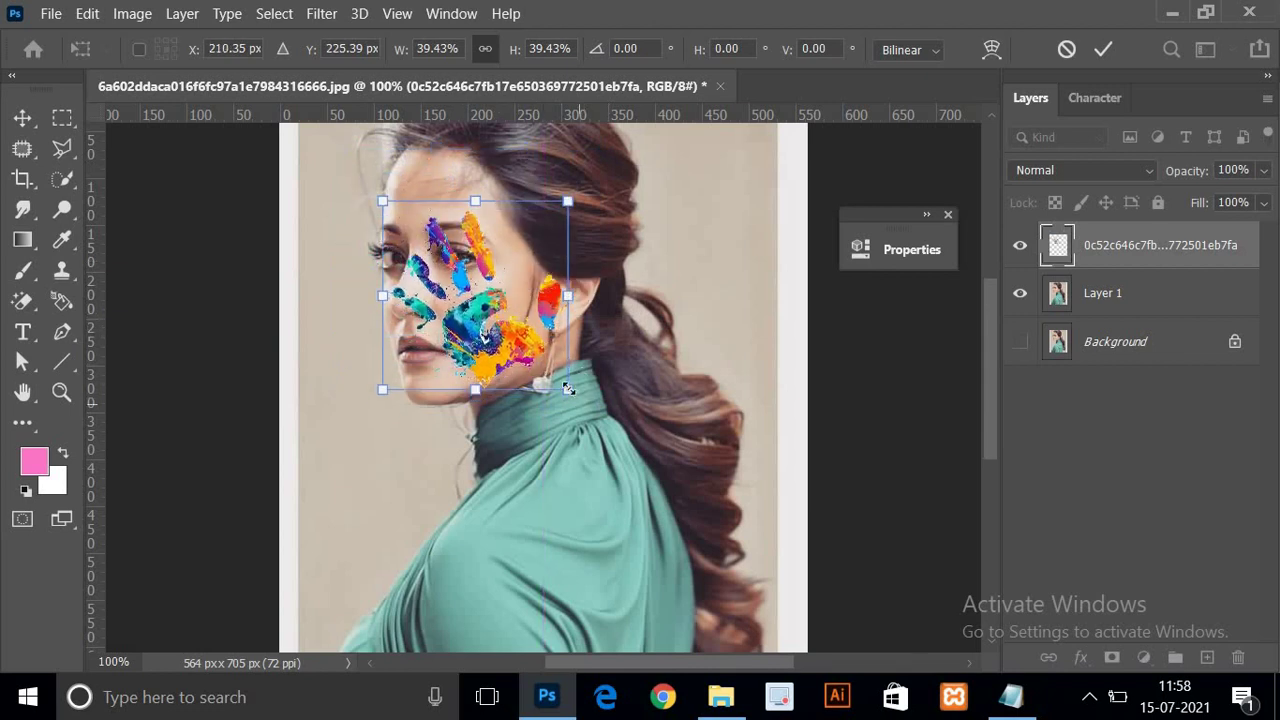
drag(569, 389, 572, 393)
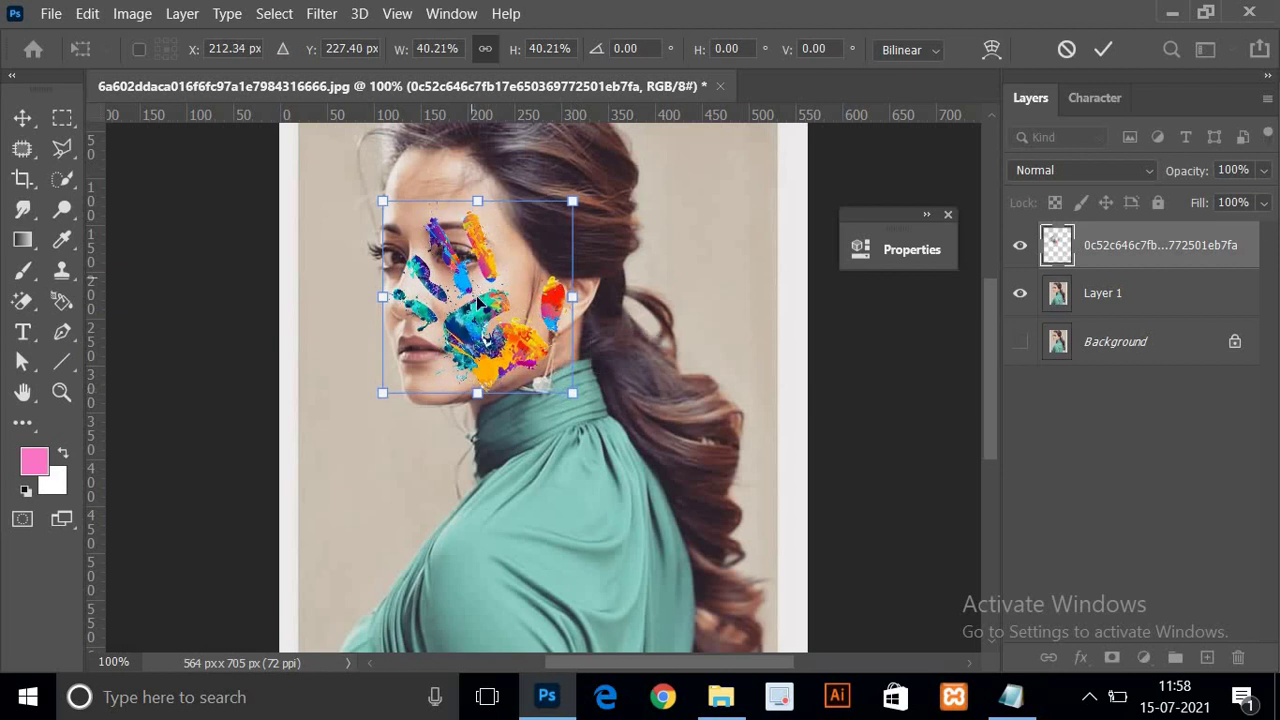
drag(477, 202, 477, 190)
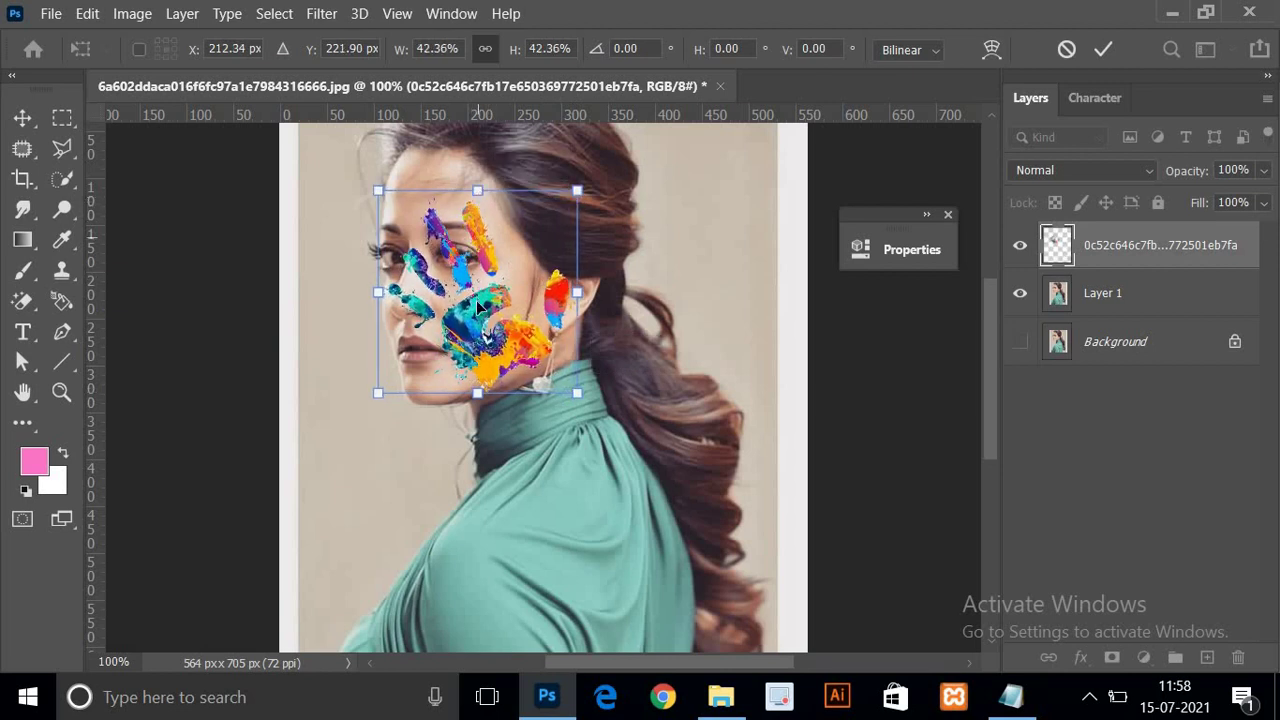
drag(476, 300, 481, 300)
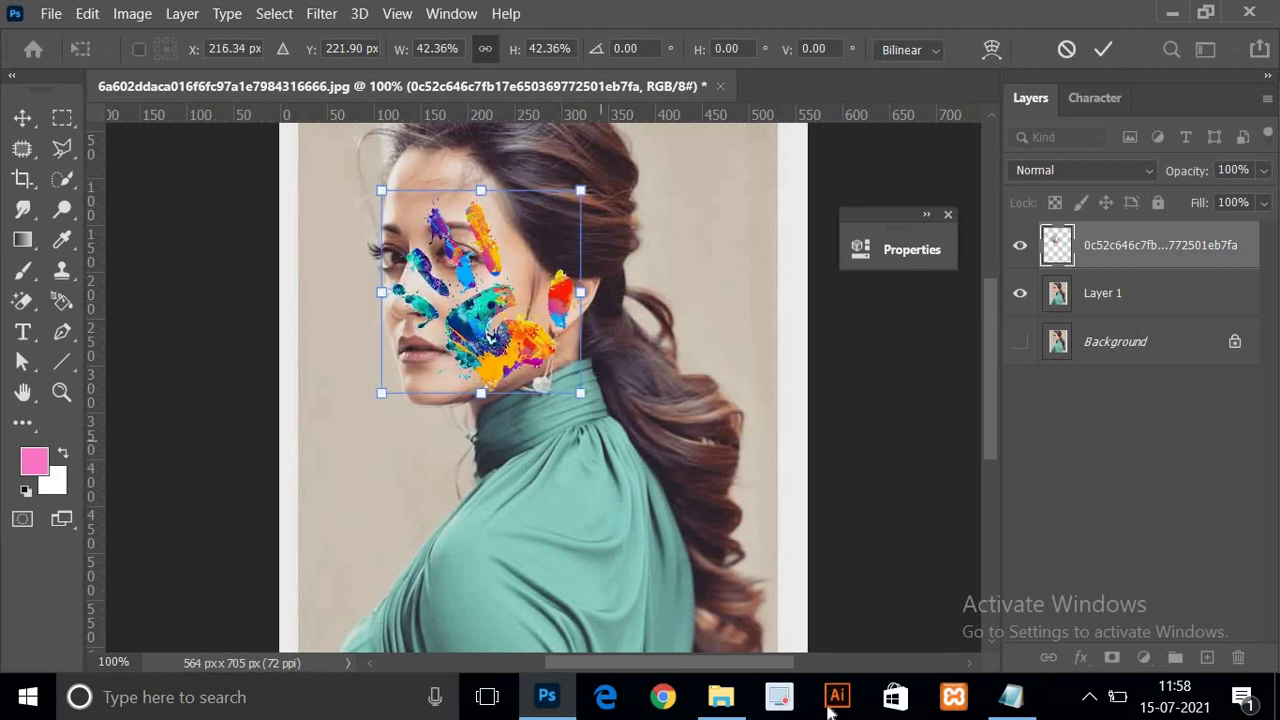
- Write the note 'Ctrl and Right Click' in Notepad, then return to Photoshop
click(1007, 705)
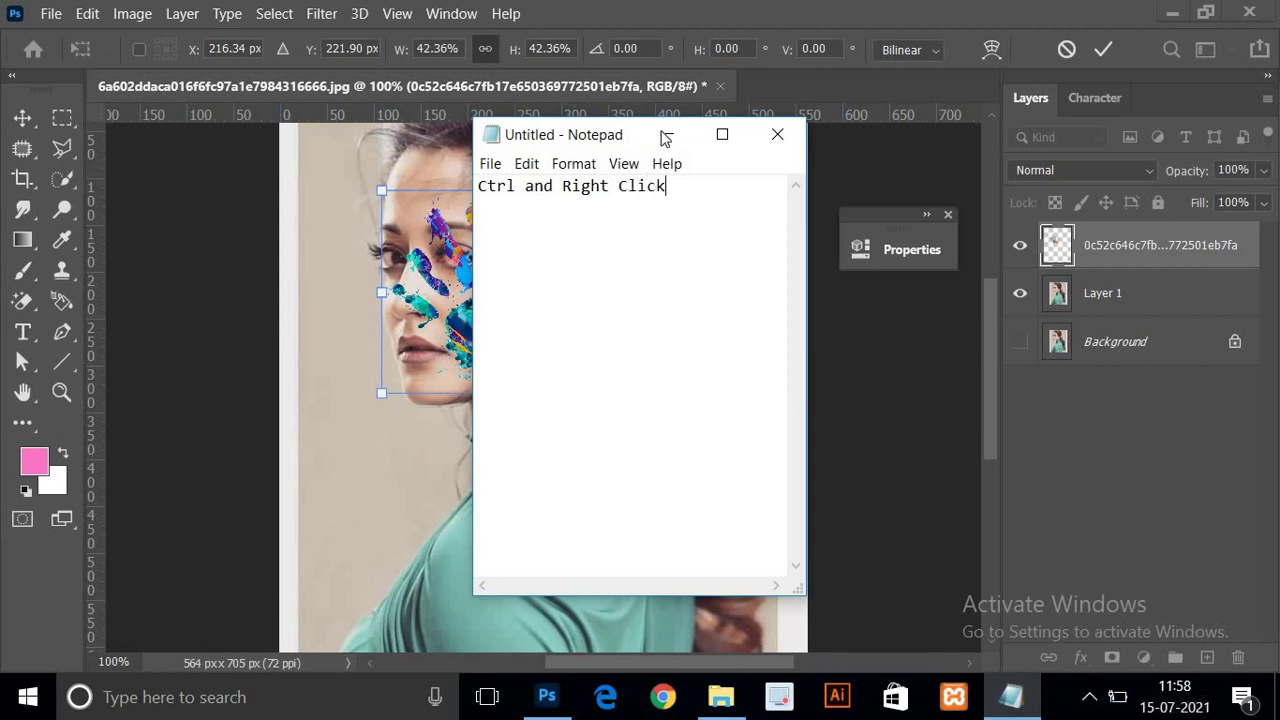
click(547, 696)
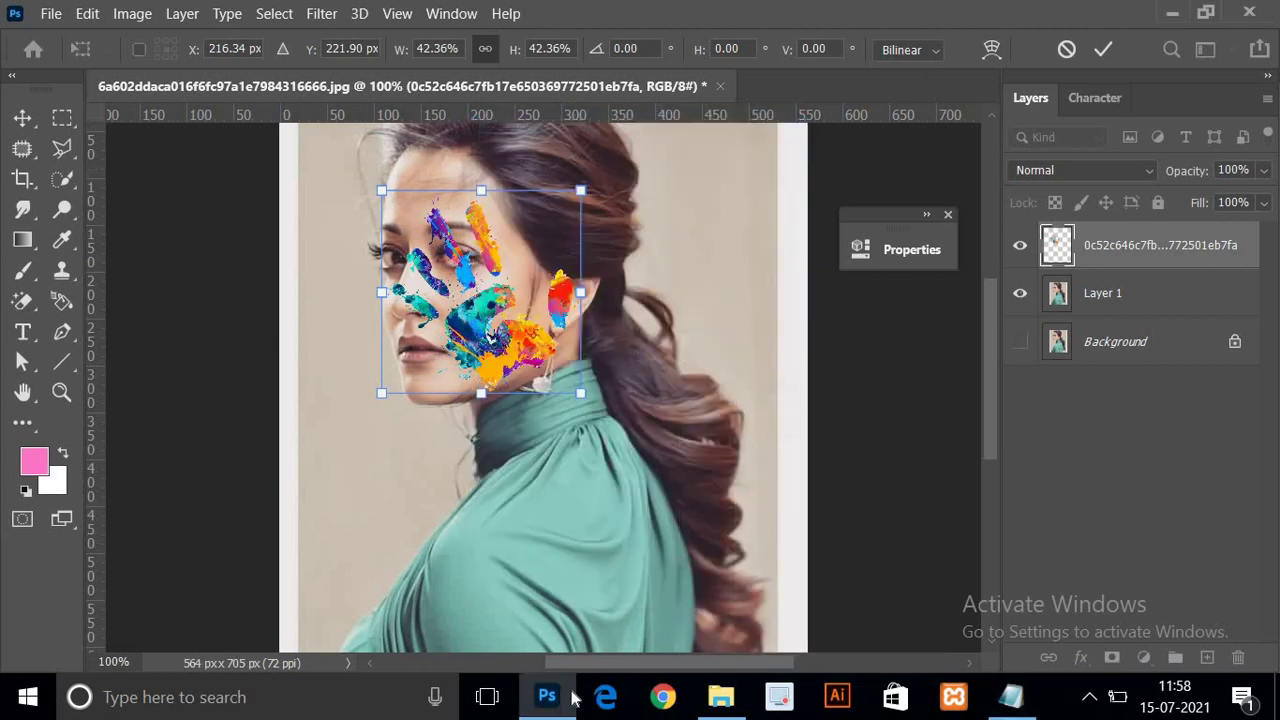
- Warp the hand print's corners and edges around the cheek and jaw, then apply the warp
right_click(466, 302)
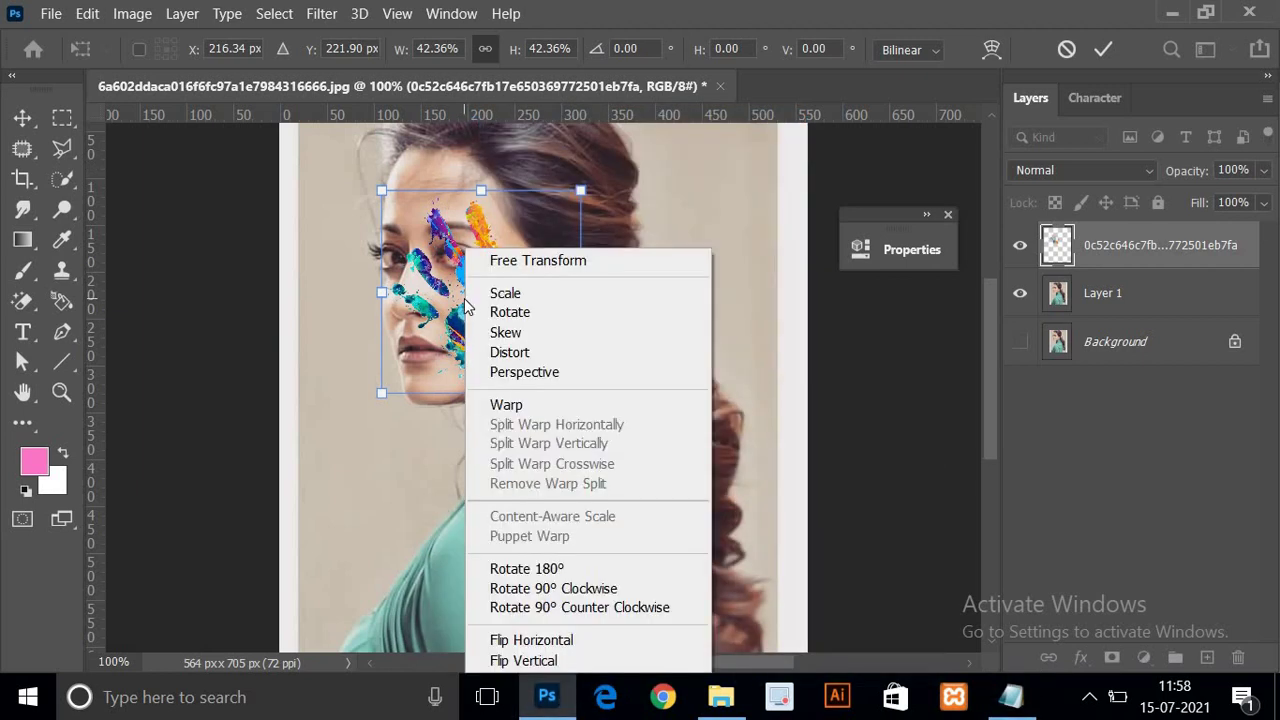
click(522, 408)
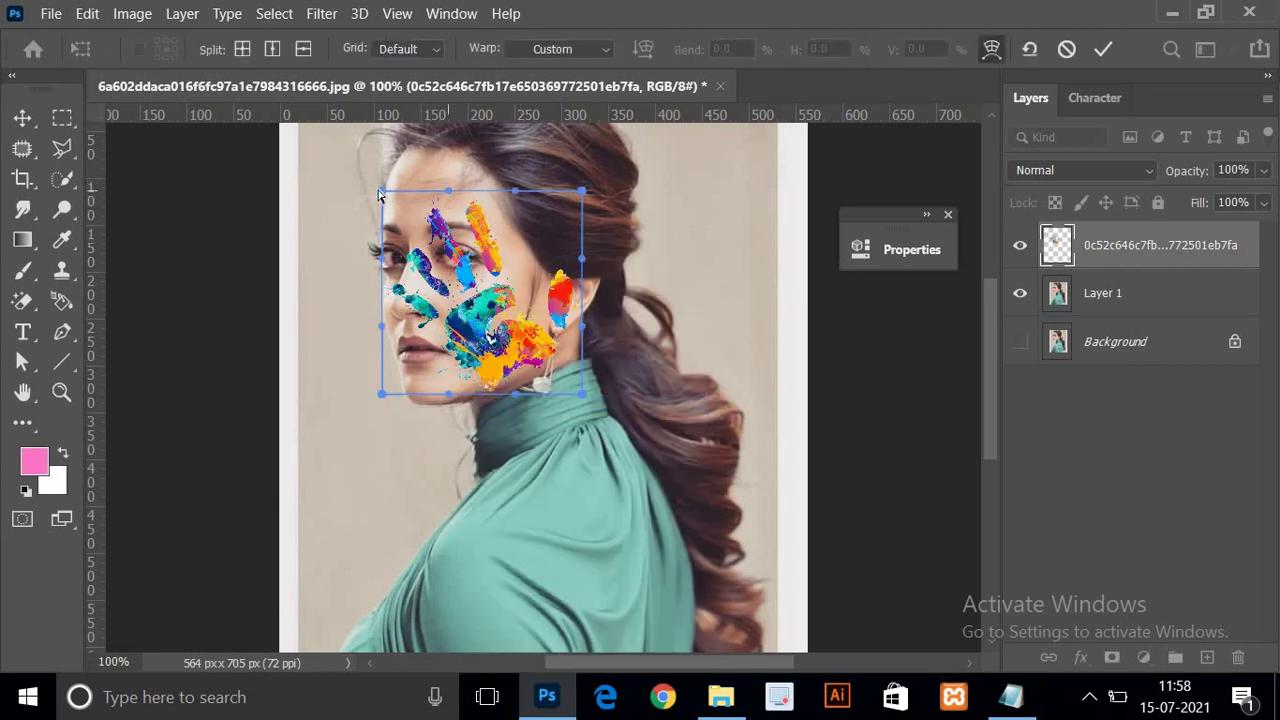
mouse_move(382, 195)
mouse_down()
mouse_move(433, 190)
mouse_move(405, 178)
mouse_up()
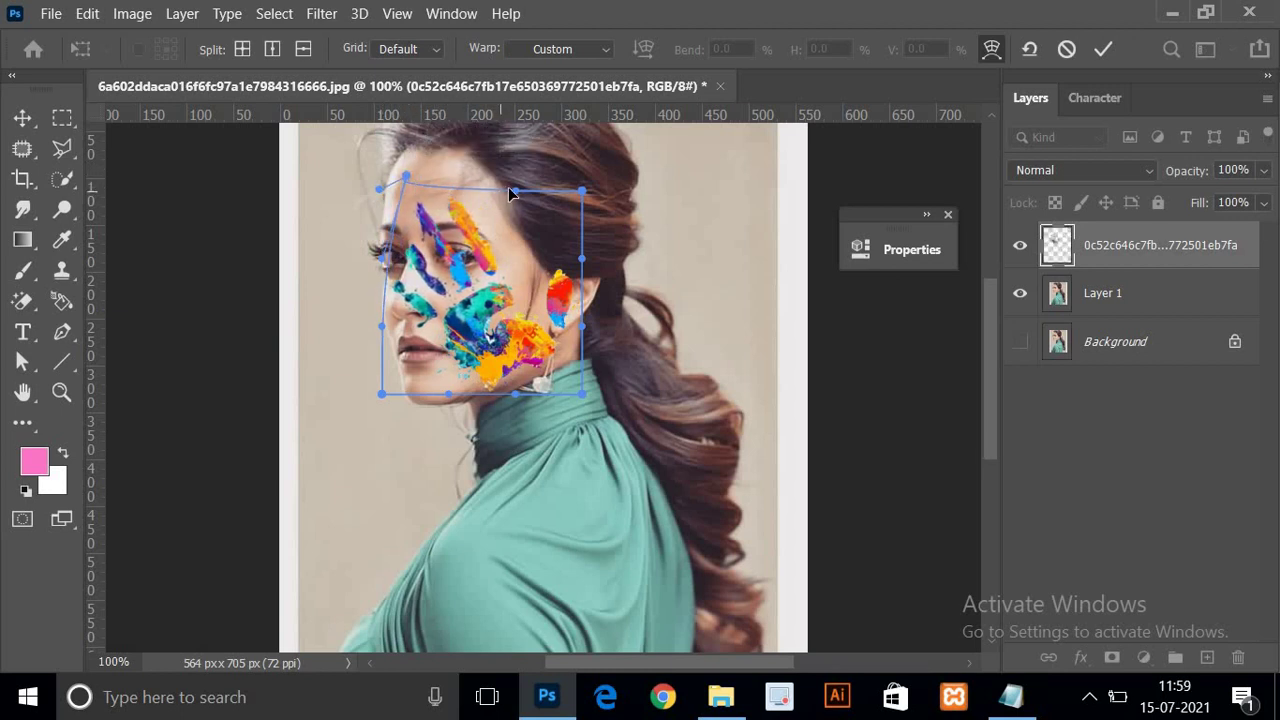
drag(508, 187, 507, 208)
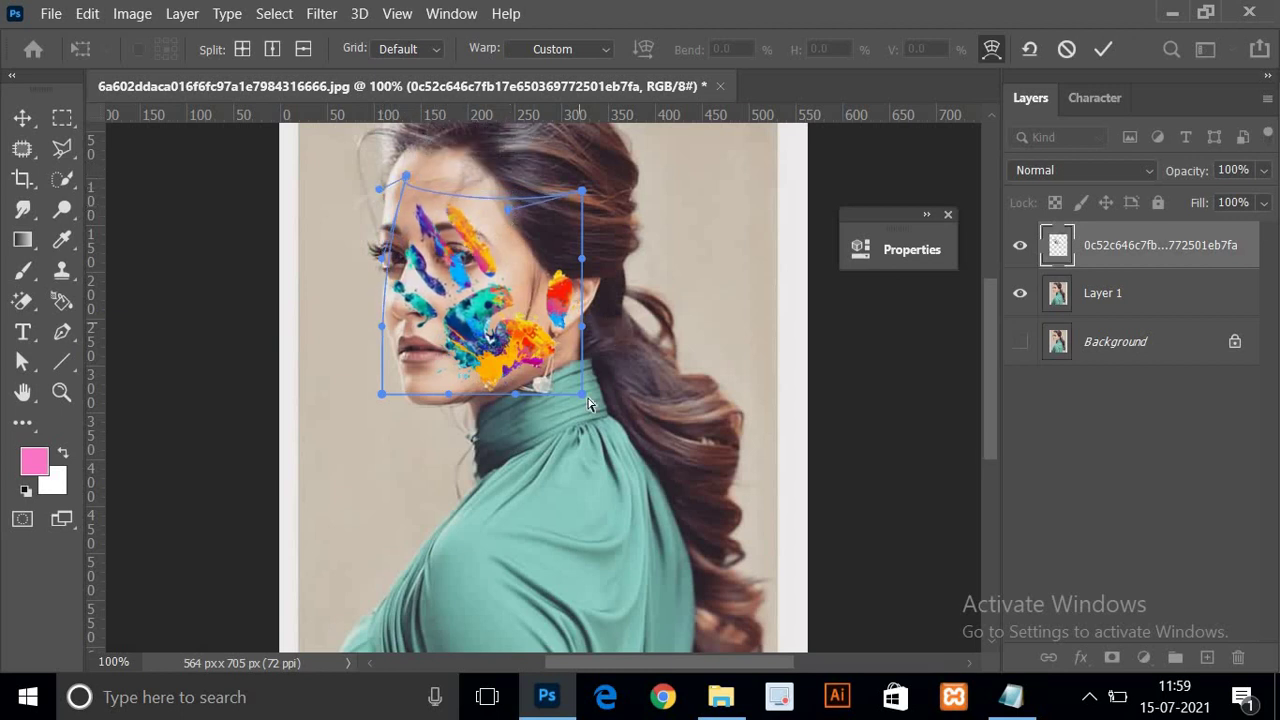
drag(580, 397, 586, 226)
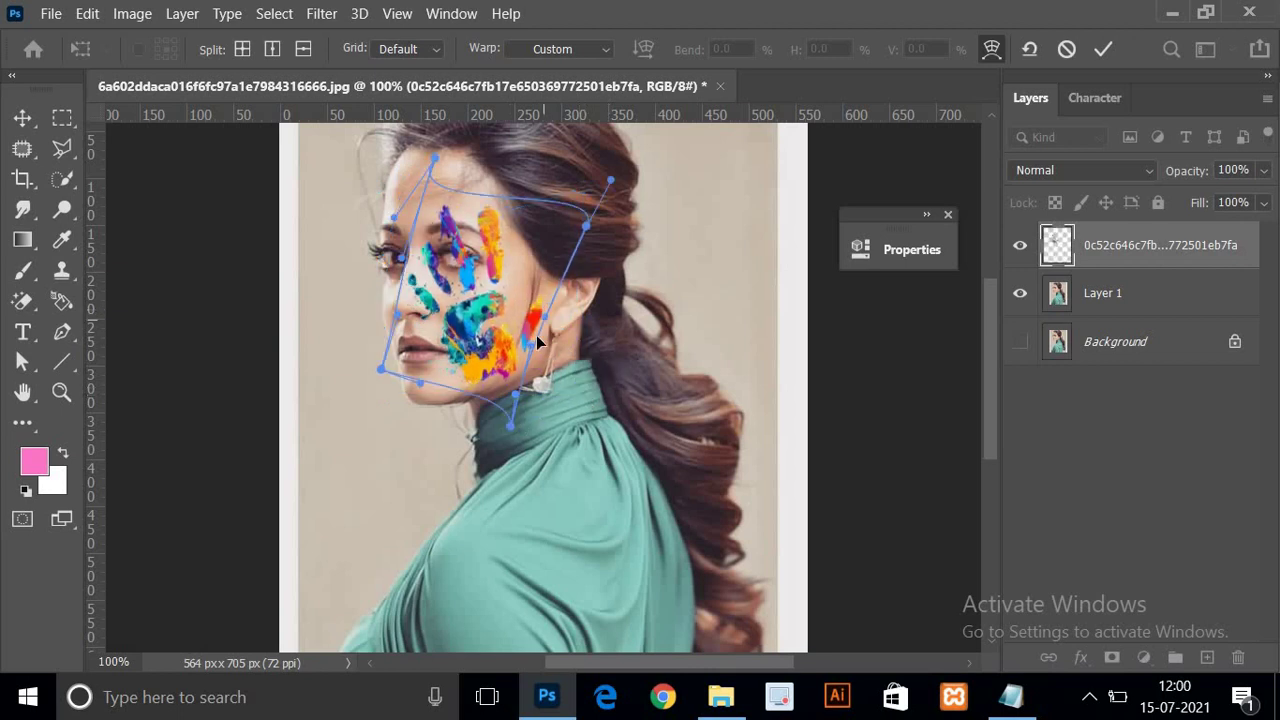
drag(531, 330, 543, 311)
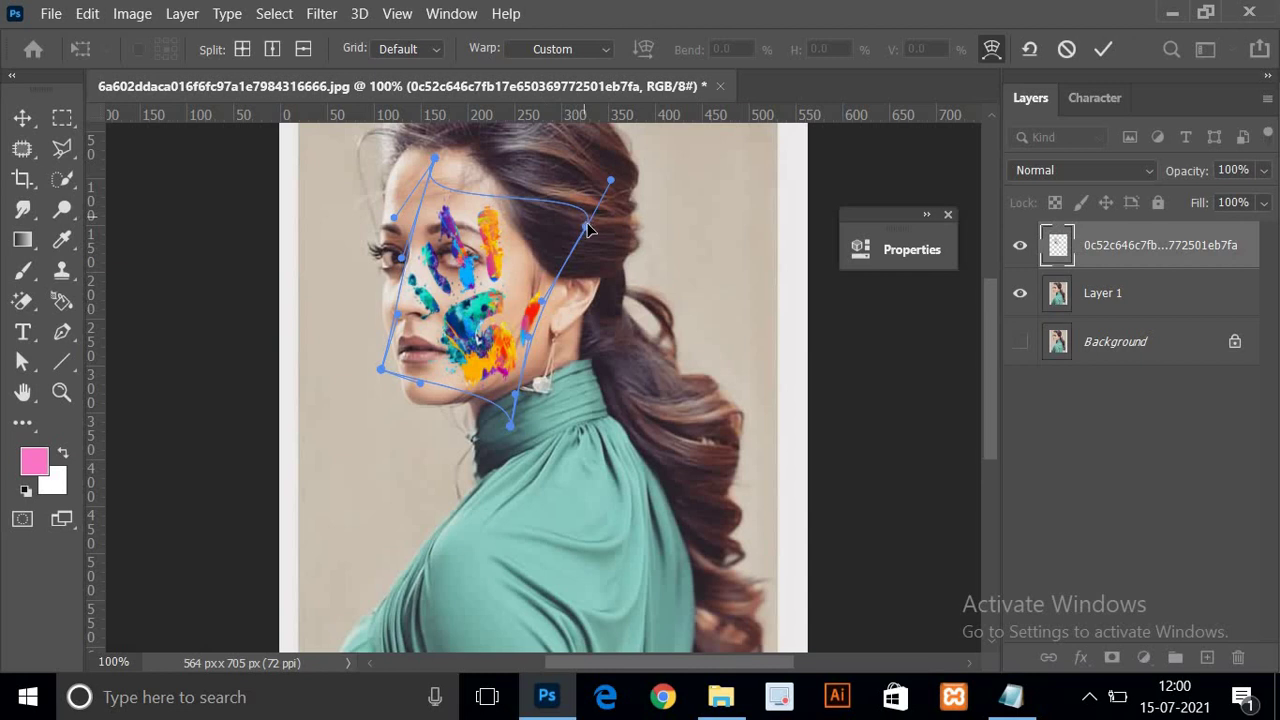
drag(588, 230, 571, 219)
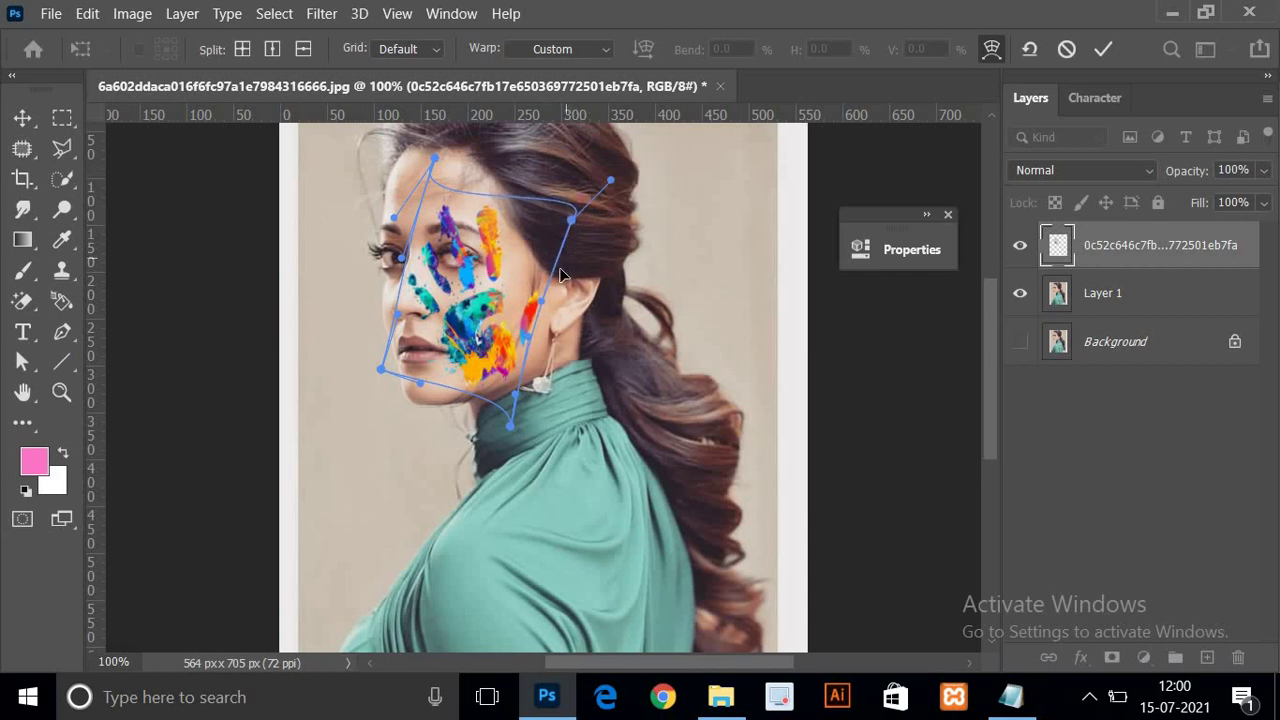
drag(548, 274, 548, 274)
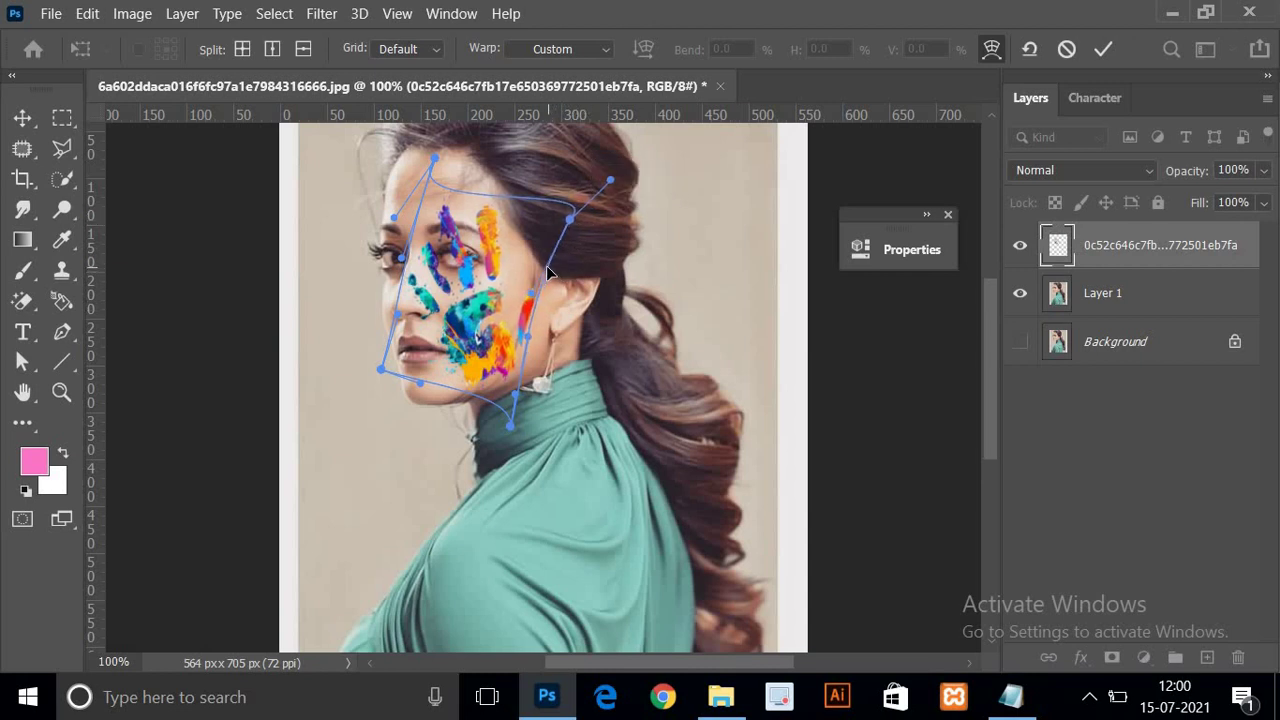
key(Return)
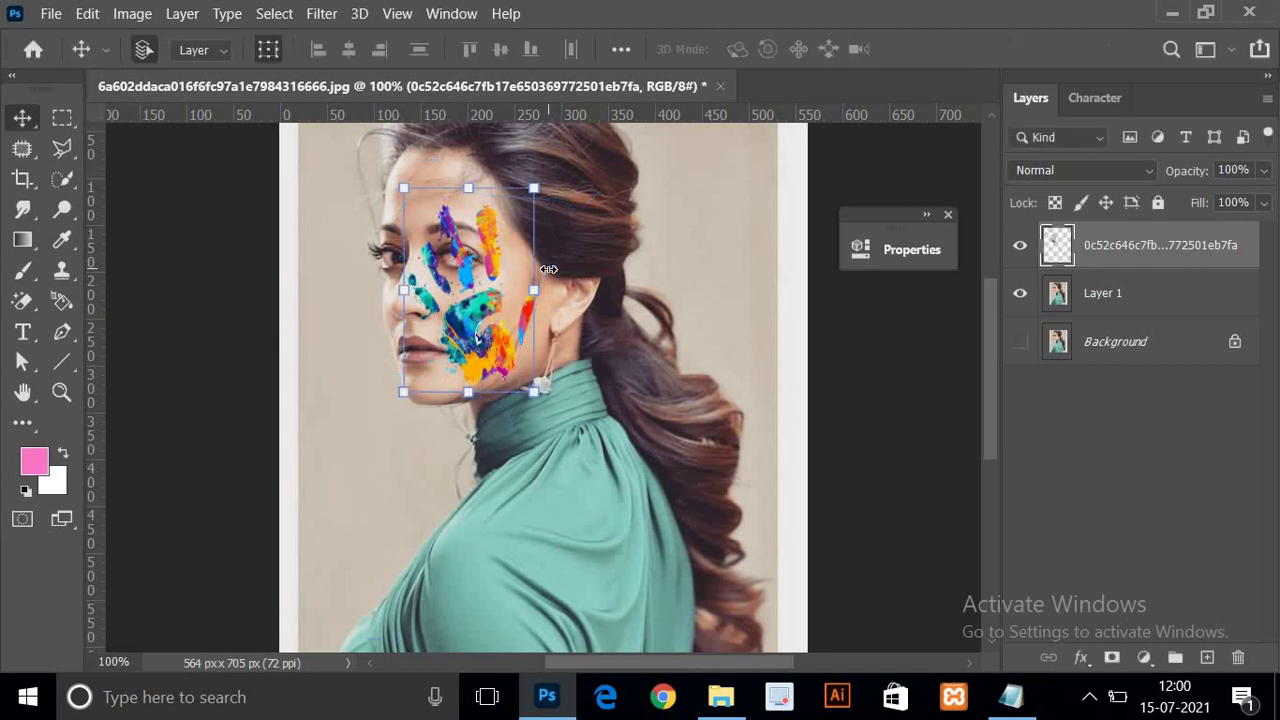
- Zoom to 200% and add a layer mask to the handprint layer
click(745, 337)
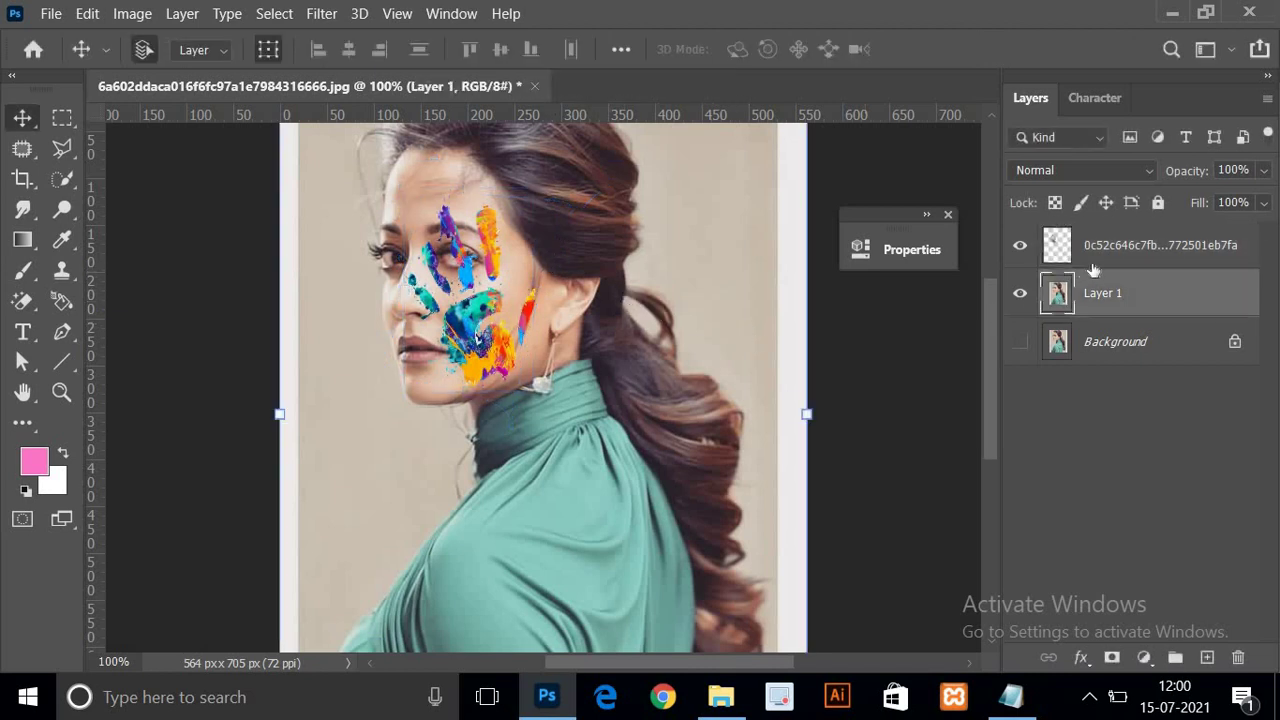
click(1048, 258)
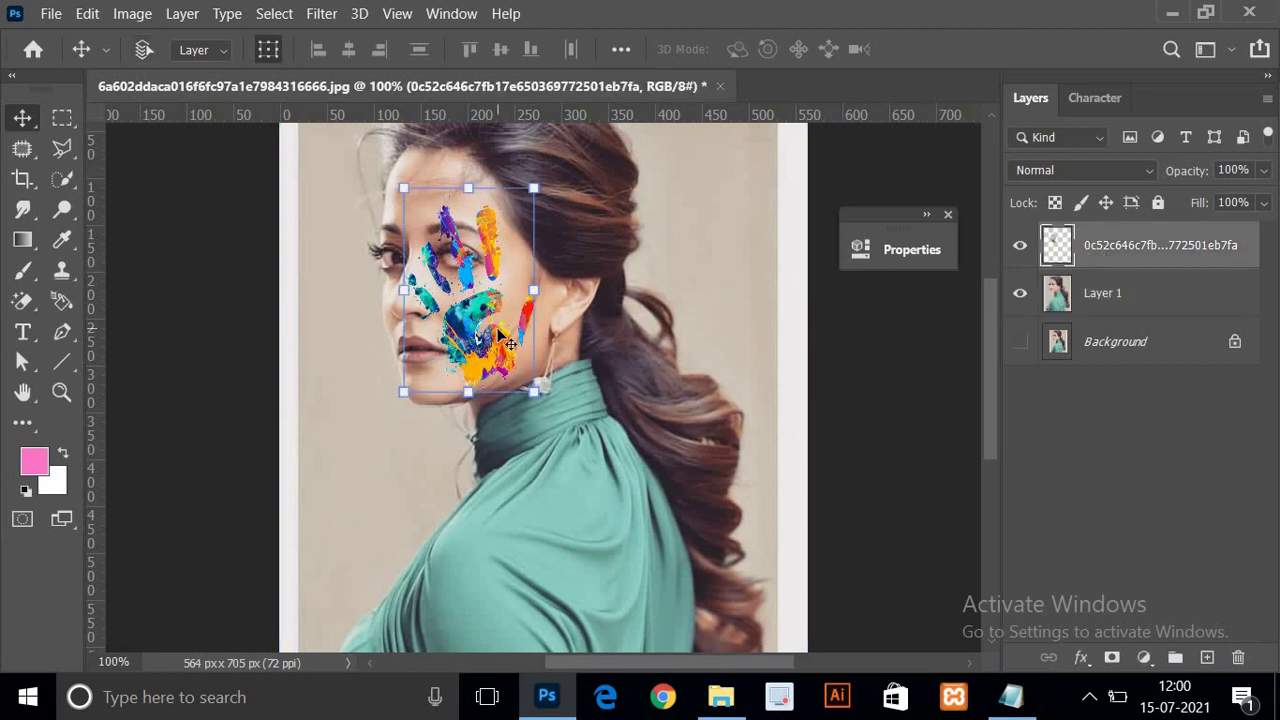
key(ctrl+plus)
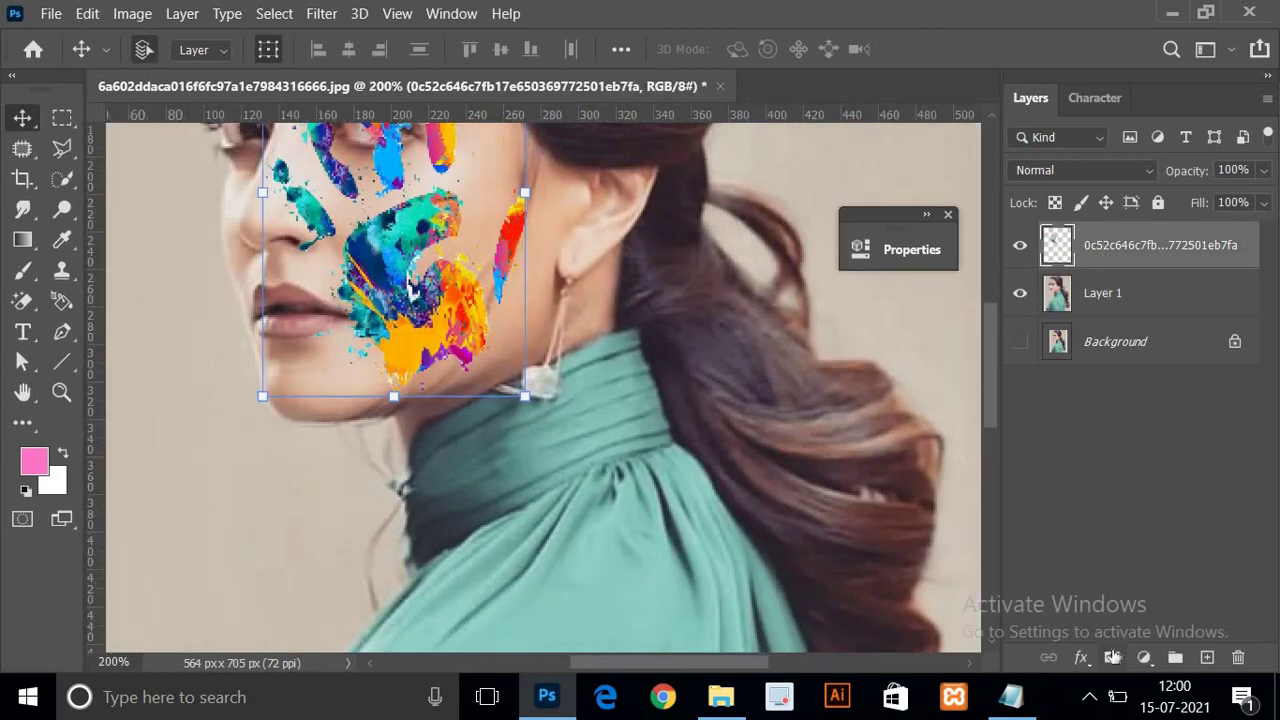
click(1112, 657)
mouse_move(999, 362)
mouse_down()
mouse_move(992, 274)
mouse_move(992, 287)
mouse_up()
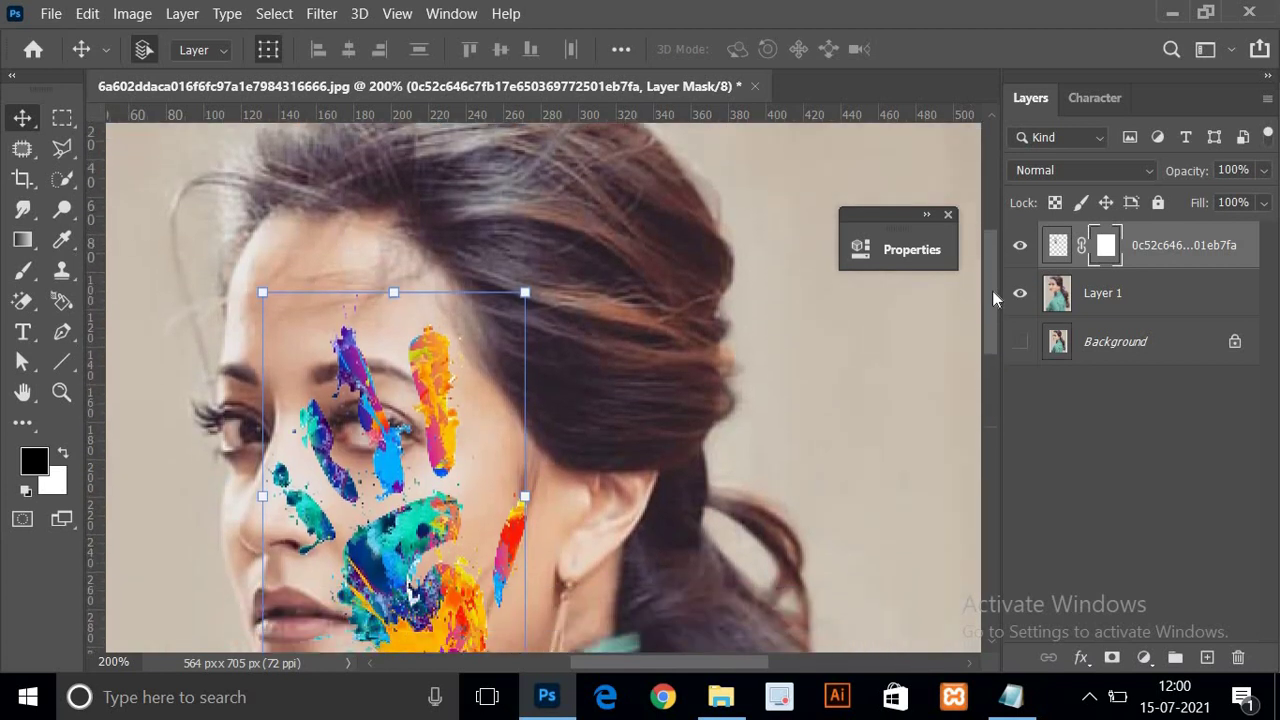
- Paint black over the eye with a 10 px Soft Round brush at 0% hardness
click(22, 270)
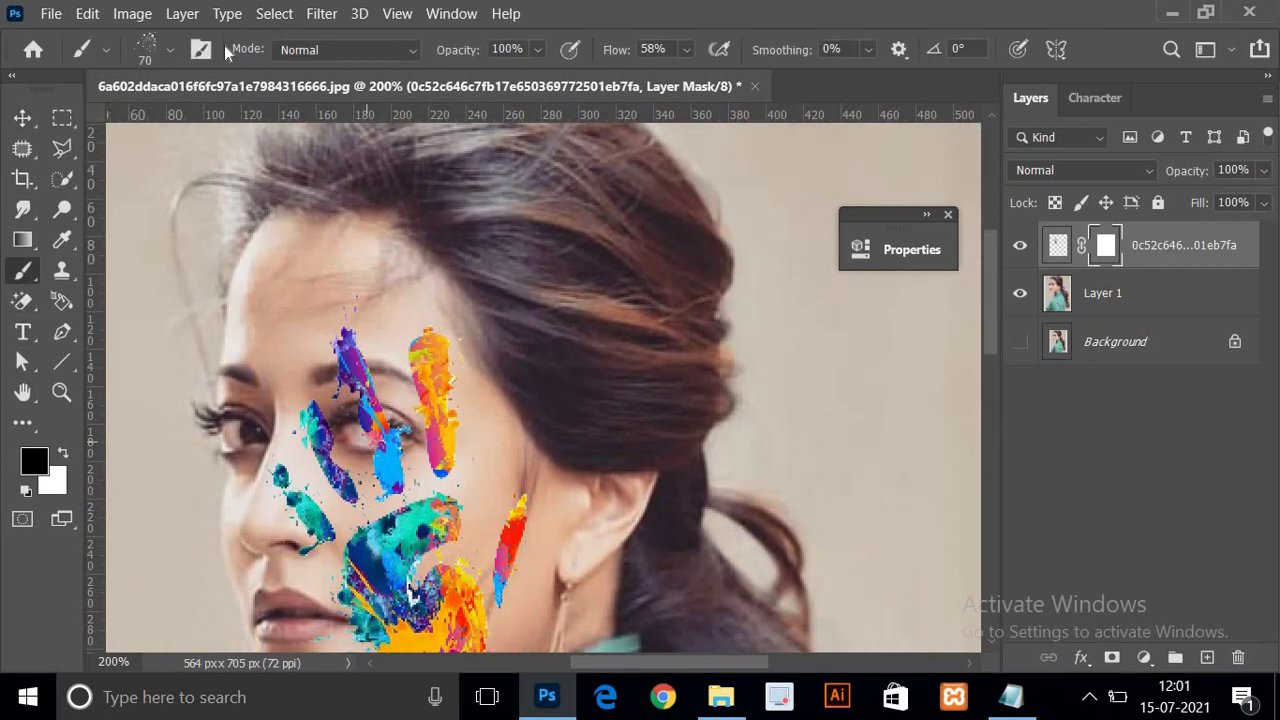
click(170, 49)
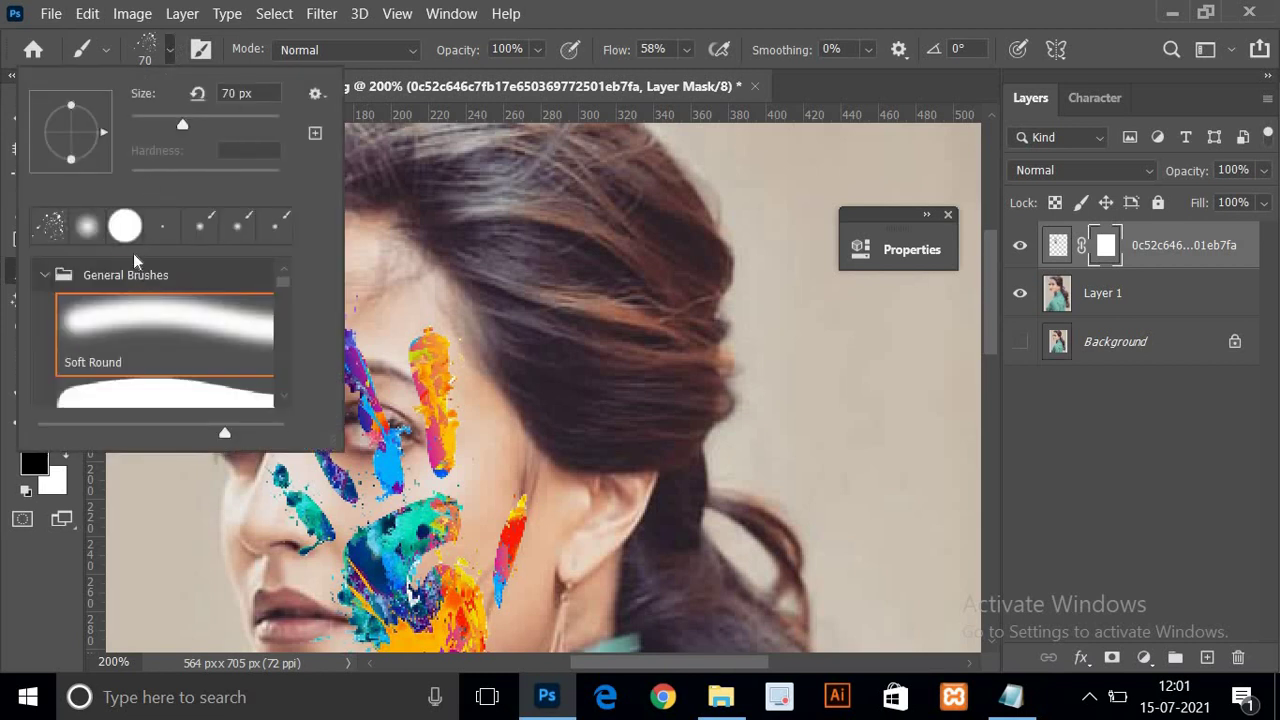
click(90, 230)
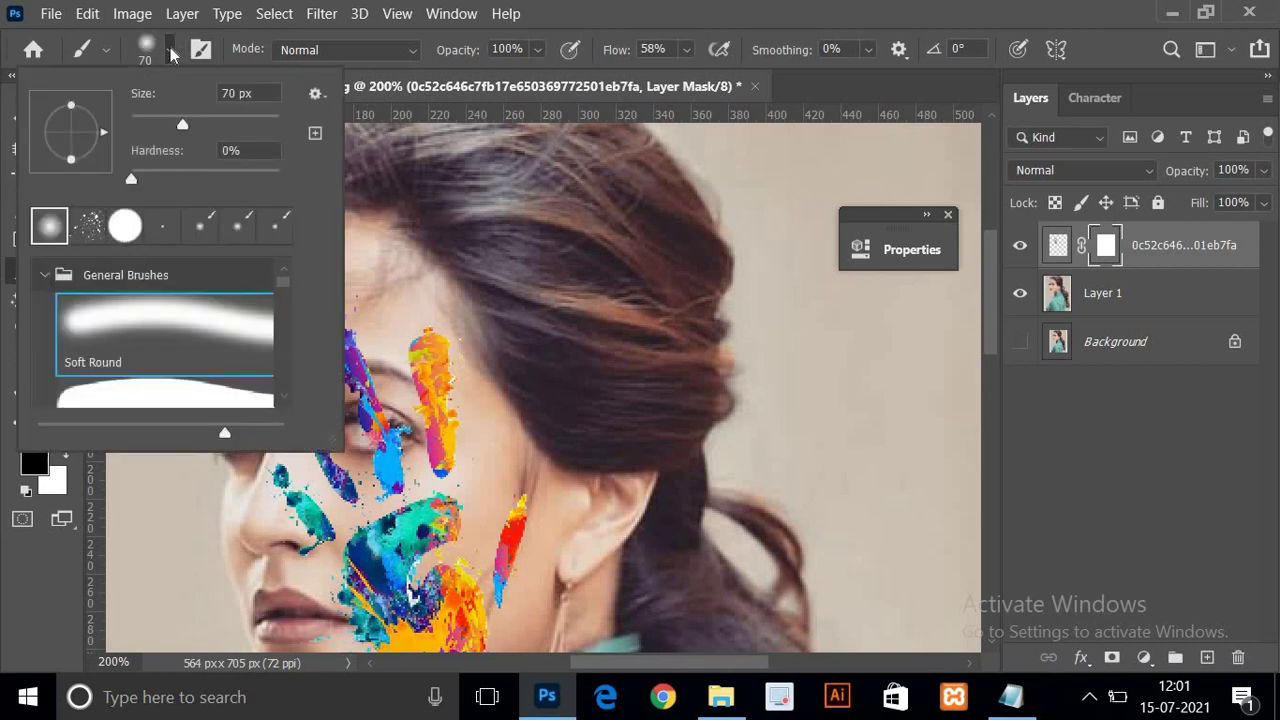
click(172, 52)
key(bracketleft)
key(bracketleft)
key(bracketleft)
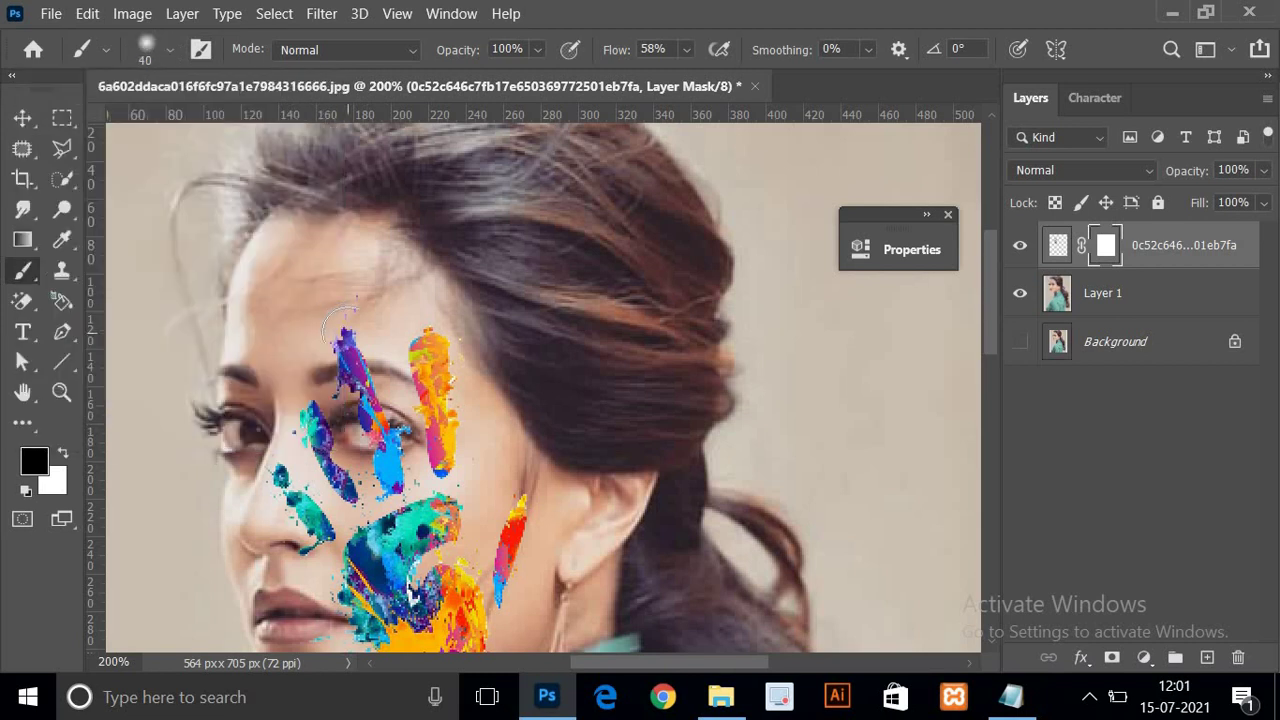
key(bracketleft)
key(bracketleft)
key(bracketleft)
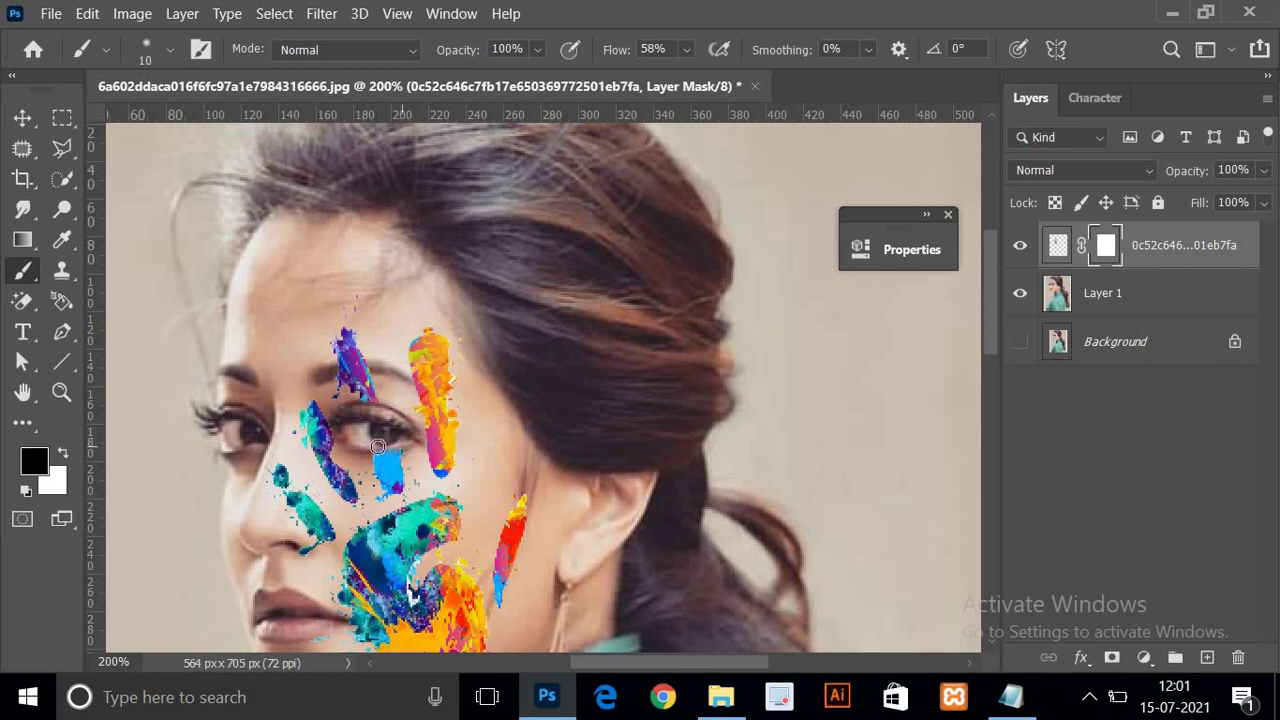
drag(376, 443, 330, 438)
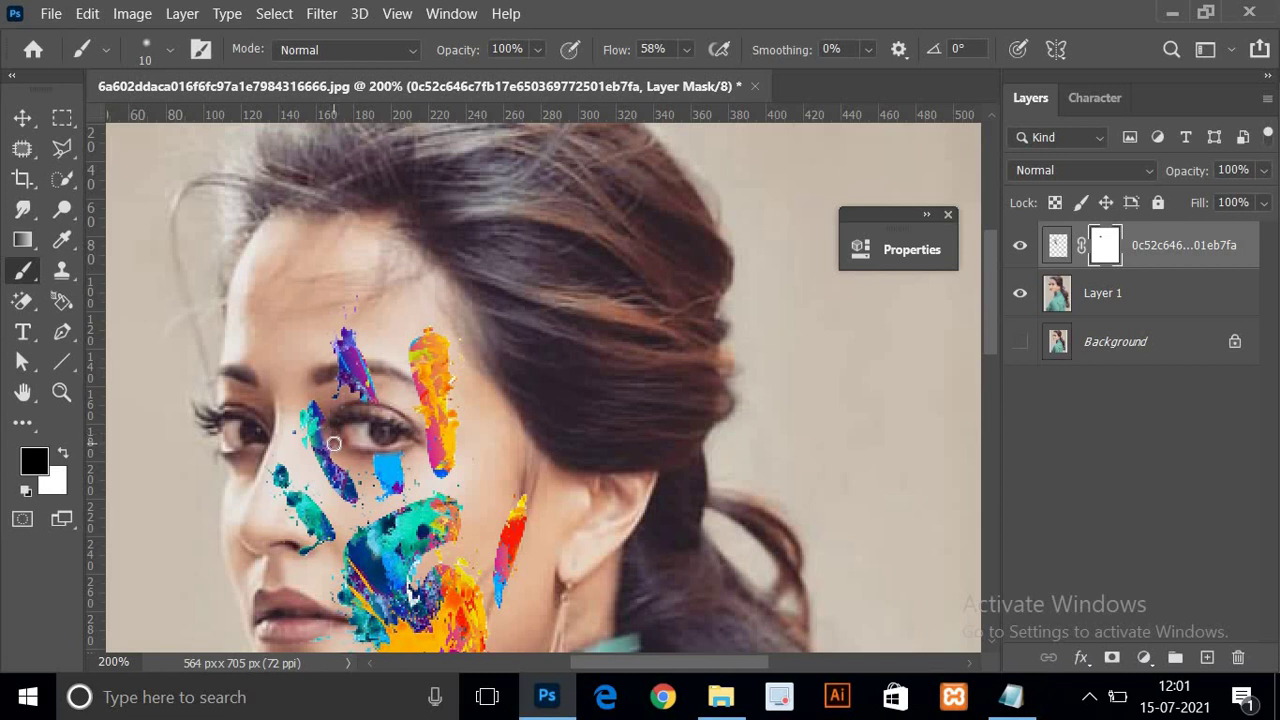
click(1048, 173)
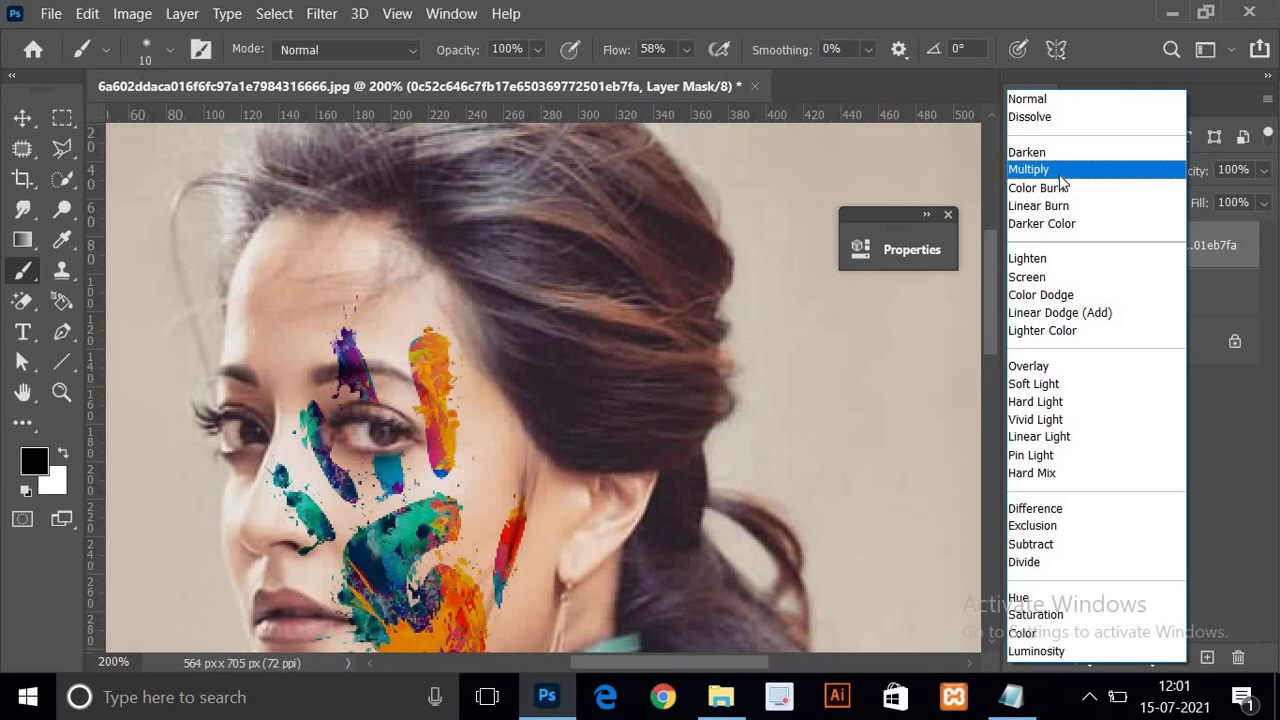
click(1060, 172)
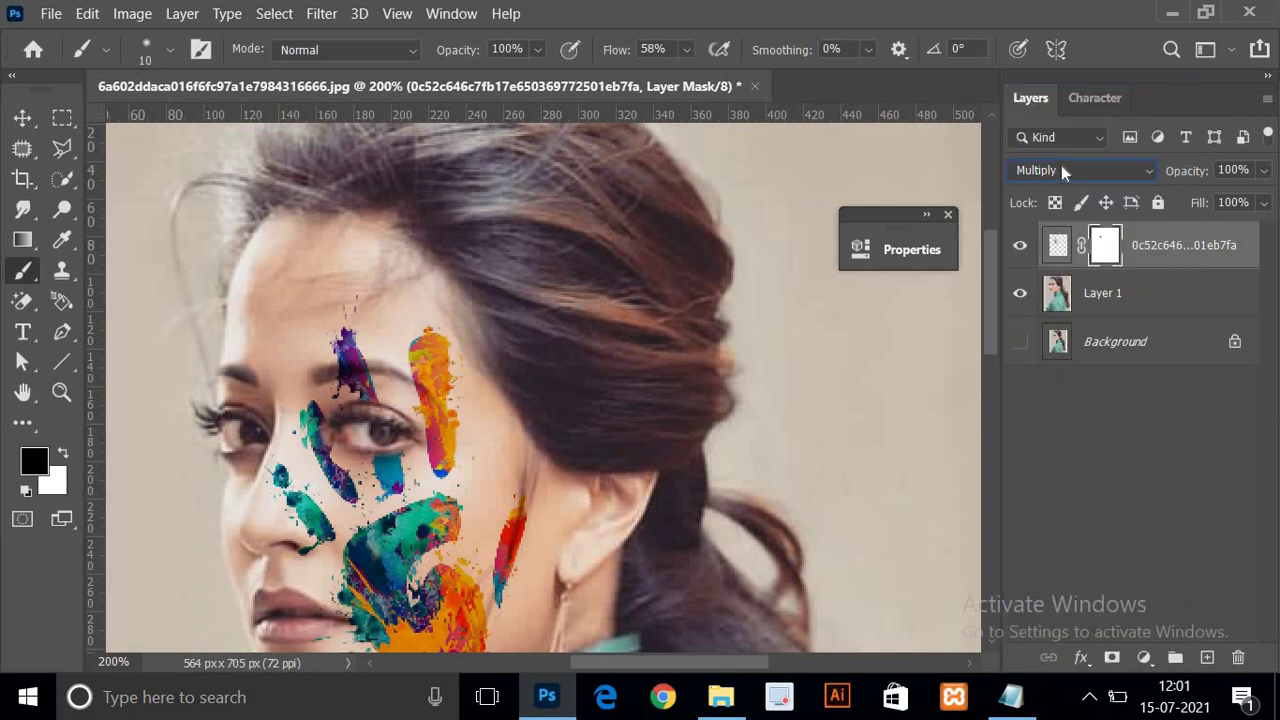
click(1062, 171)
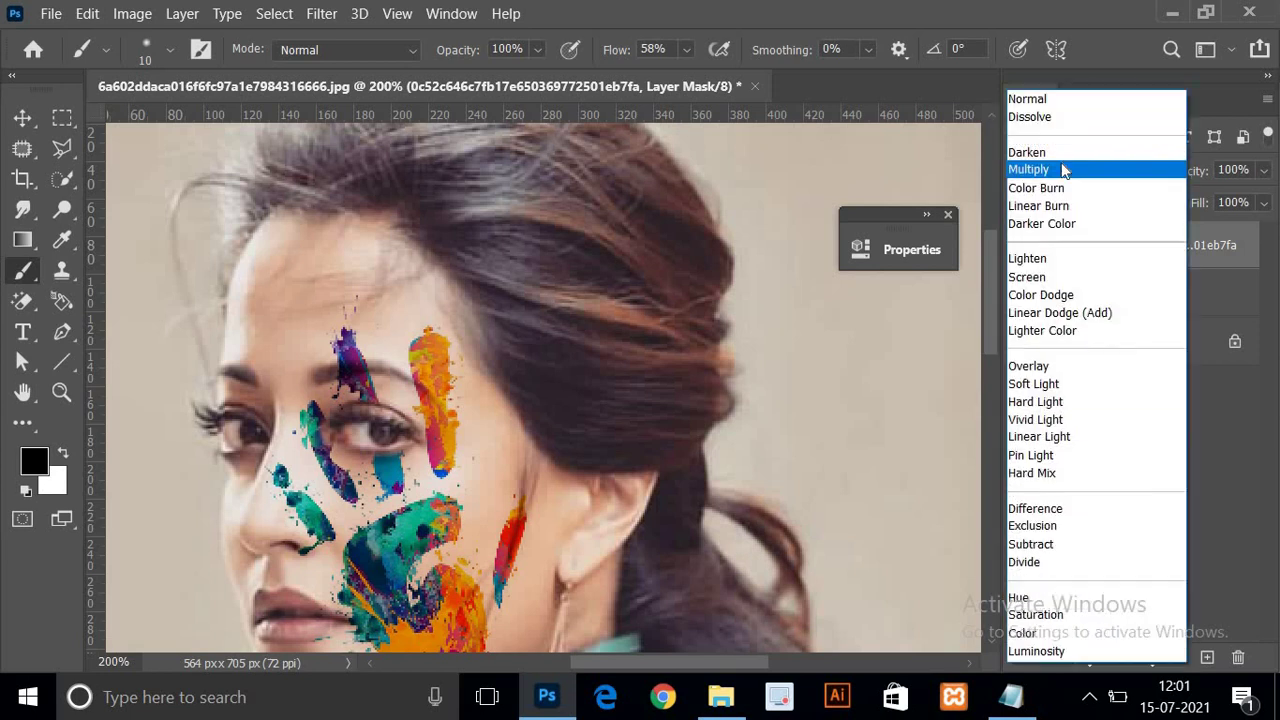
click(1038, 102)
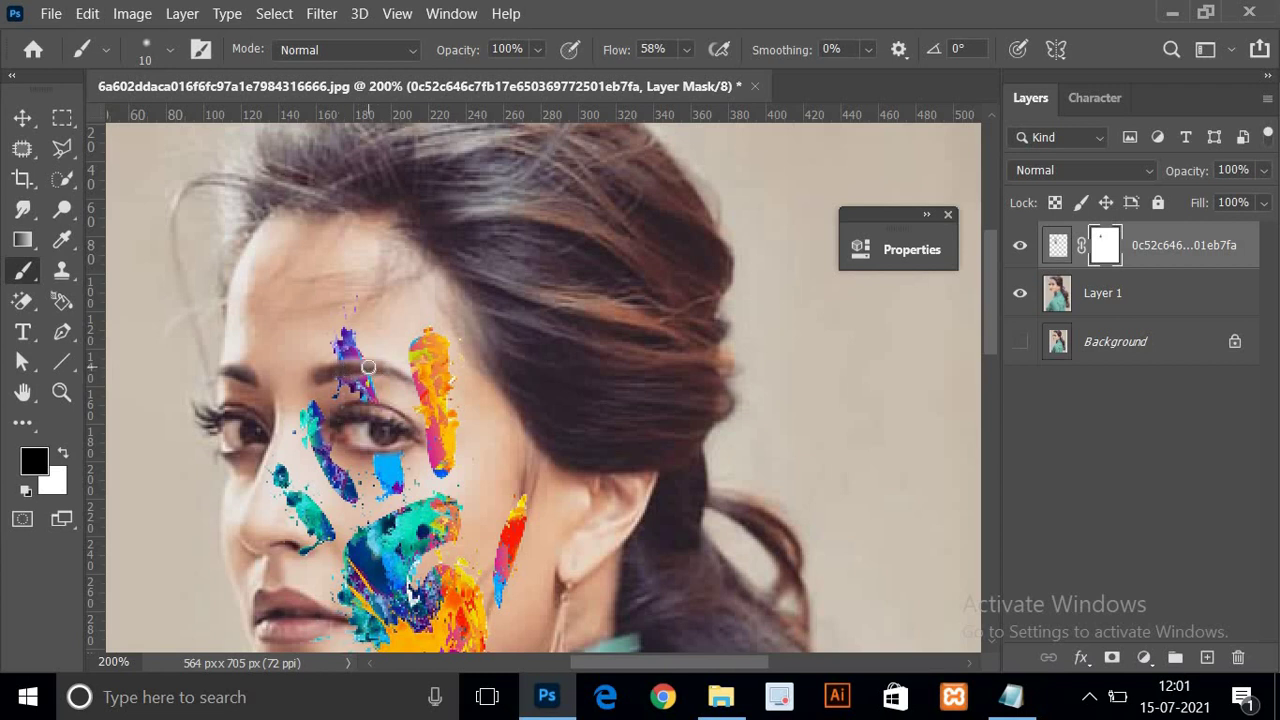
- At 400% zoom, restore mask paint along the eyebrow streak, set a 7 px brush, and zoom back to 200%
key(ctrl+plus)
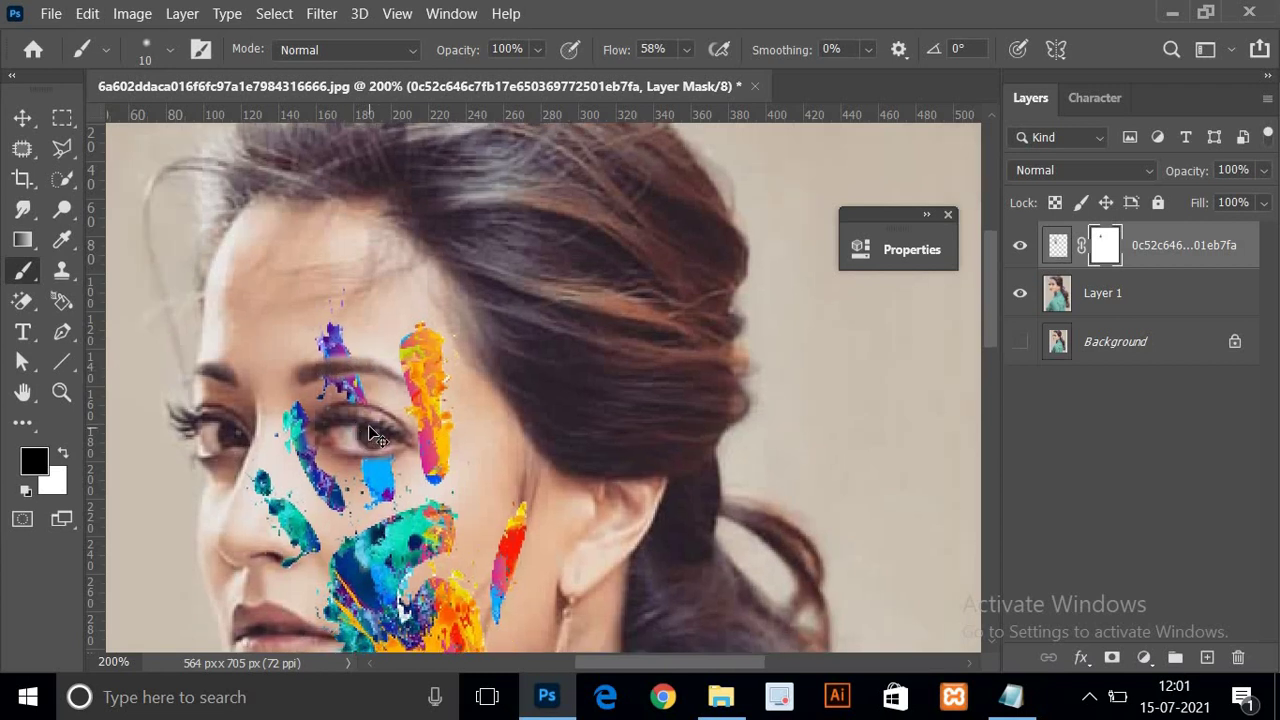
key(ctrl+plus)
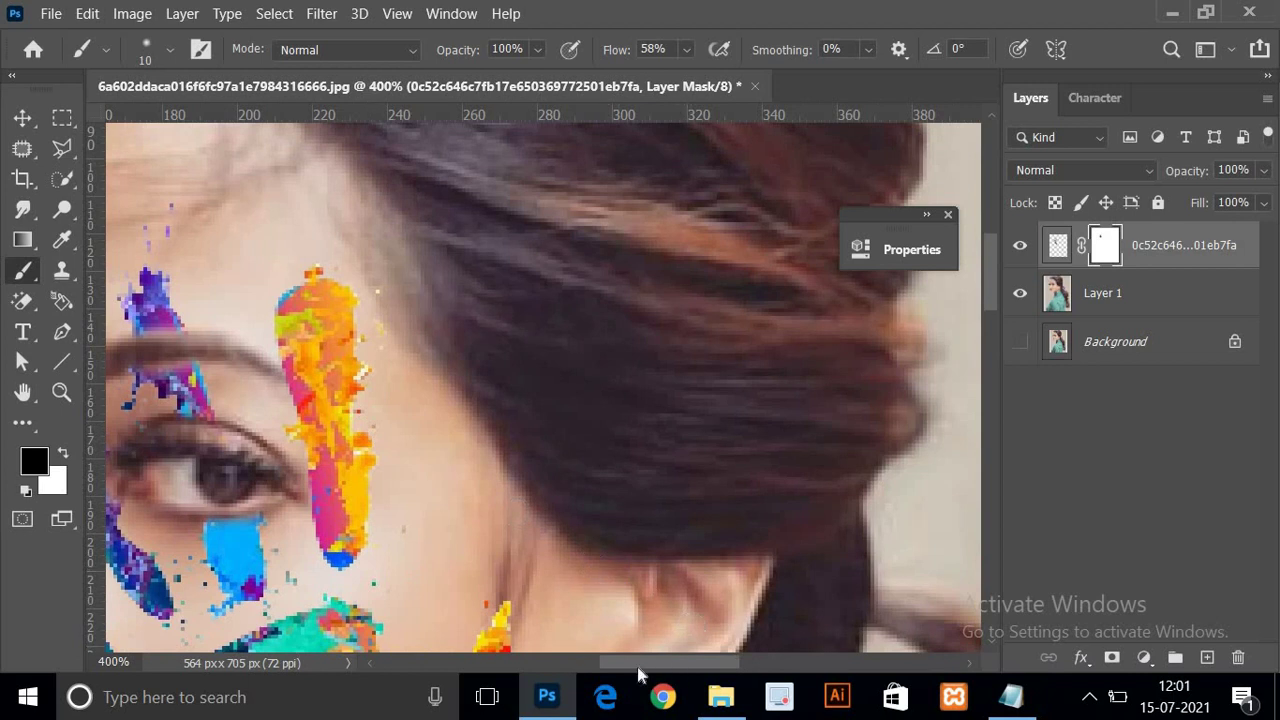
drag(639, 664, 545, 664)
key(x)
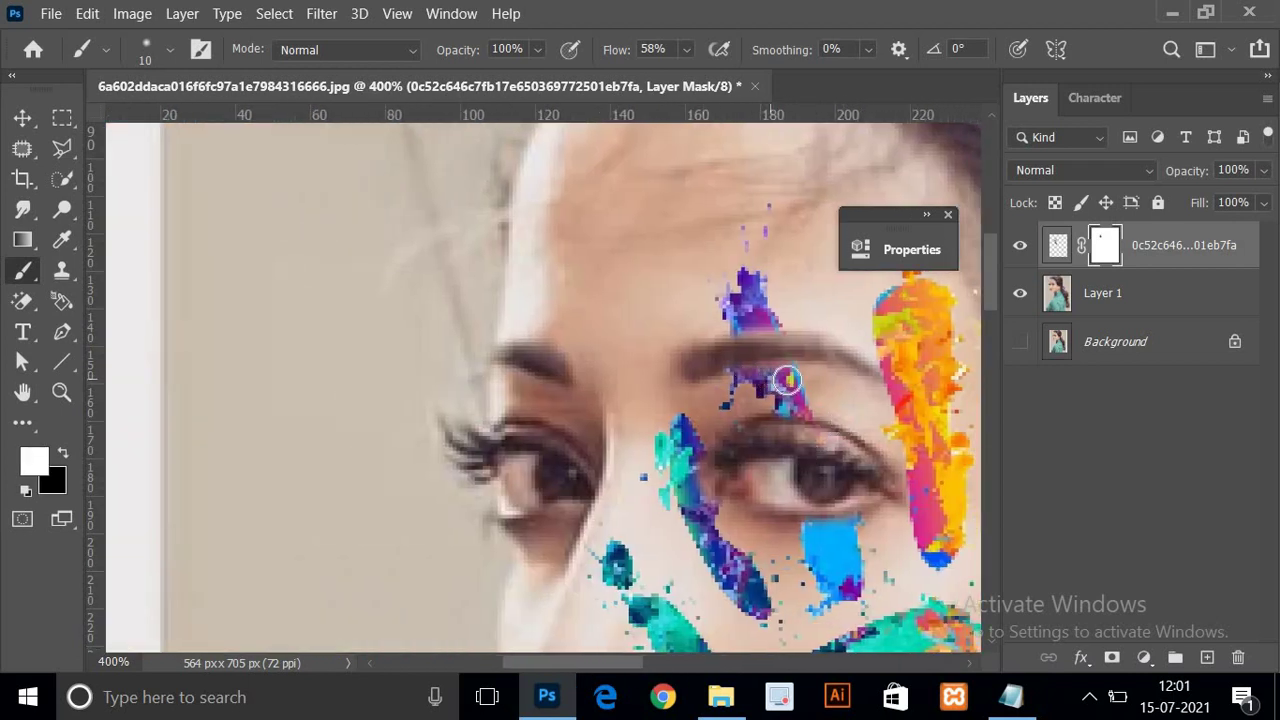
mouse_move(787, 379)
mouse_down()
mouse_move(747, 328)
mouse_move(831, 336)
mouse_up()
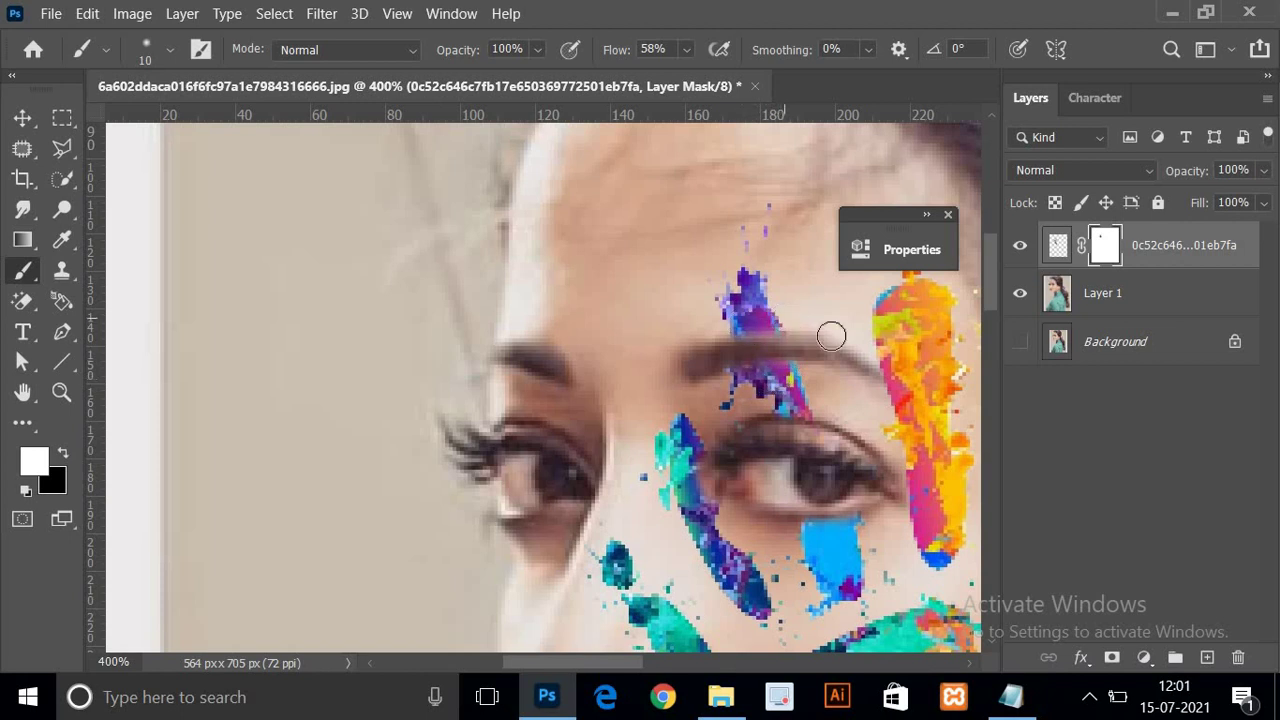
key(x)
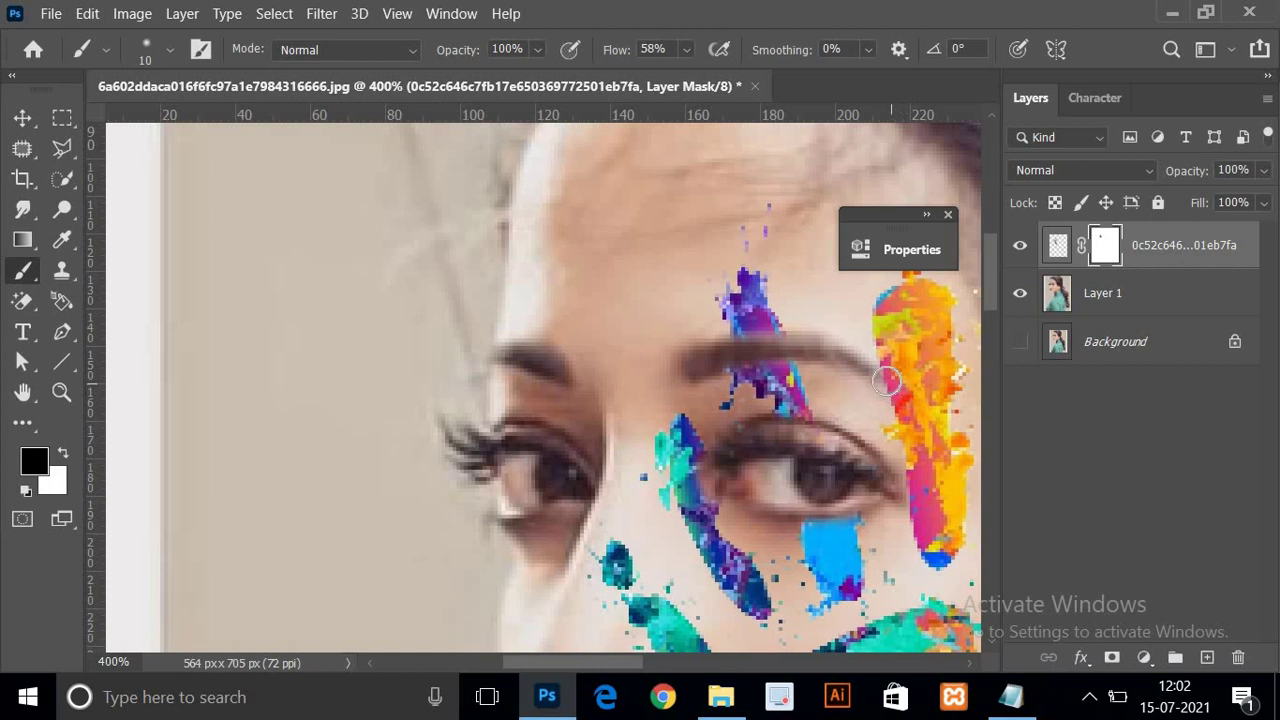
key(bracketleft)
key(bracketleft)
key(bracketleft)
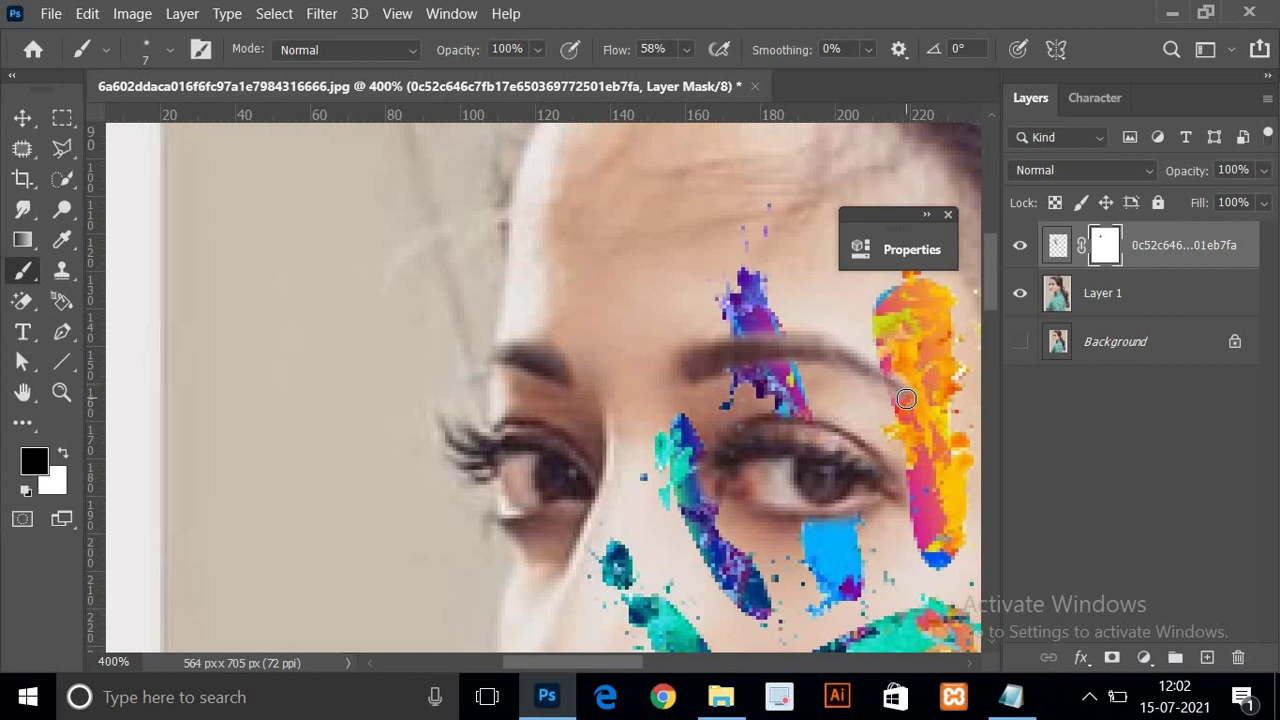
key(x)
key(x)
key(x)
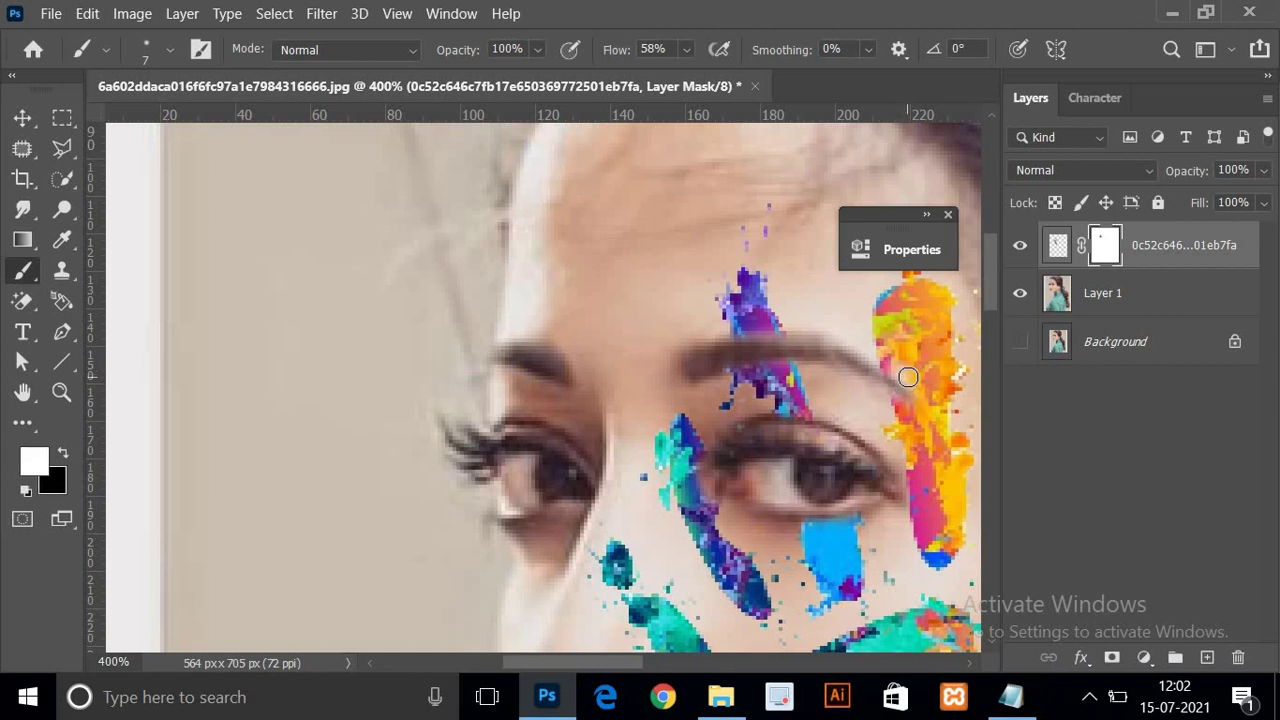
key(ctrl+minus)
key(ctrl+minus)
key(ctrl+minus)
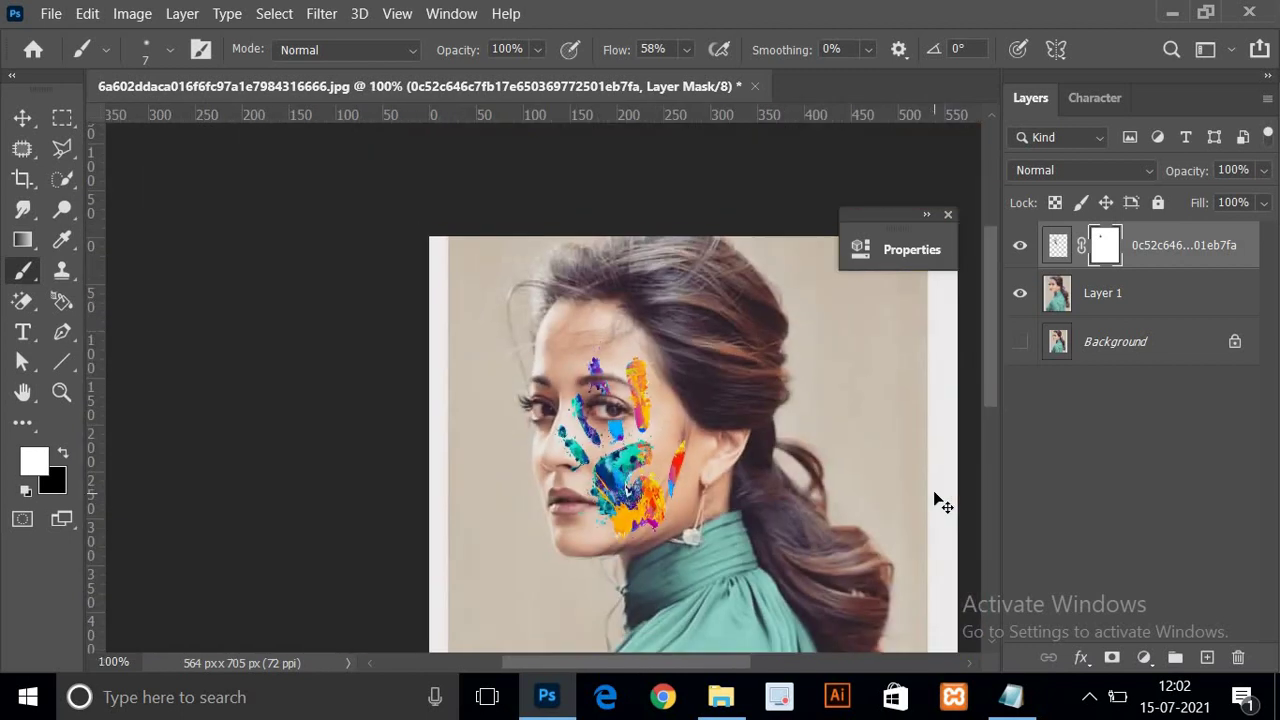
- Switch to layer pixels and add a Color Lookup adjustment above Layer 1
key(ctrl+plus)
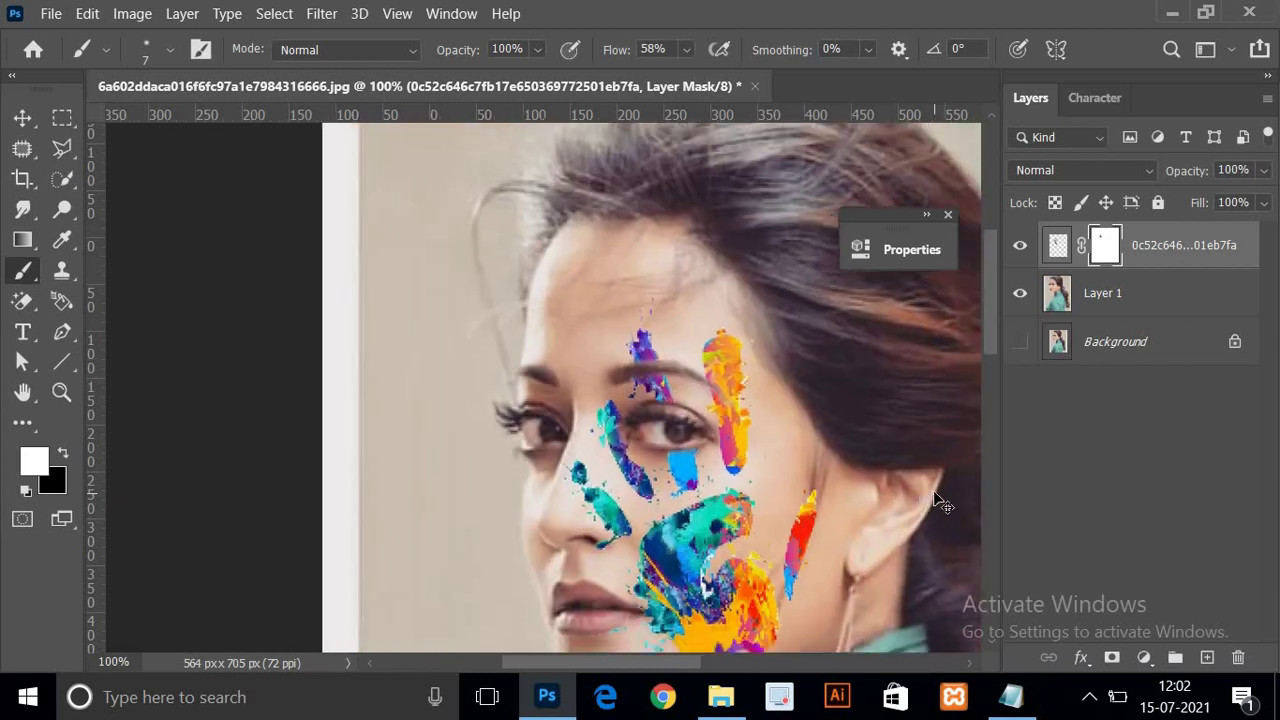
key(ctrl+minus)
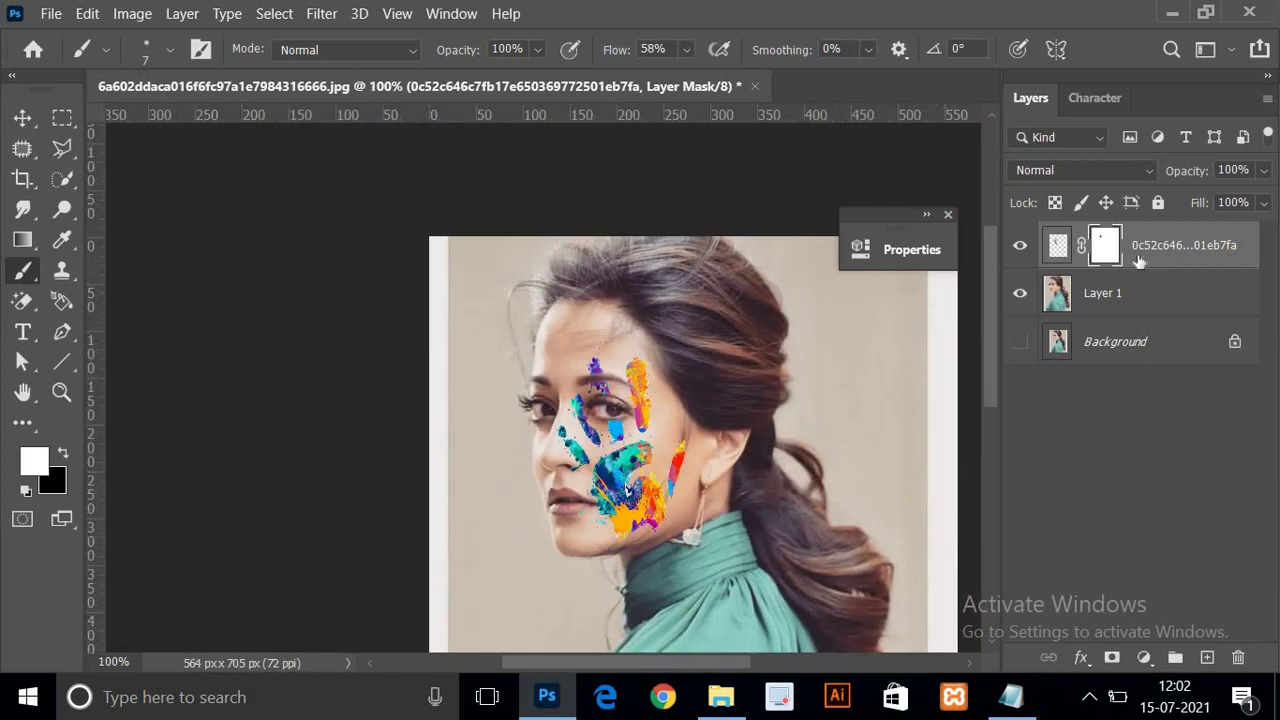
key(ctrl+2)
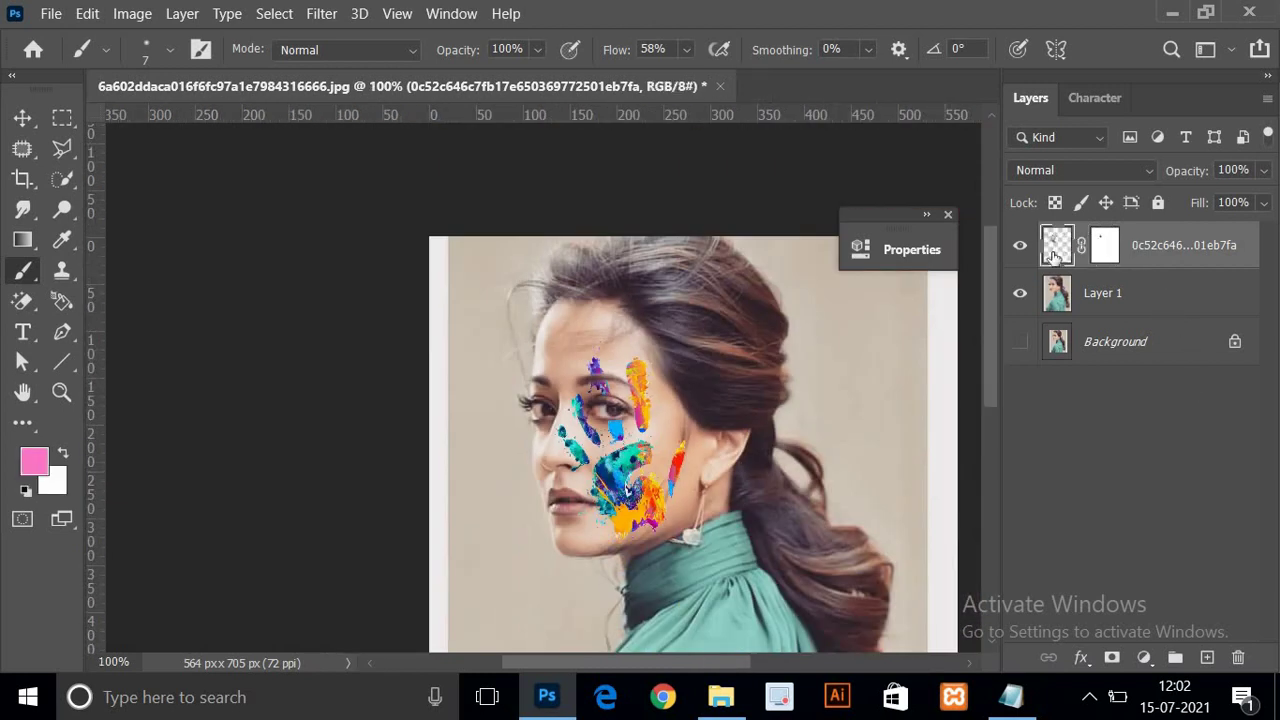
click(1076, 303)
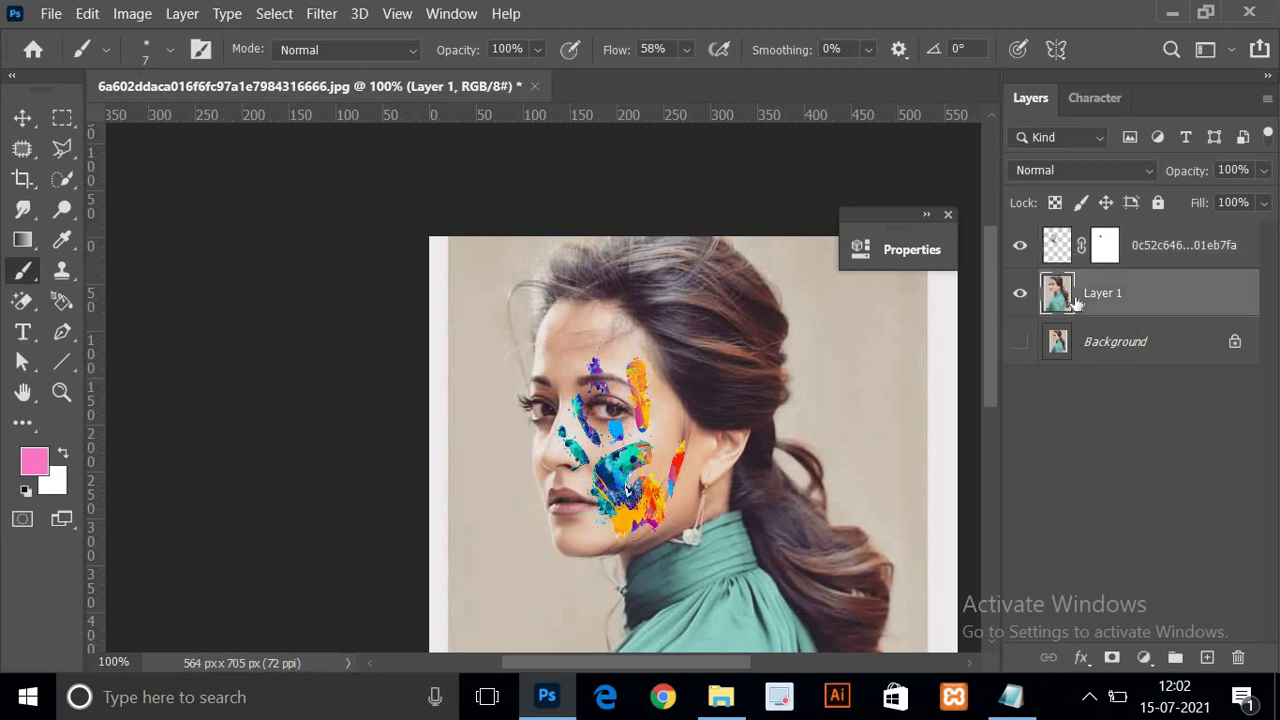
click(1184, 250)
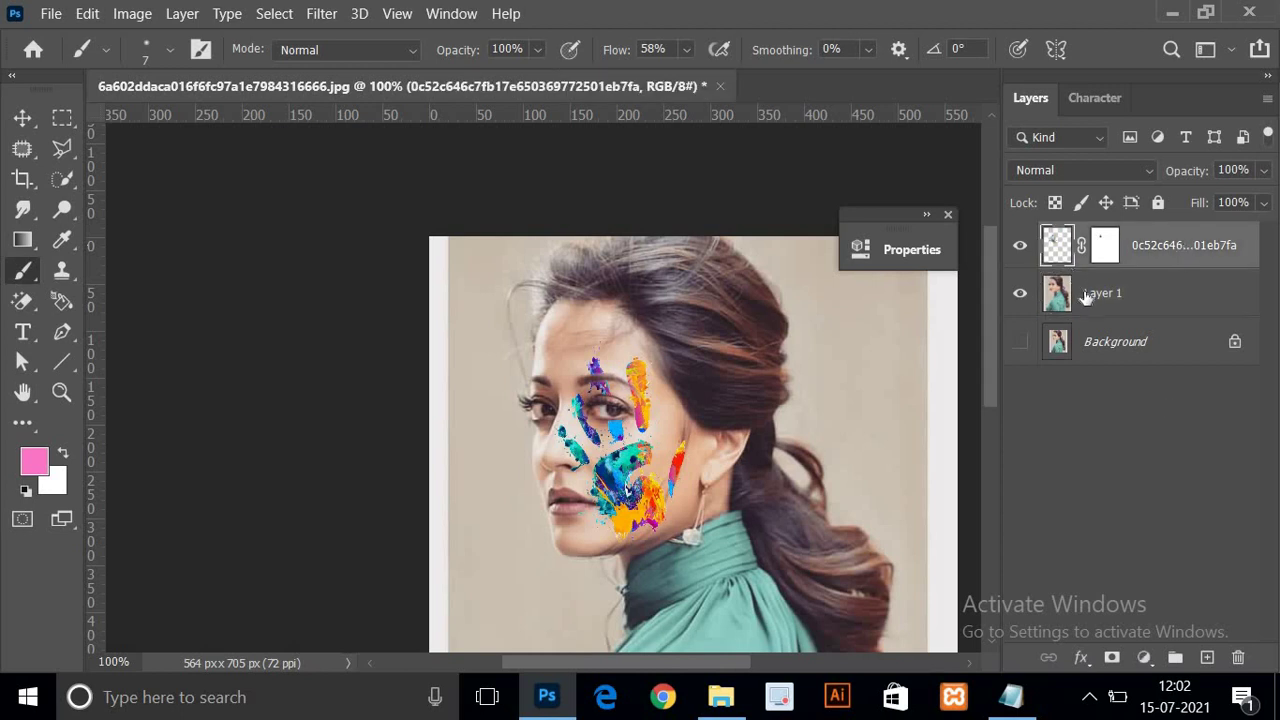
click(1087, 295)
click(1144, 657)
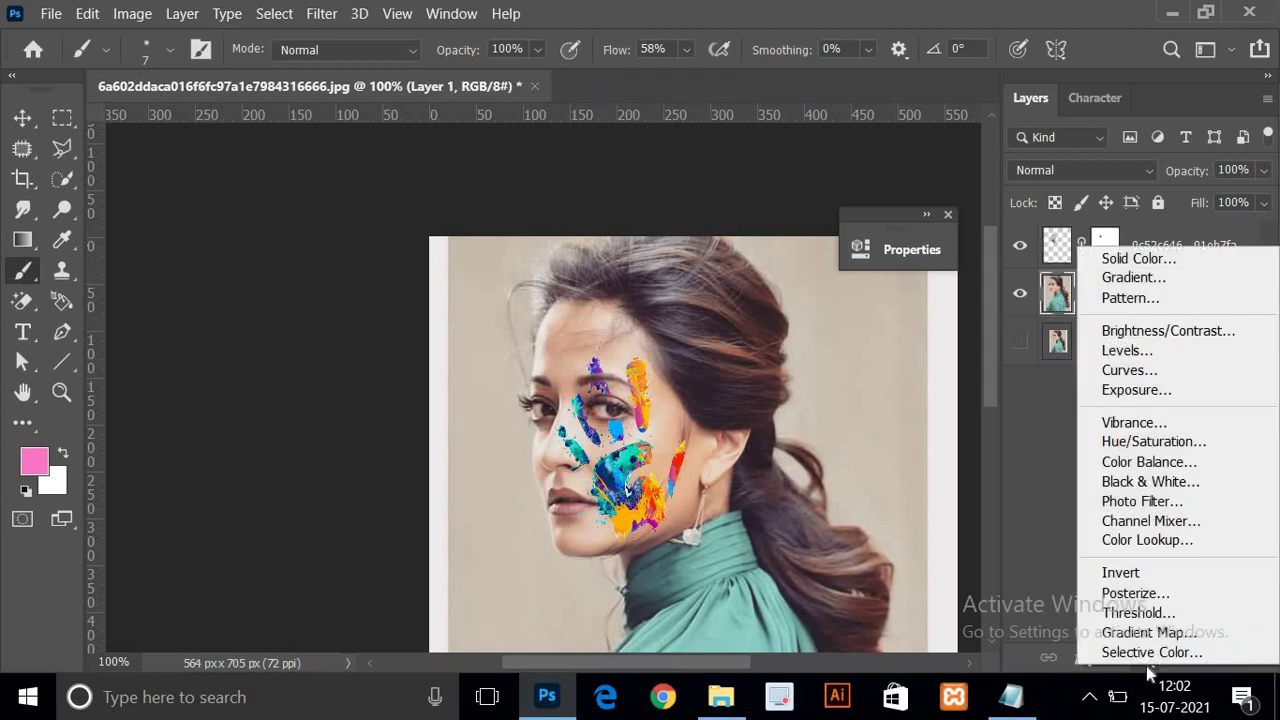
click(1137, 540)
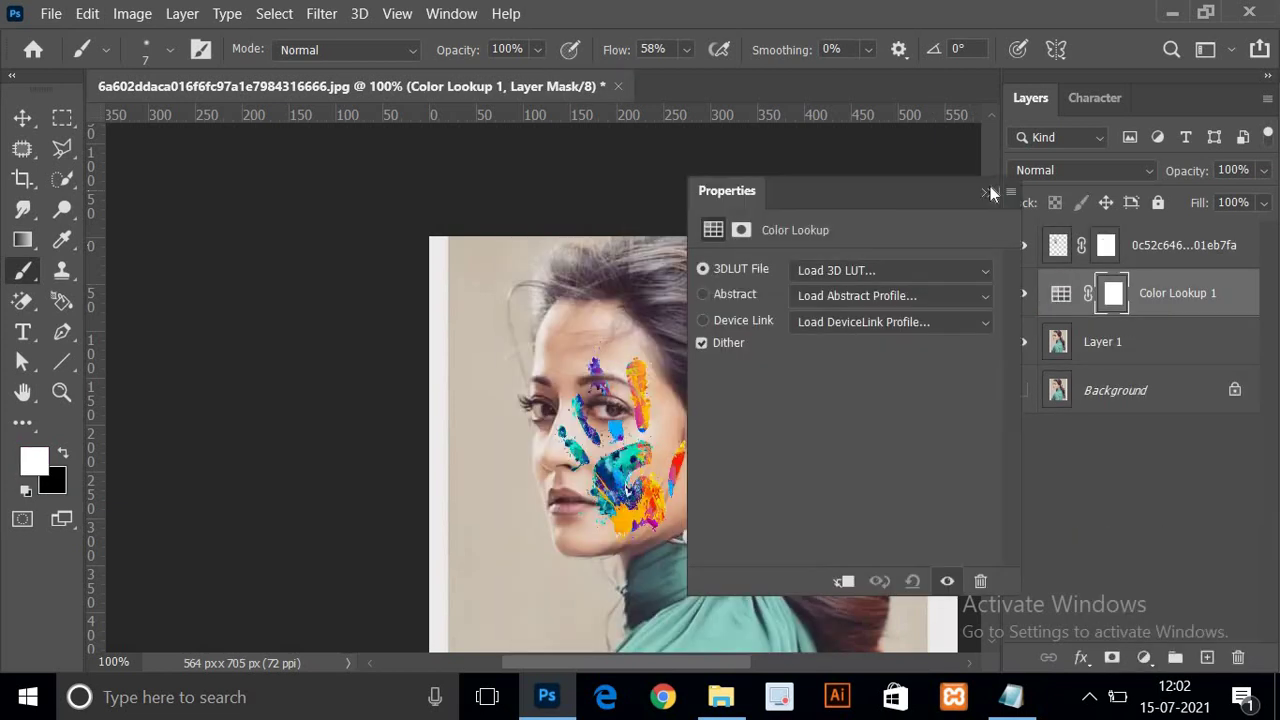
- Set the Color Lookup to Moonlight.3DL after briefly trying NightFromDay.CUBE
drag(768, 211, 990, 186)
click(828, 180)
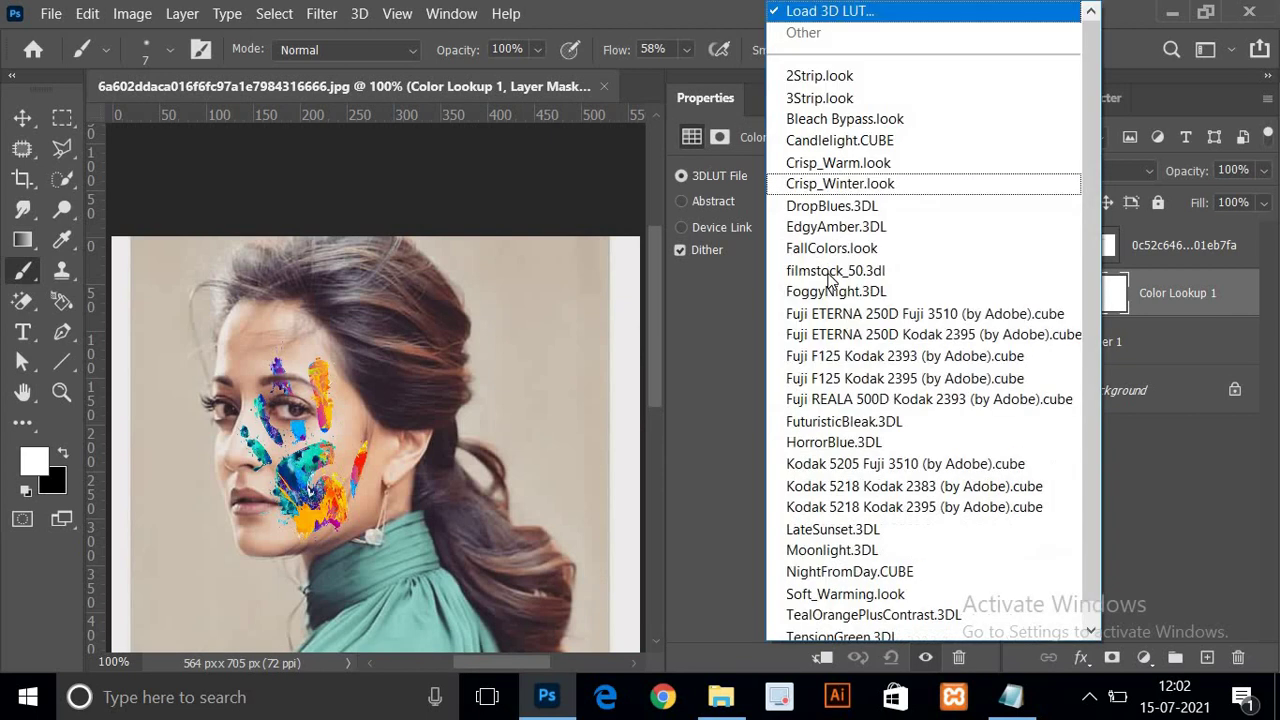
click(836, 555)
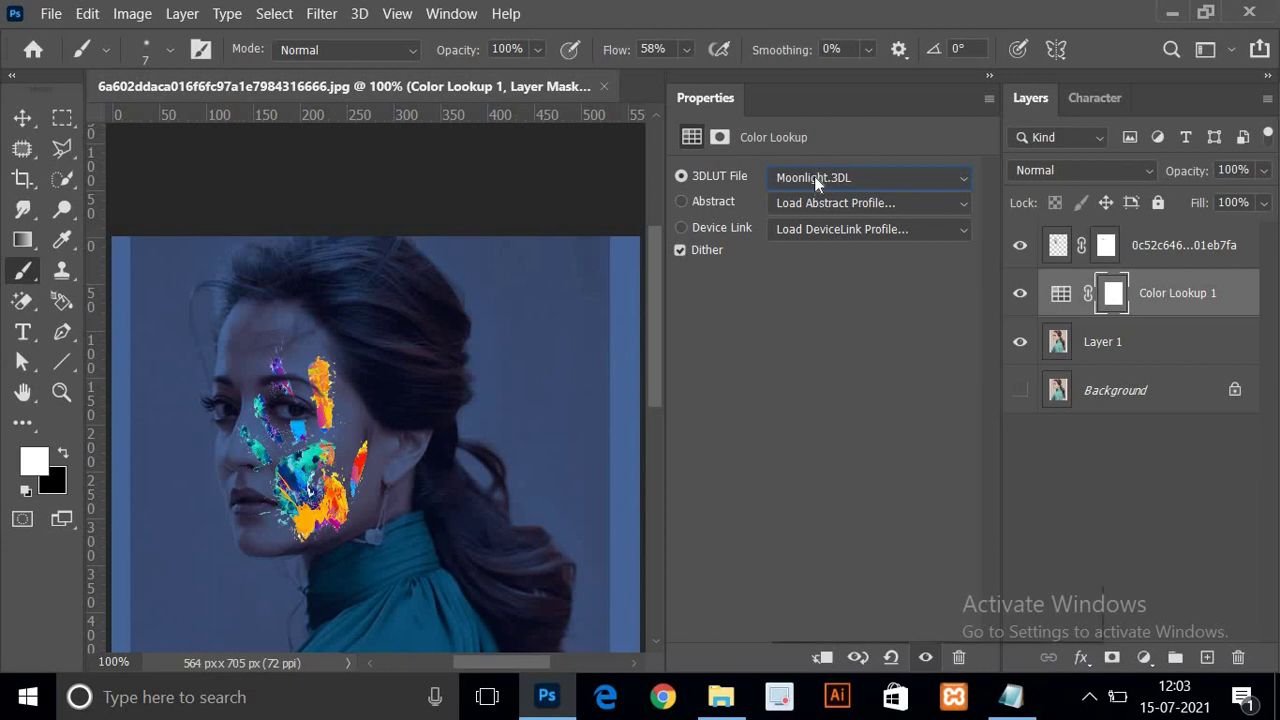
click(814, 176)
click(836, 555)
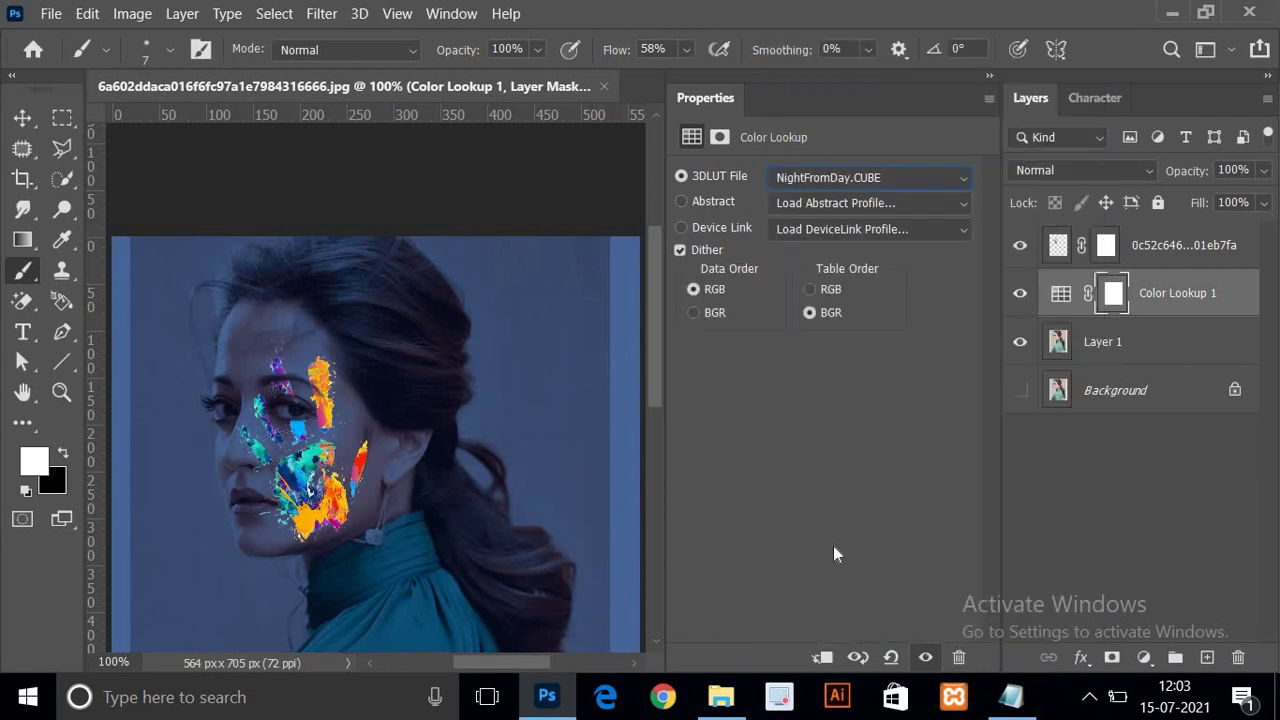
click(828, 178)
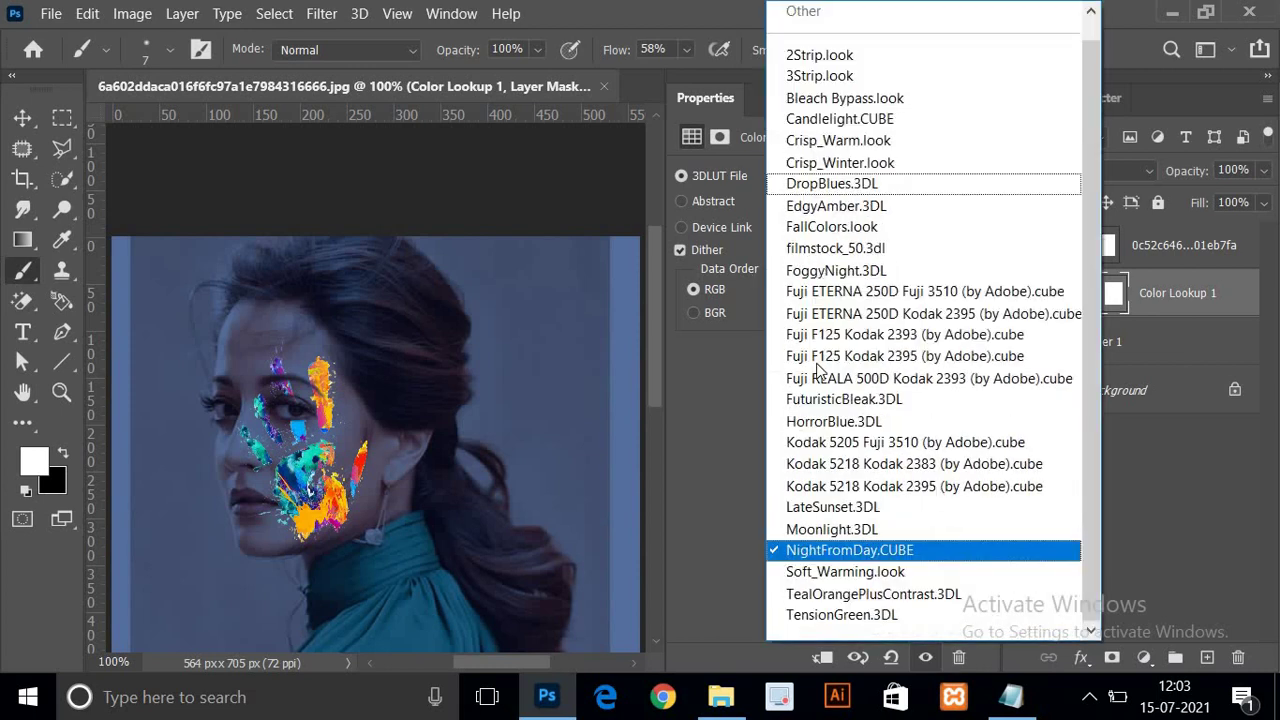
click(819, 532)
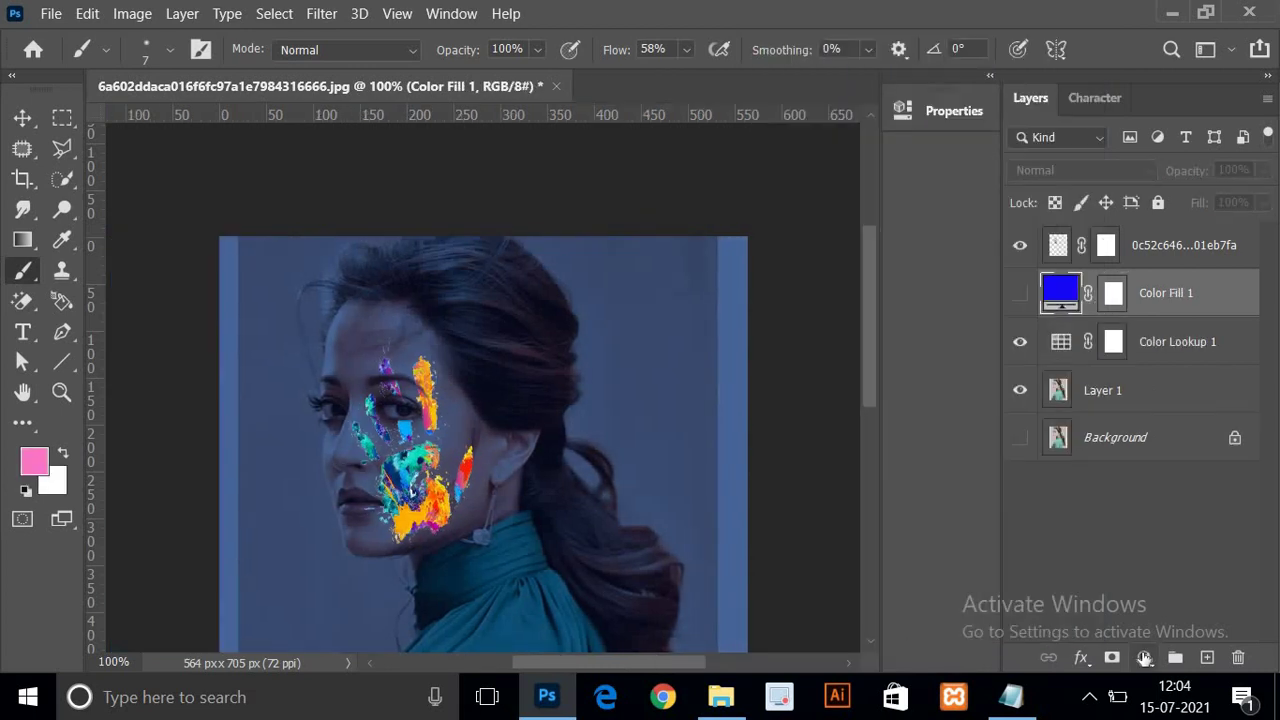
- Add a Brightness/Contrast adjustment with Brightness lowered to -55
click(1144, 657)
click(1106, 322)
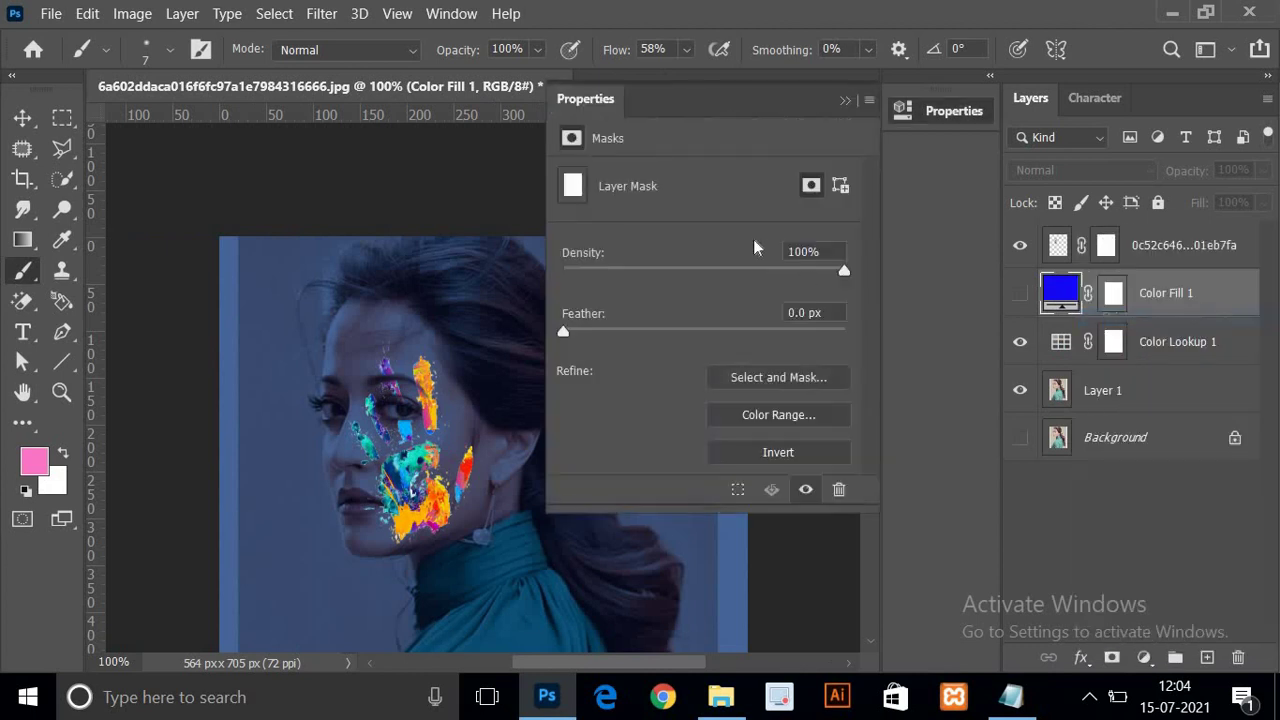
mouse_move(705, 243)
mouse_down()
mouse_move(641, 247)
mouse_move(652, 246)
mouse_up()
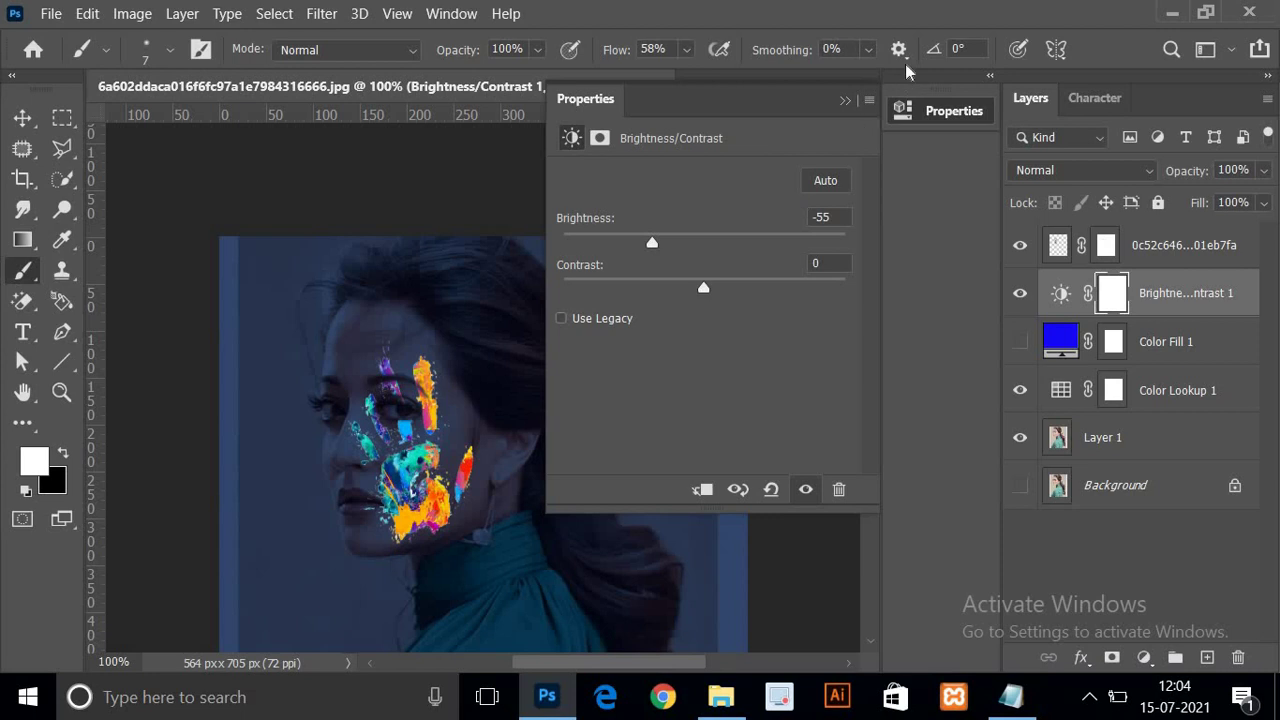
- Clip the Brightness/Contrast and Color Lookup adjustments to Layer 1
click(844, 98)
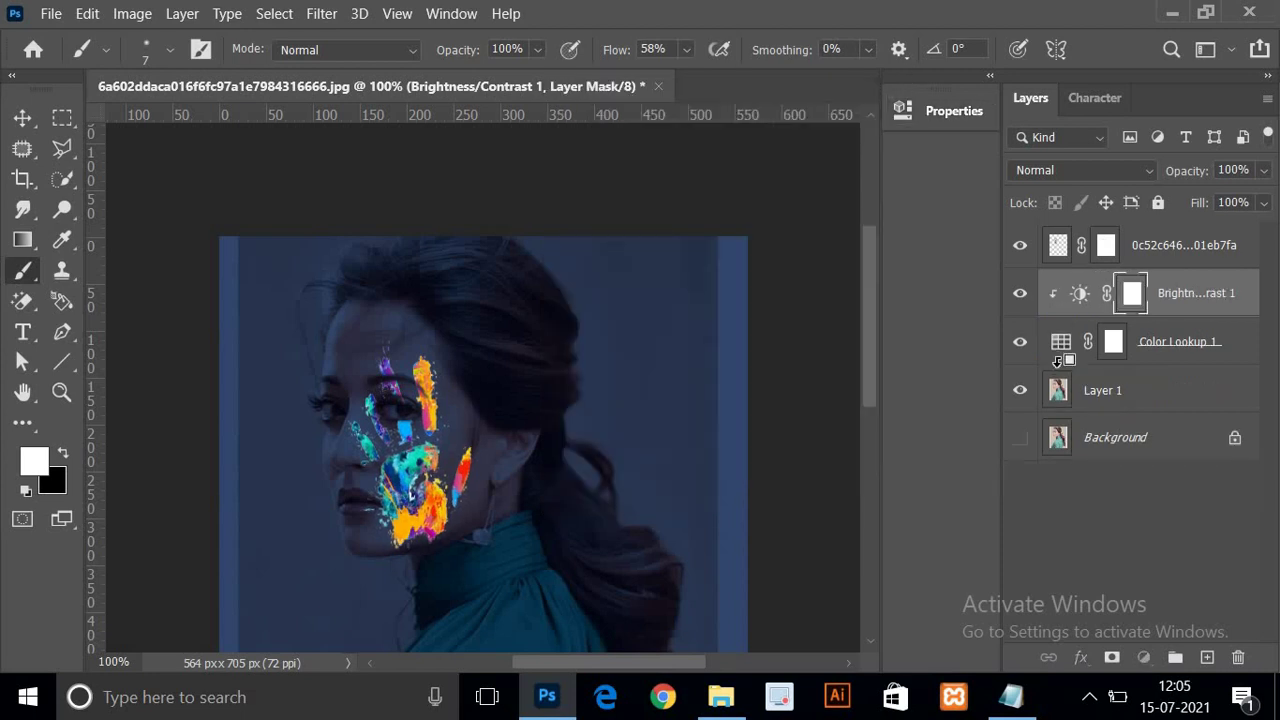
alt+click(1057, 361)
click(1057, 392)
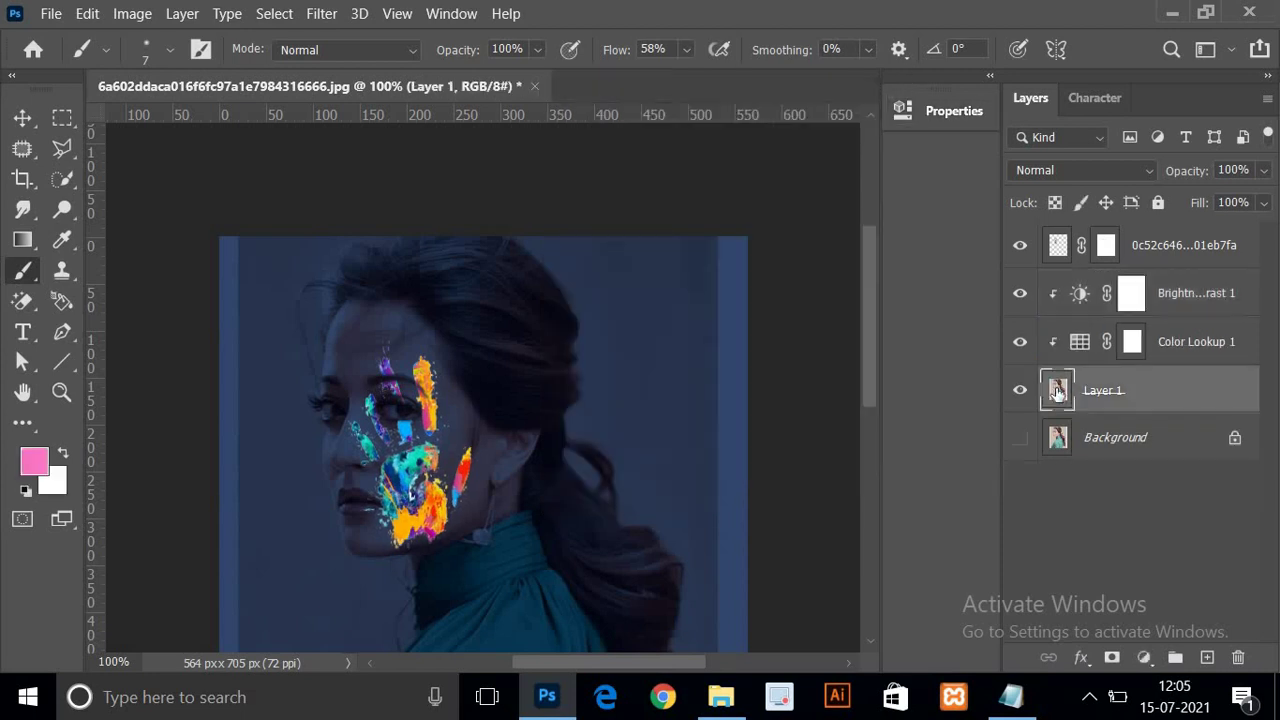
click(1087, 299)
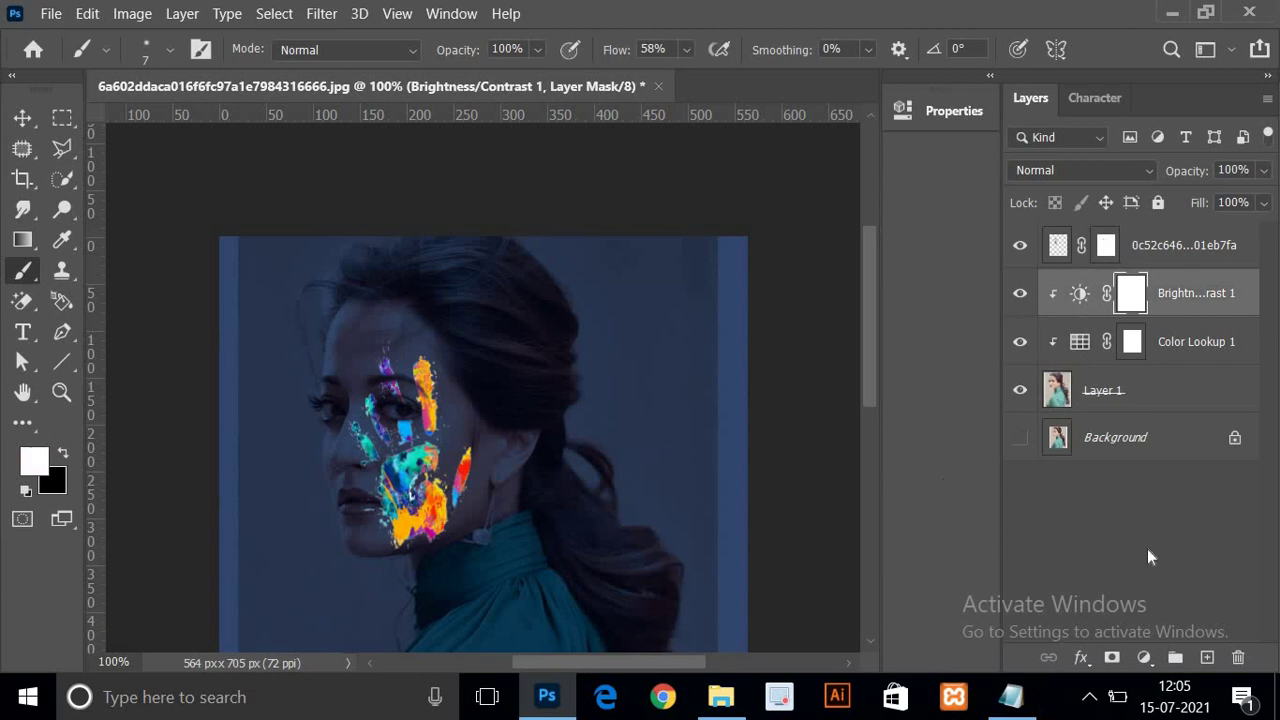
click(1145, 657)
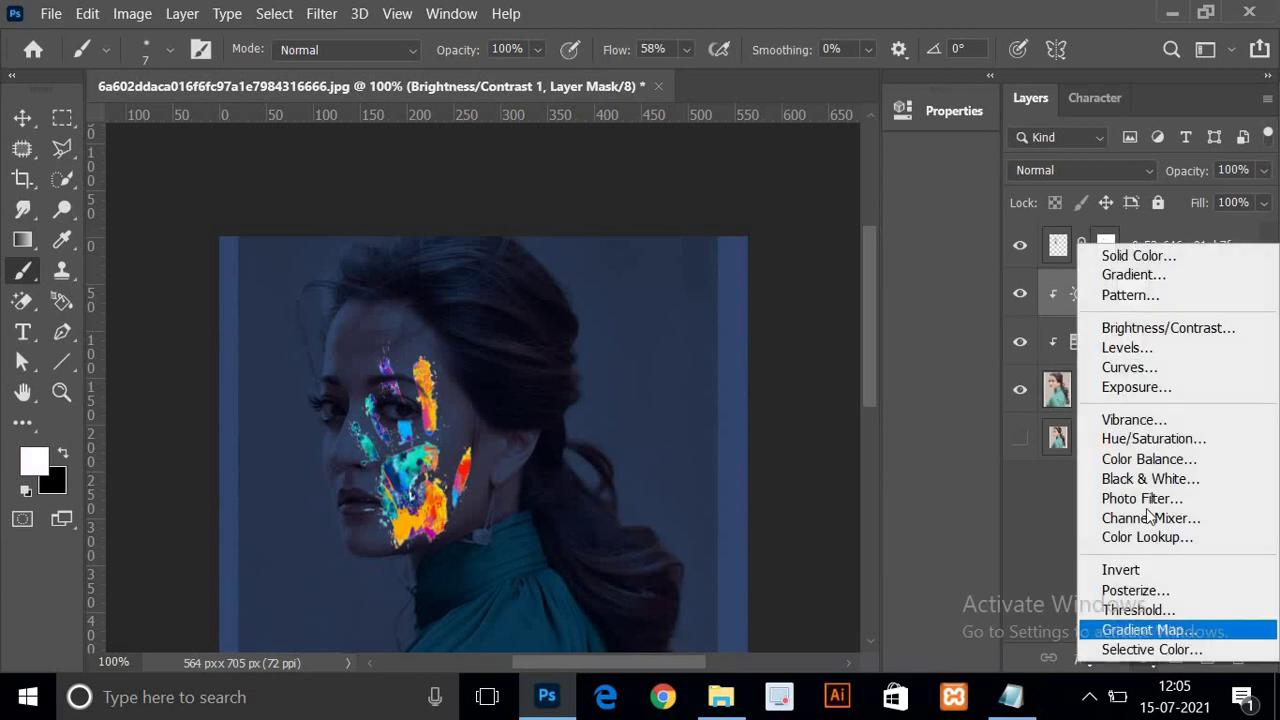
- Add a colorized Hue/Saturation adjustment with Hue 252 and Saturation 68
click(1153, 439)
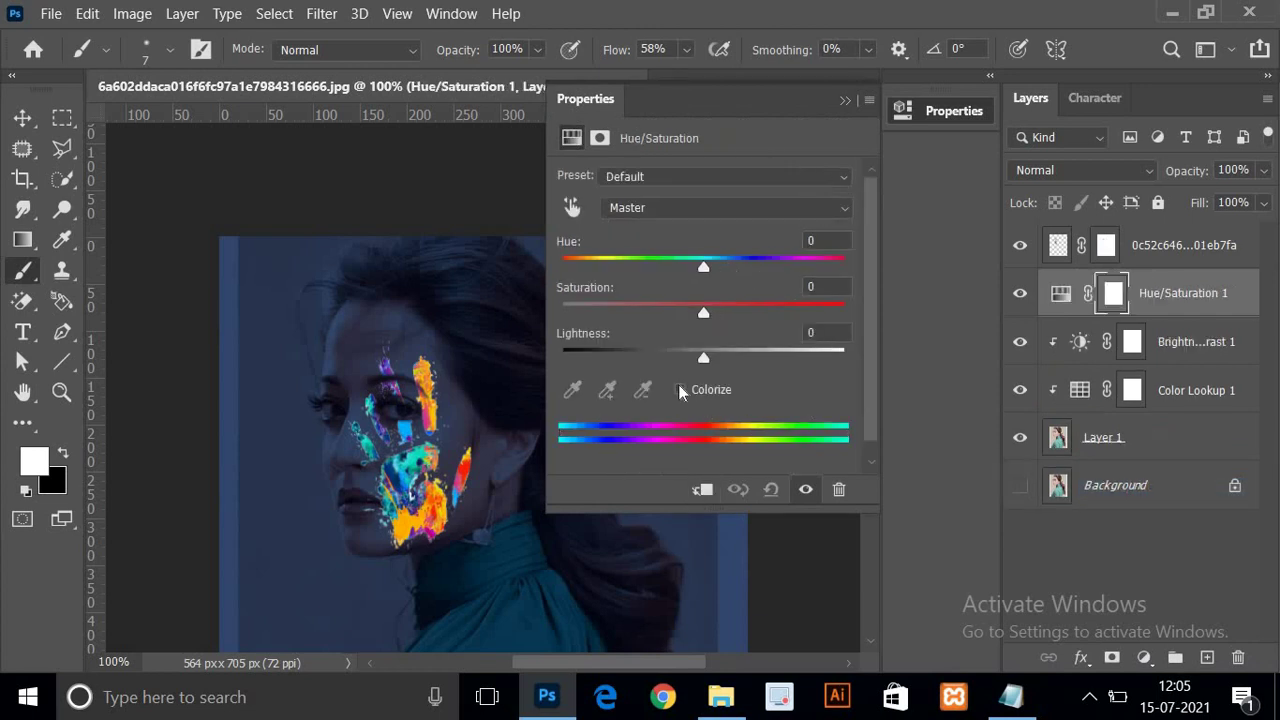
click(680, 390)
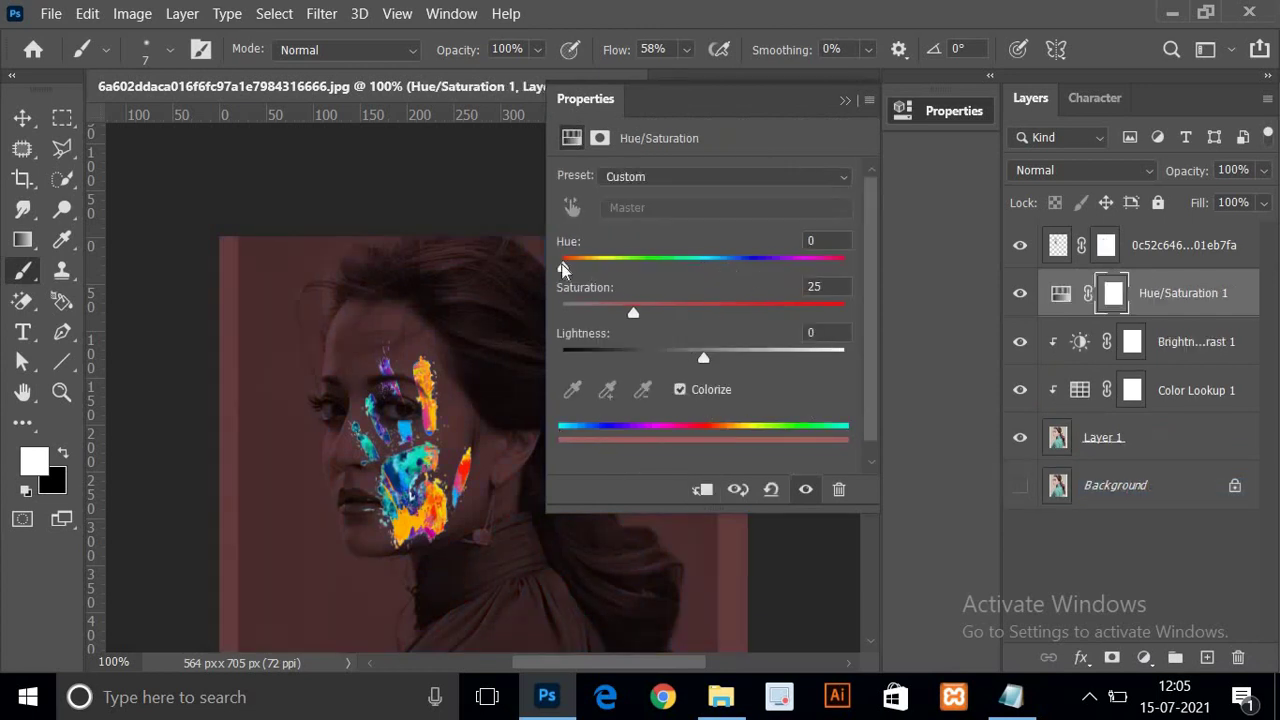
drag(686, 274, 760, 272)
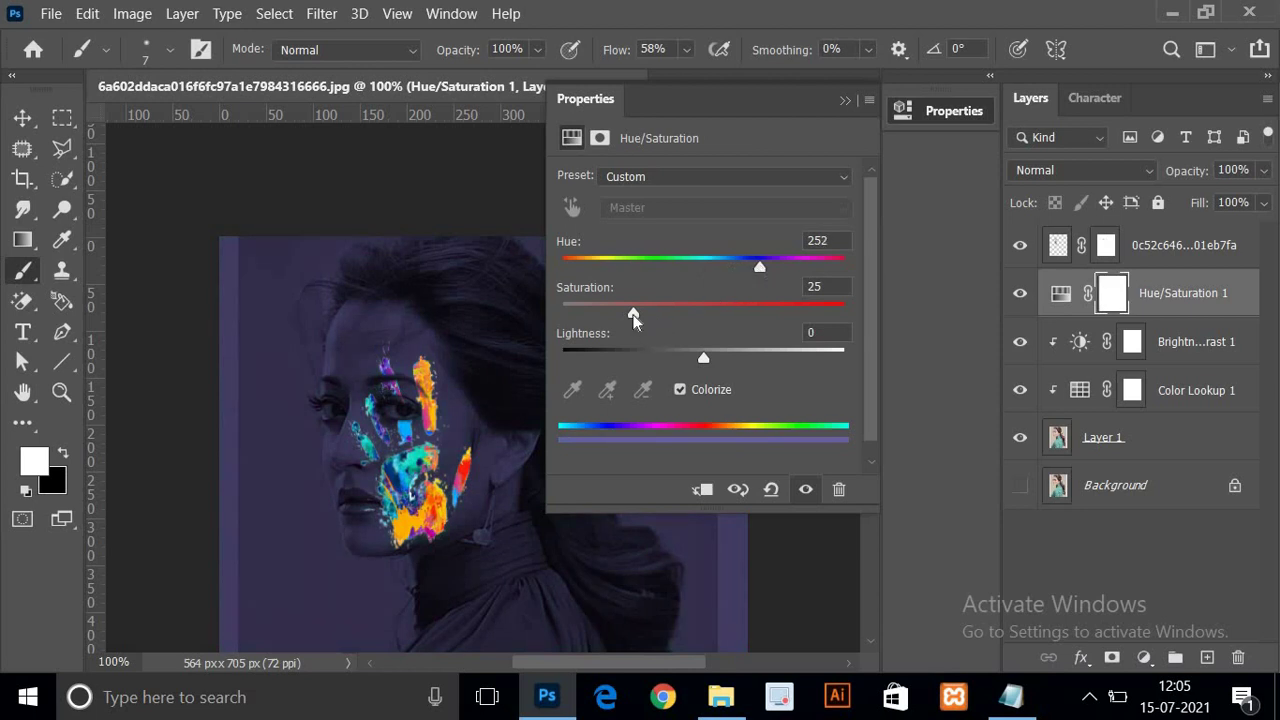
mouse_move(633, 316)
mouse_down()
mouse_move(786, 326)
mouse_move(734, 326)
mouse_move(756, 335)
mouse_up()
click(768, 333)
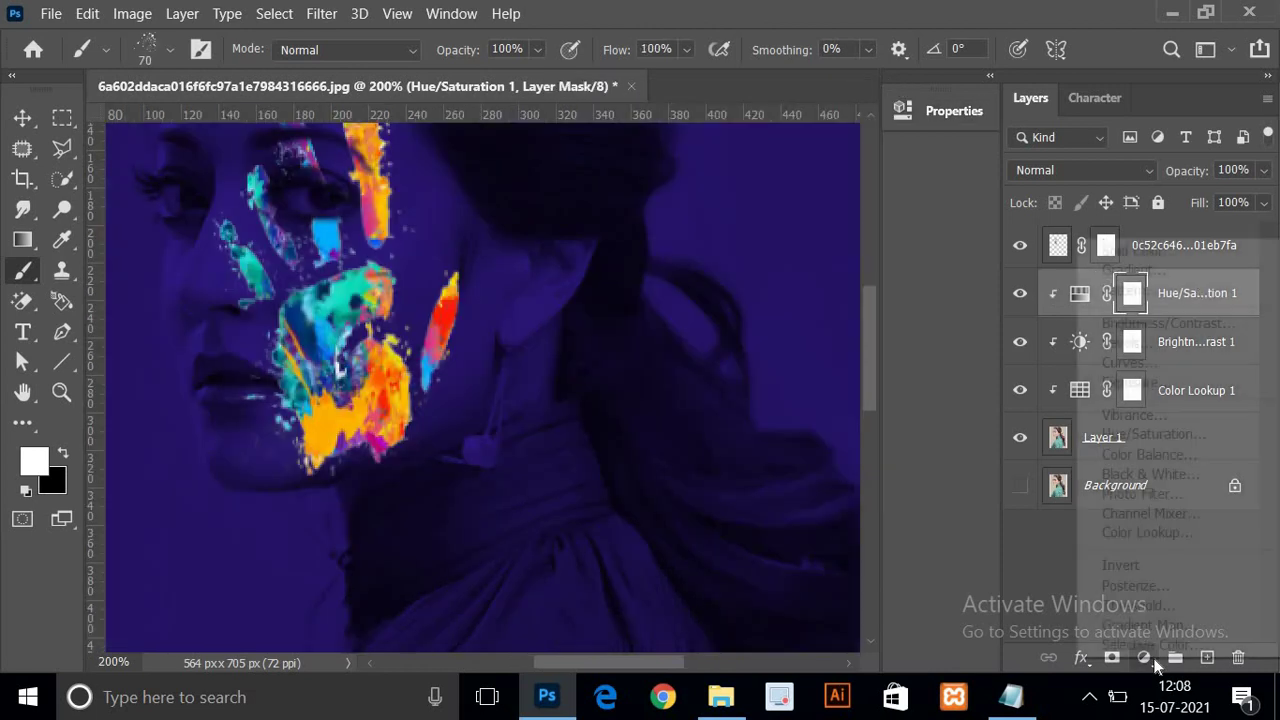
- Add a near-white Solid Color fill layer and invert its mask to hide it
click(1143, 657)
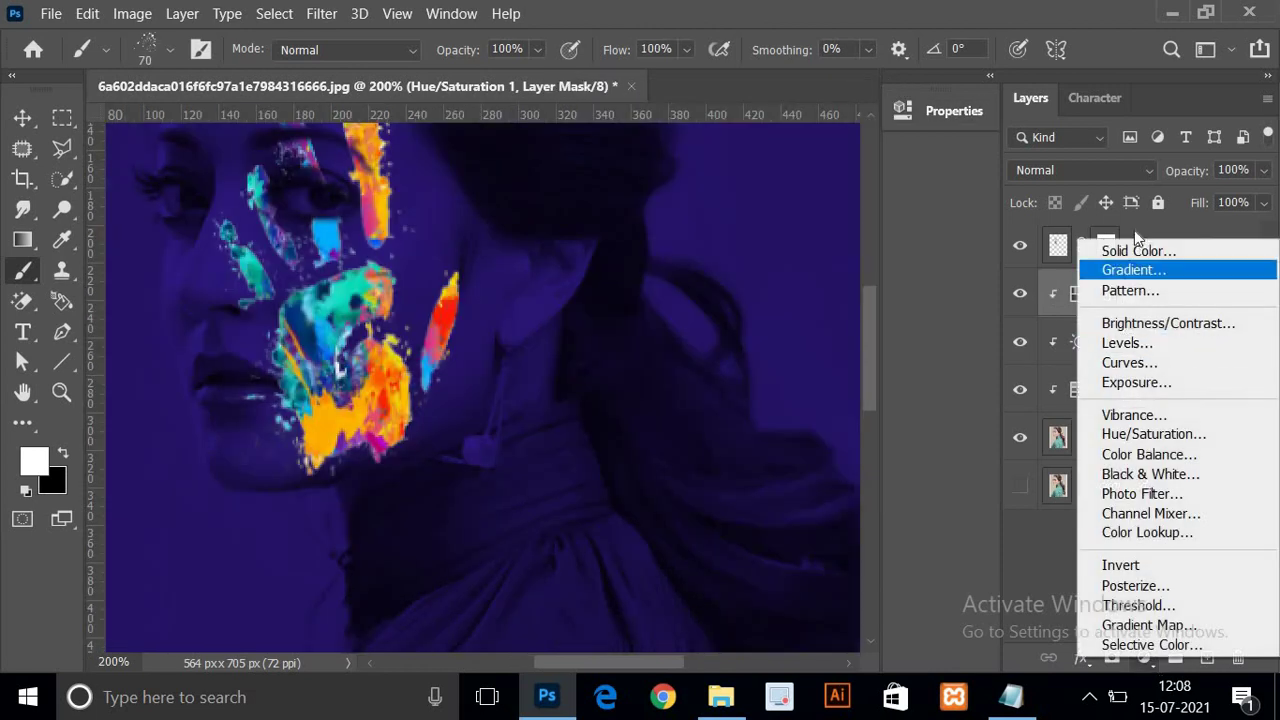
click(1132, 245)
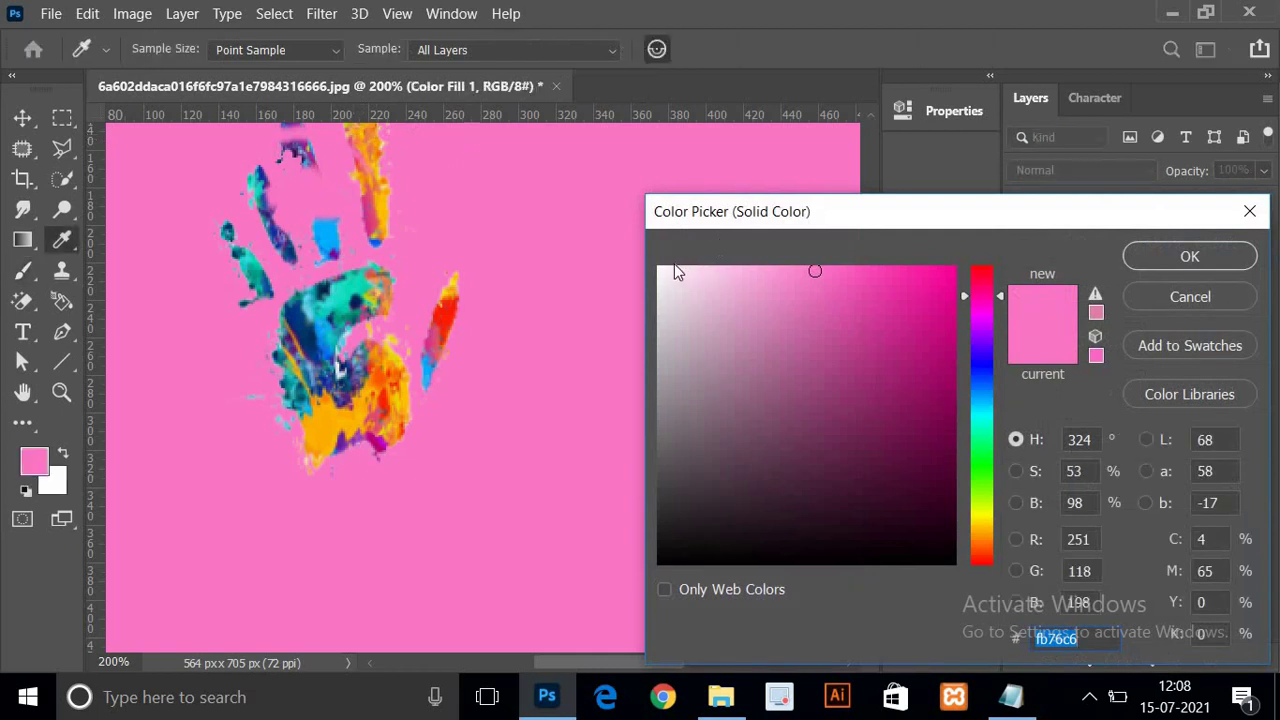
click(666, 277)
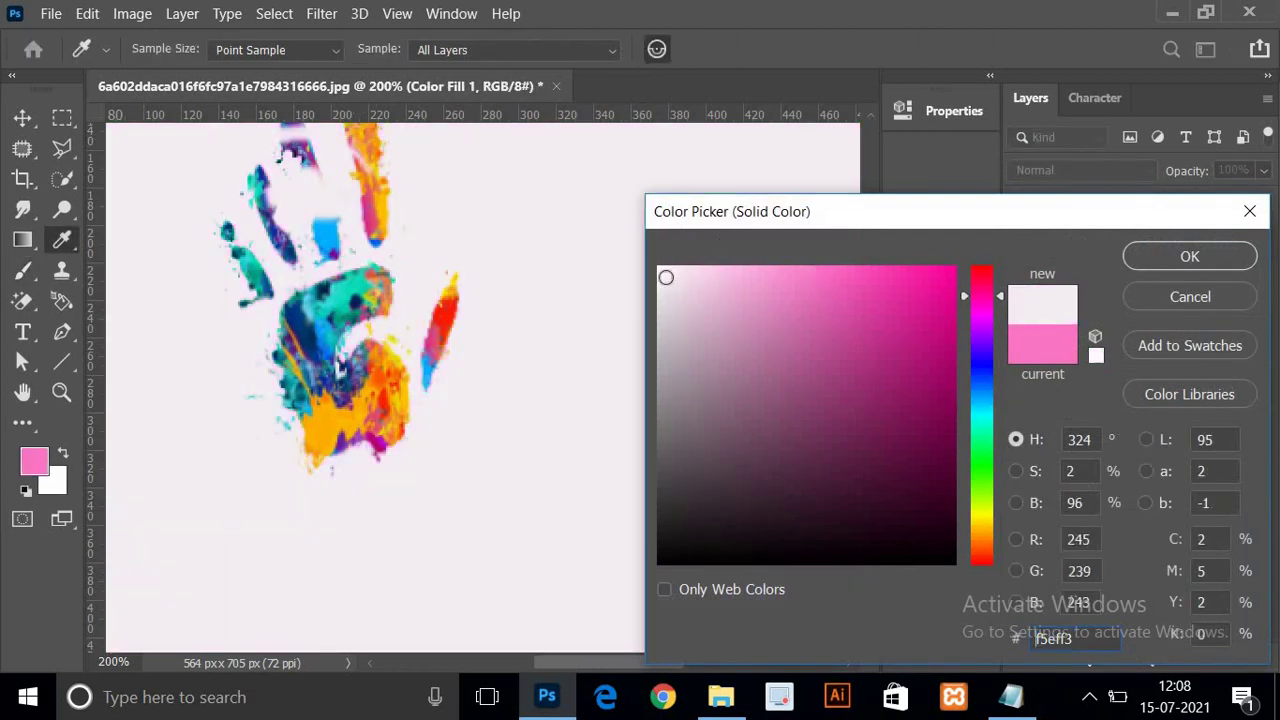
click(1150, 260)
click(1113, 293)
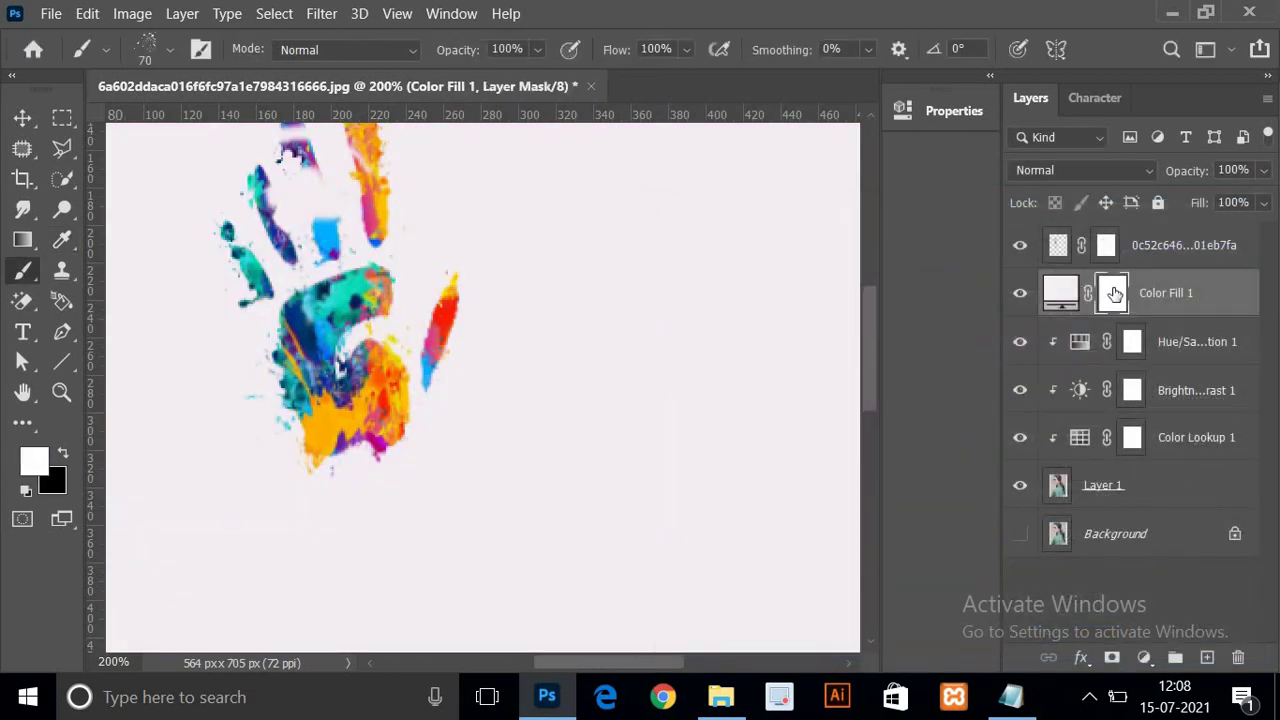
key(ctrl+i)
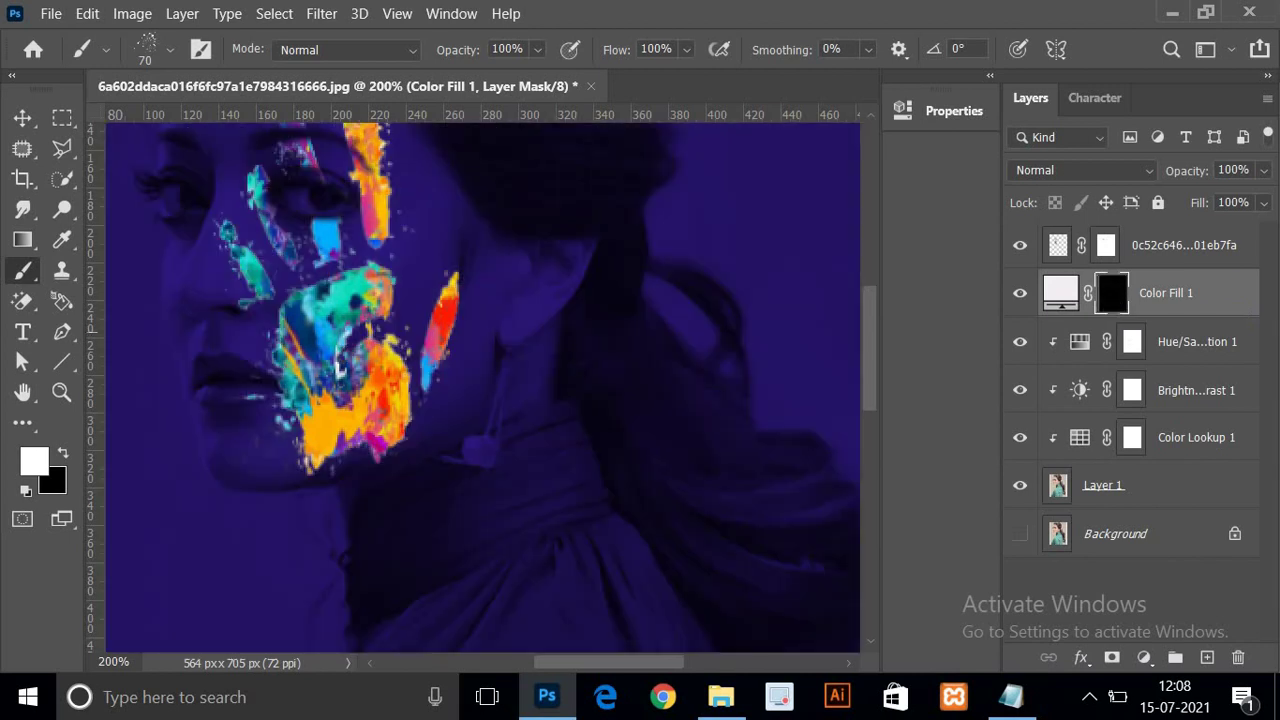
- Paint white splatter around the handprint and on the lower cheek
click(426, 264)
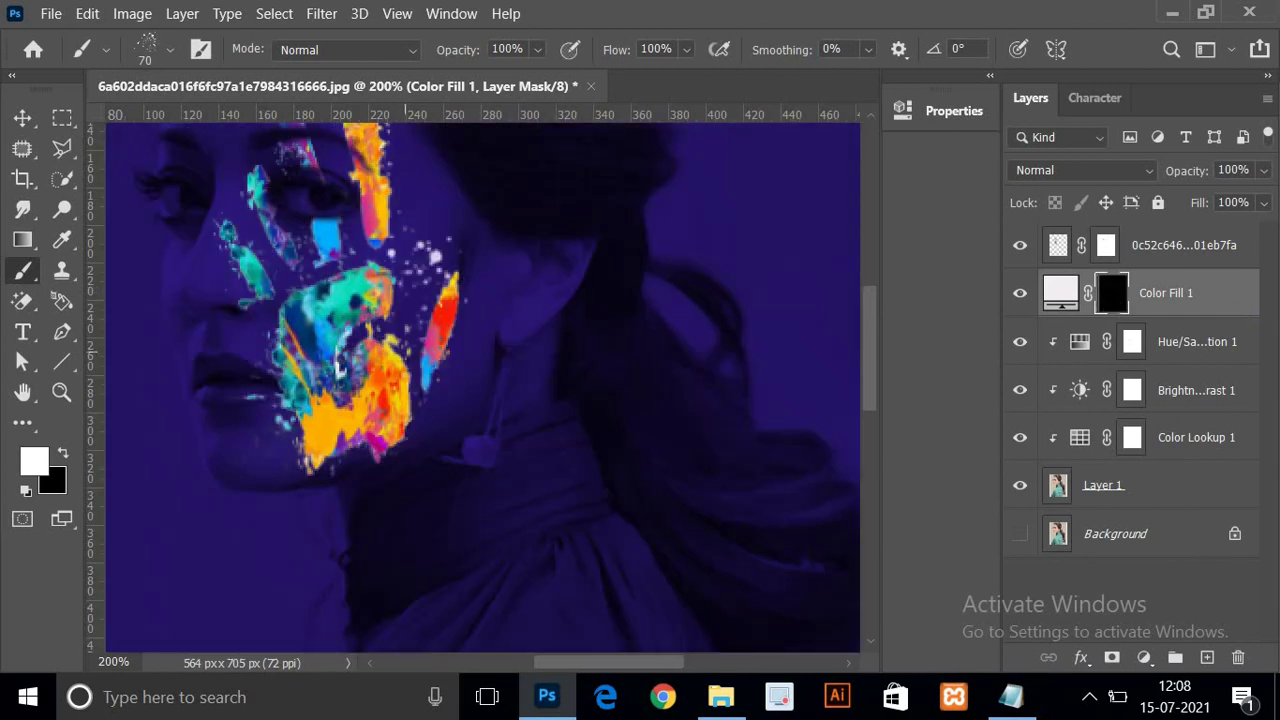
click(430, 368)
click(443, 405)
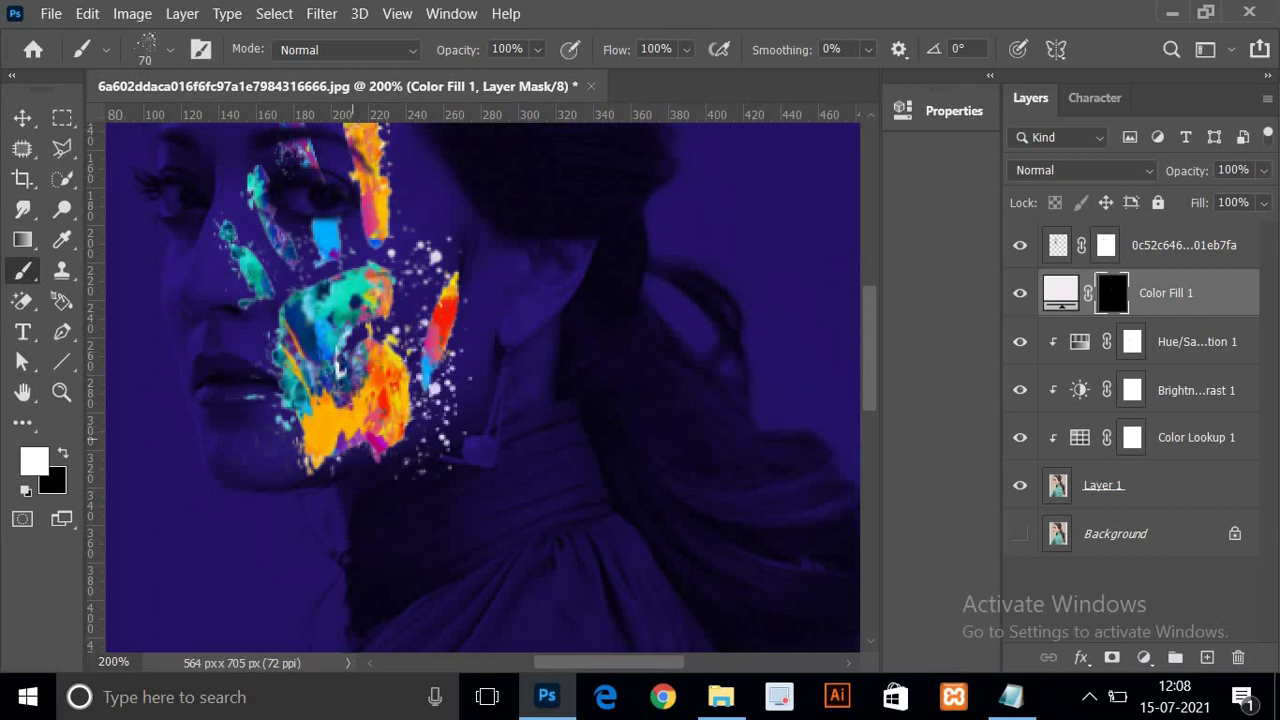
click(270, 430)
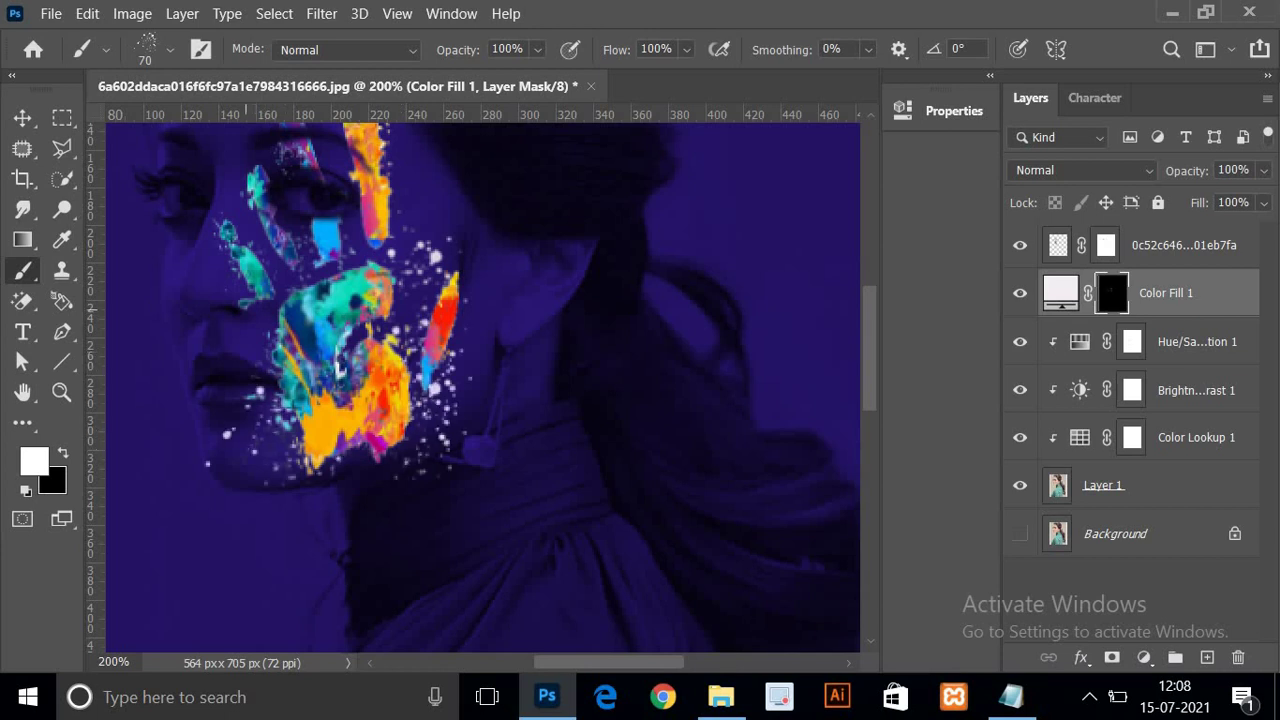
click(272, 275)
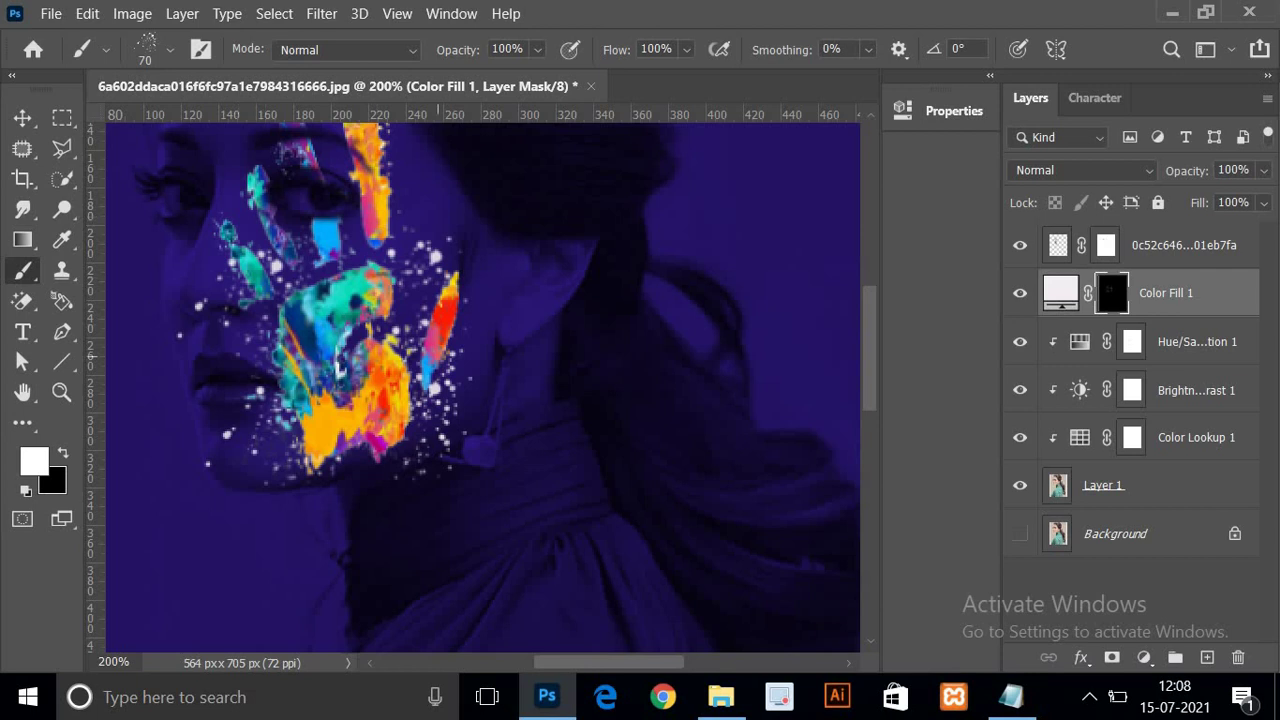
scroll(400, 300, down, 3)
scroll(390, 285, up, 1)
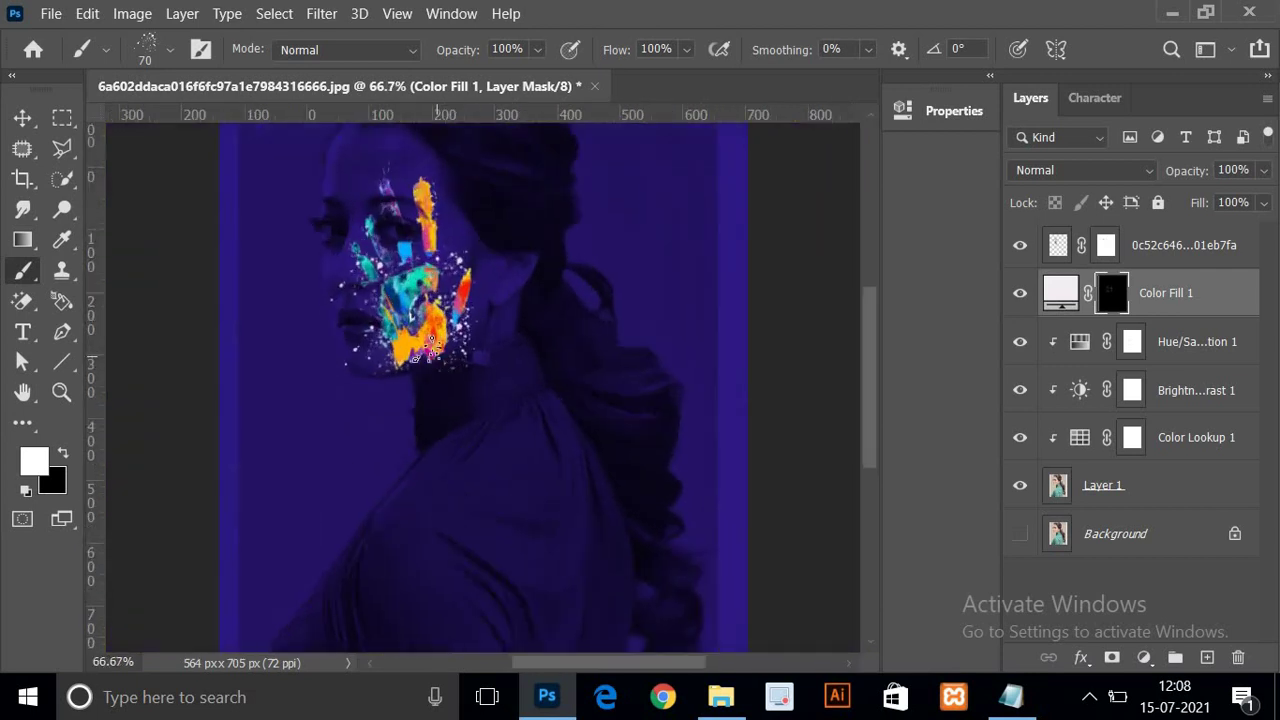
scroll(390, 285, up, 1)
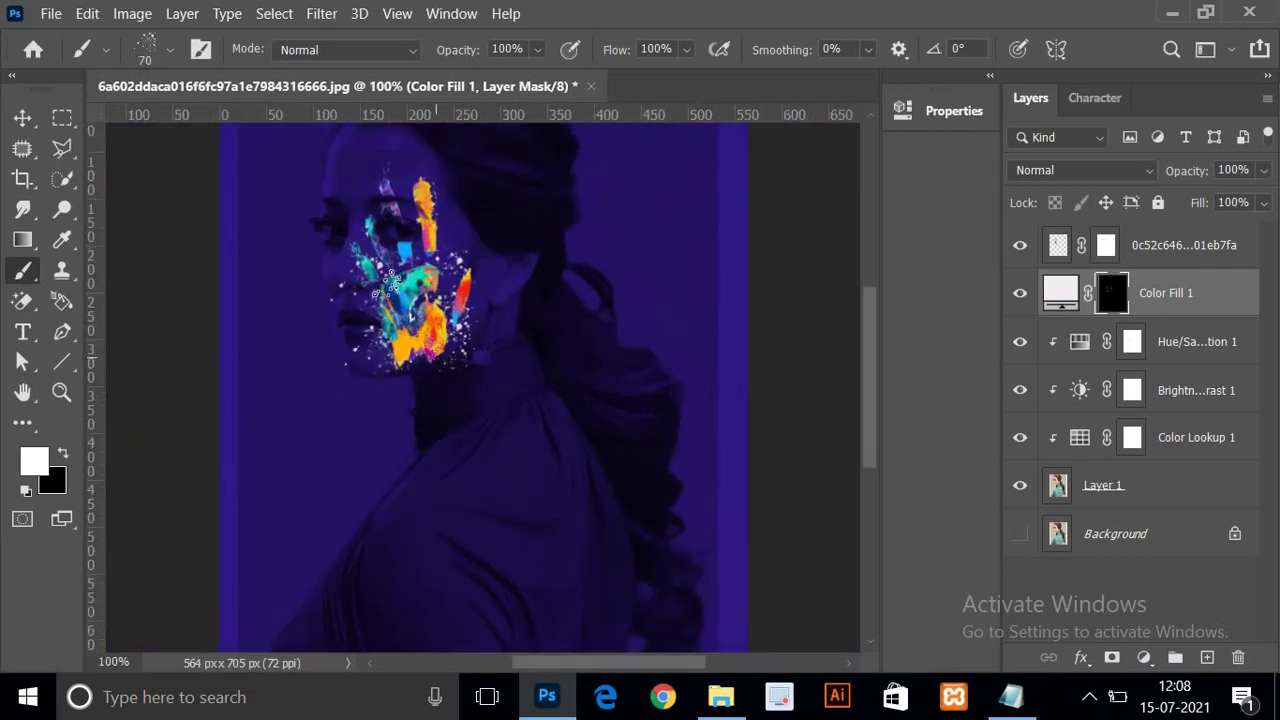
- Reveal splatter dots on the forehead and more paint across the cheek and chin
click(416, 208)
click(418, 200)
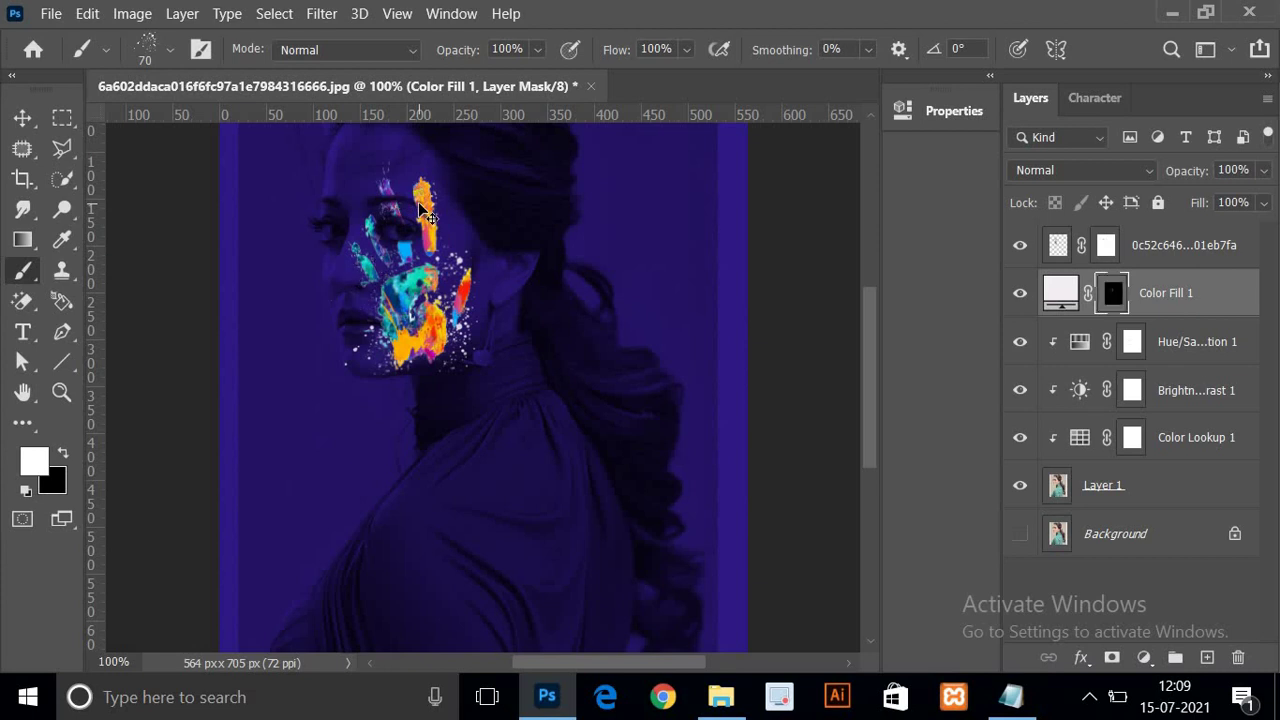
key(ctrl+z)
click(397, 165)
click(357, 162)
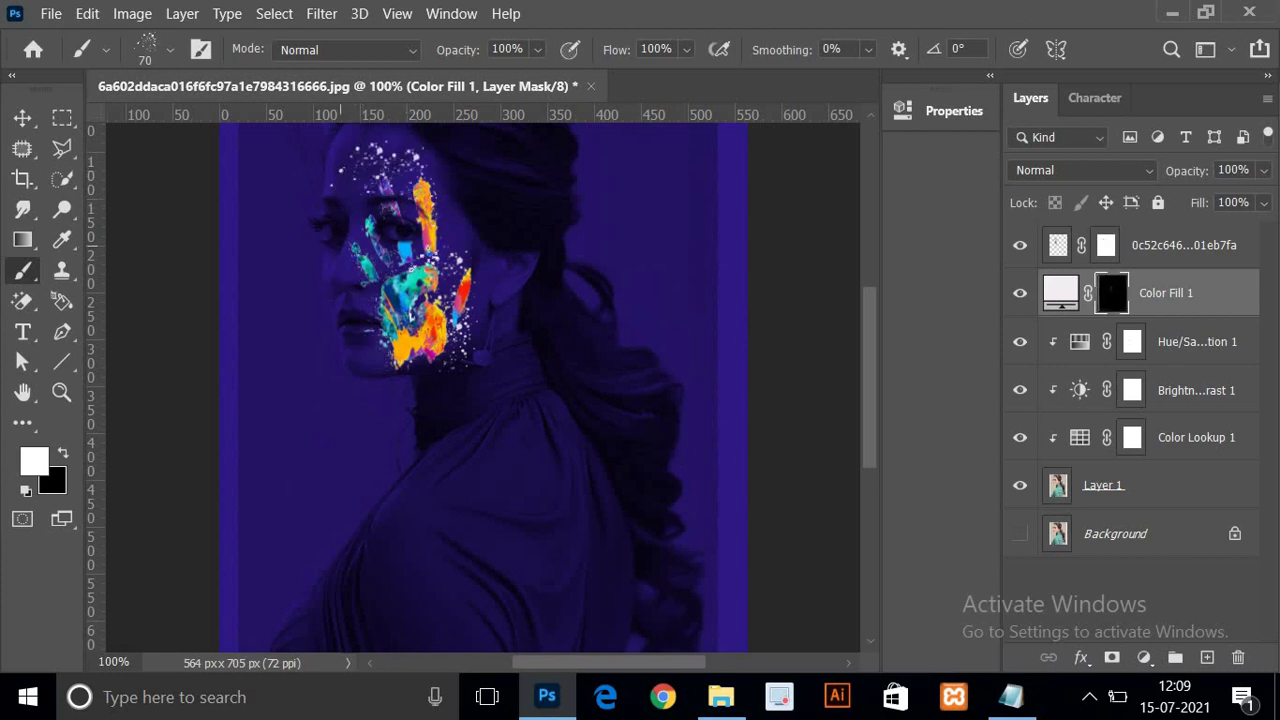
drag(396, 240, 366, 270)
drag(357, 250, 440, 234)
drag(412, 344, 385, 340)
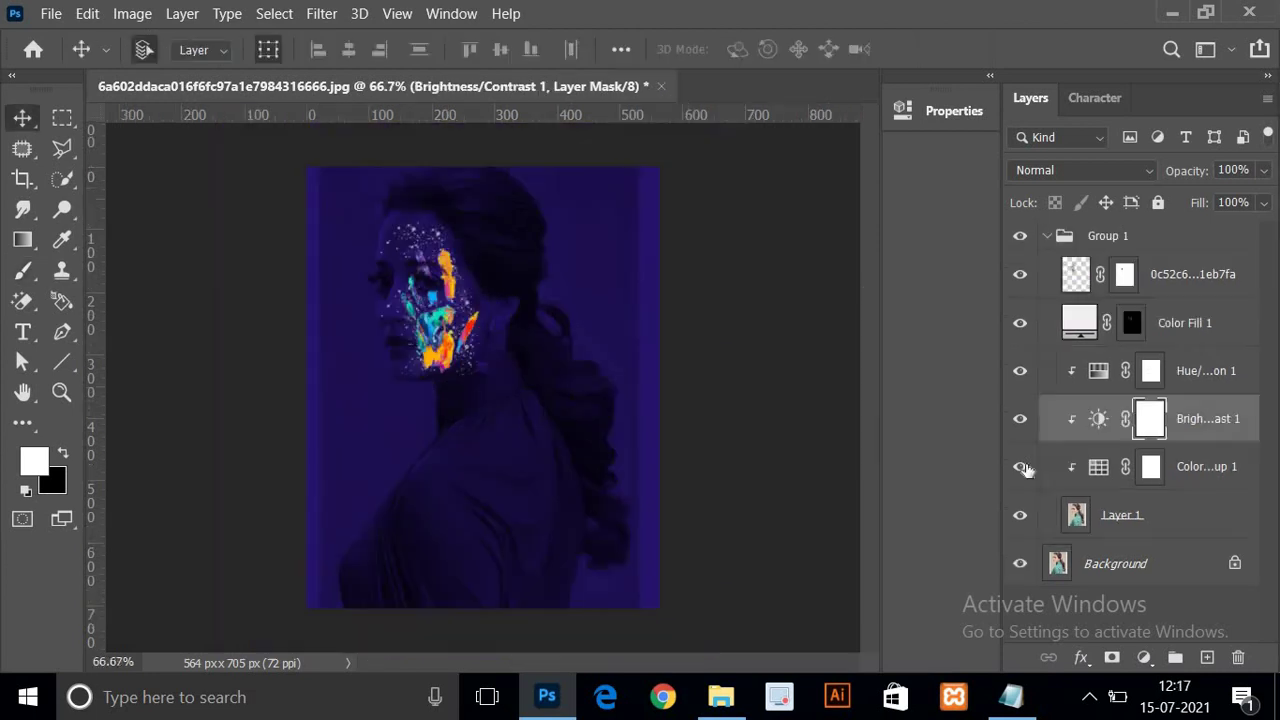
- Expand Group 1 and select the handprint through Color Lookup 1 layers
click(1046, 243)
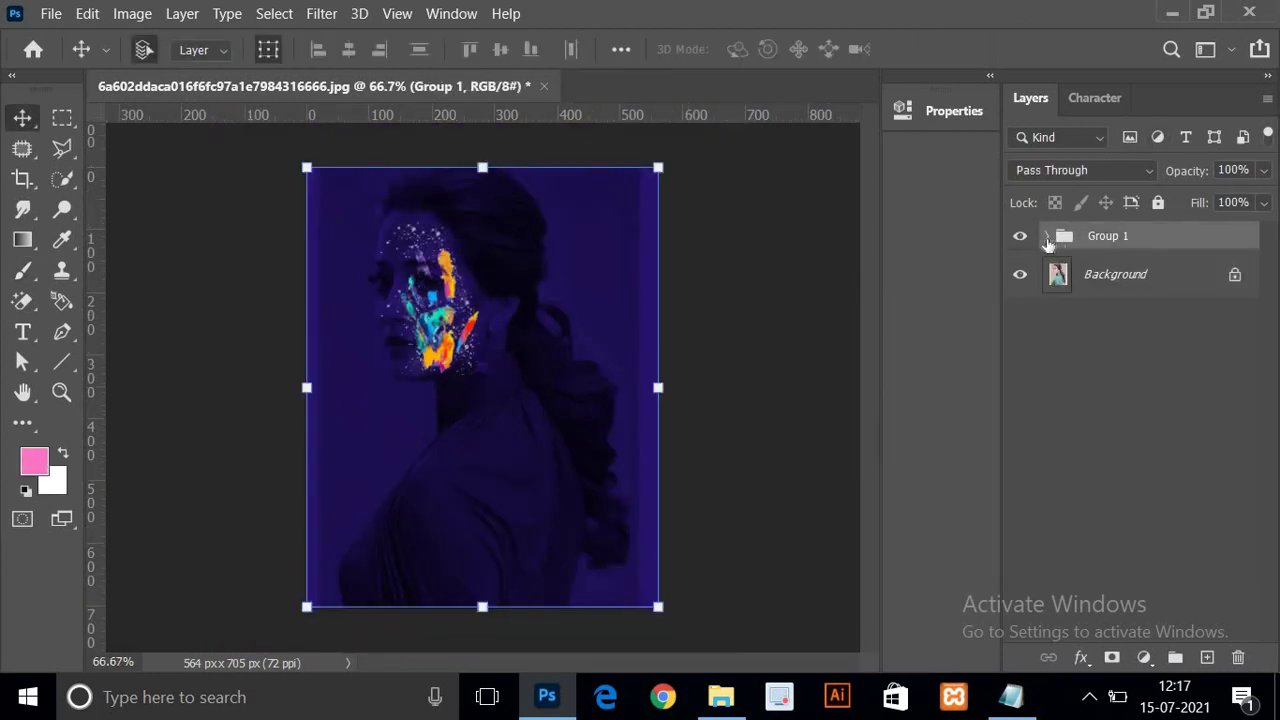
click(1046, 237)
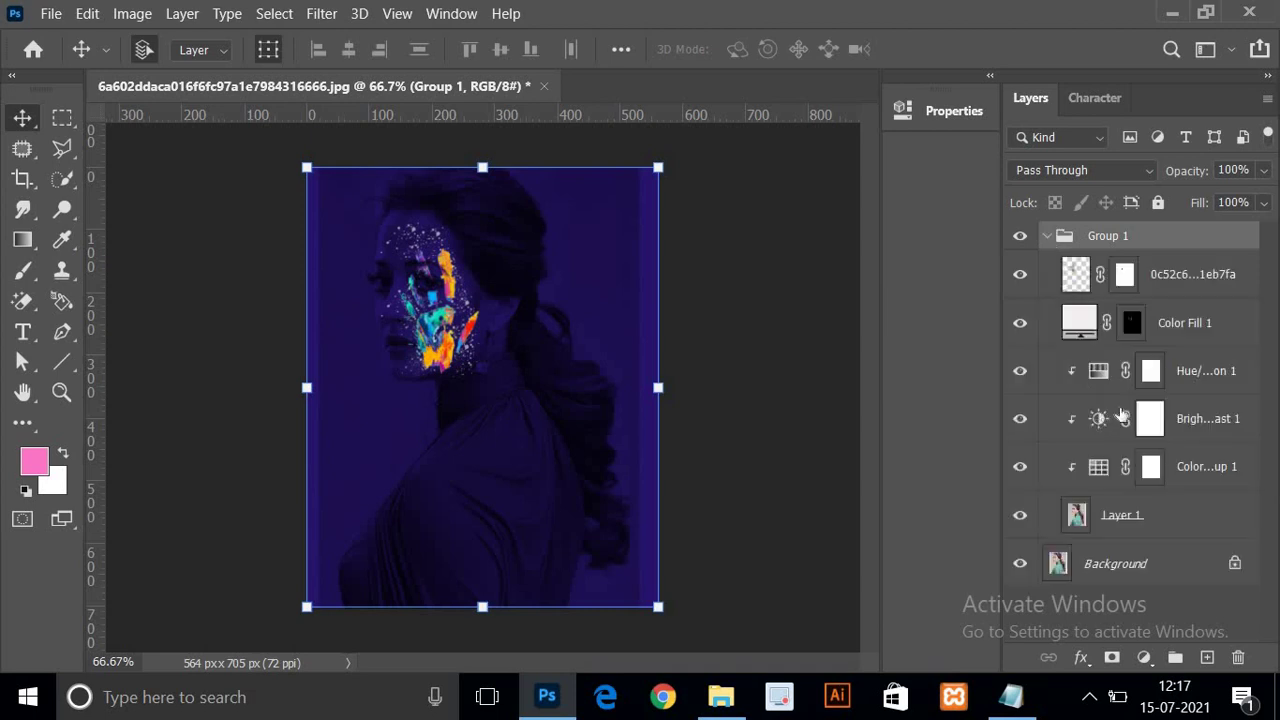
click(1180, 470)
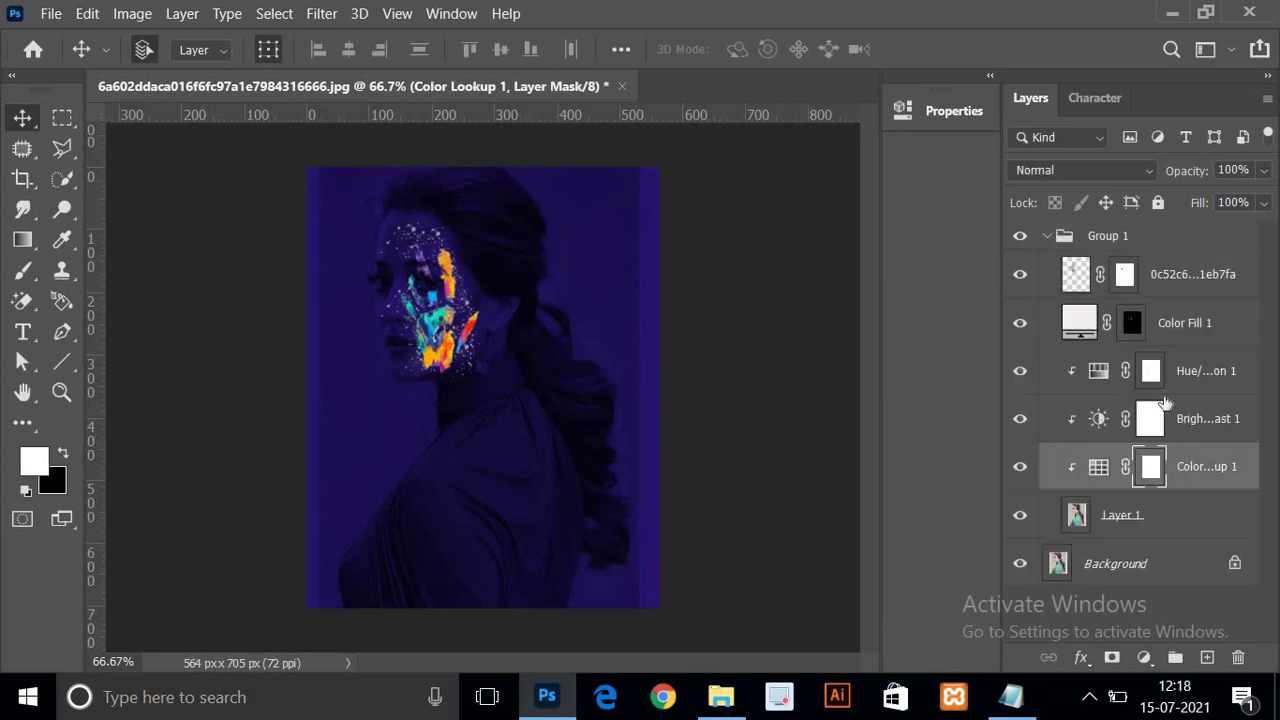
shift+click(1175, 287)
click(1022, 278)
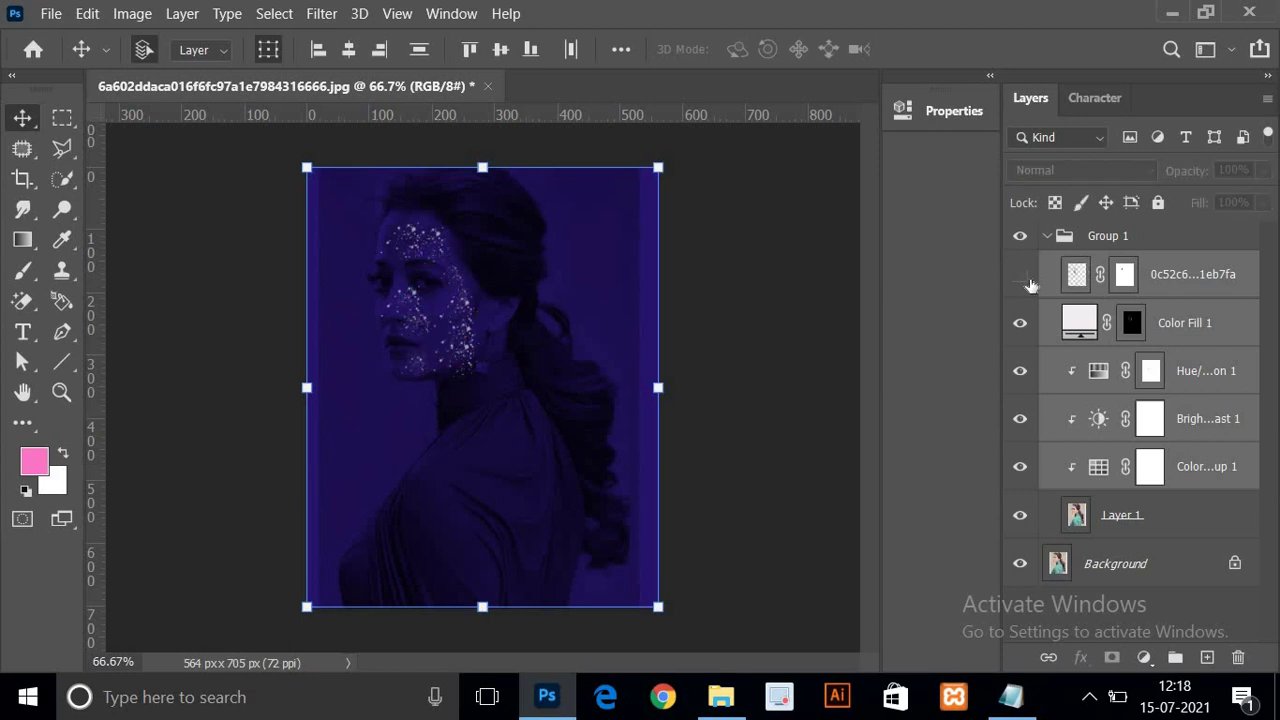
click(1022, 278)
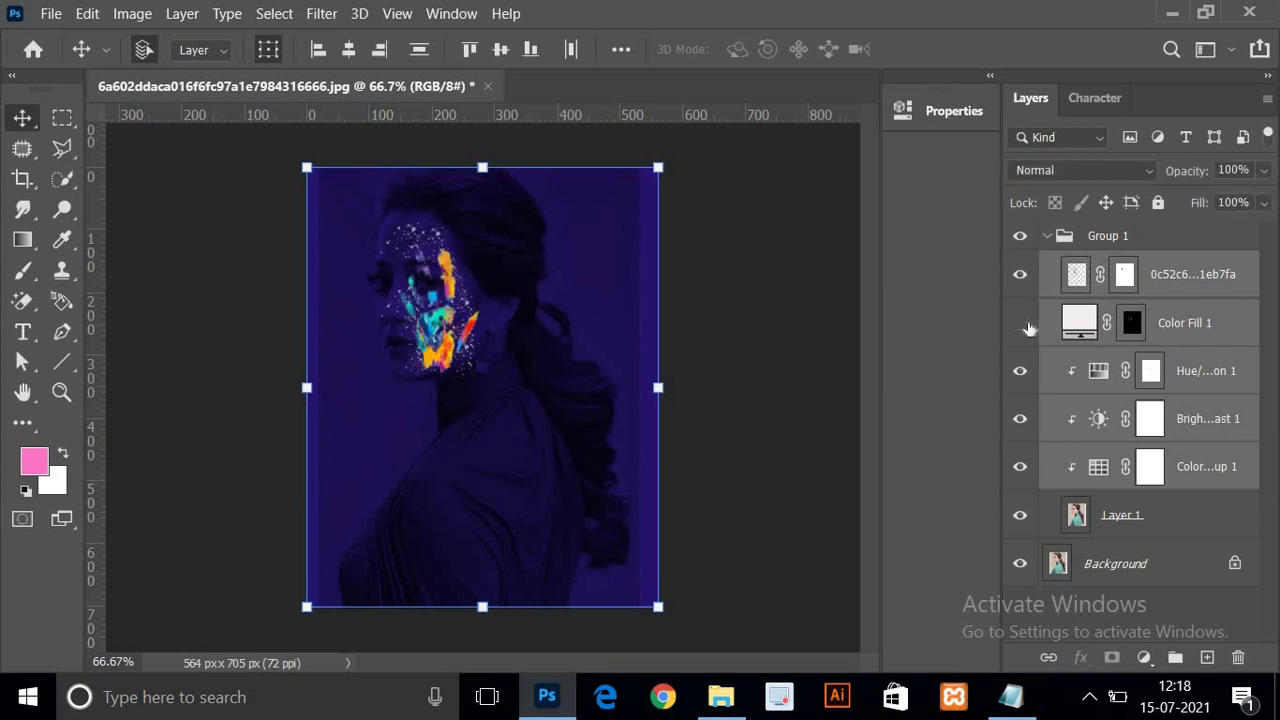
click(1020, 323)
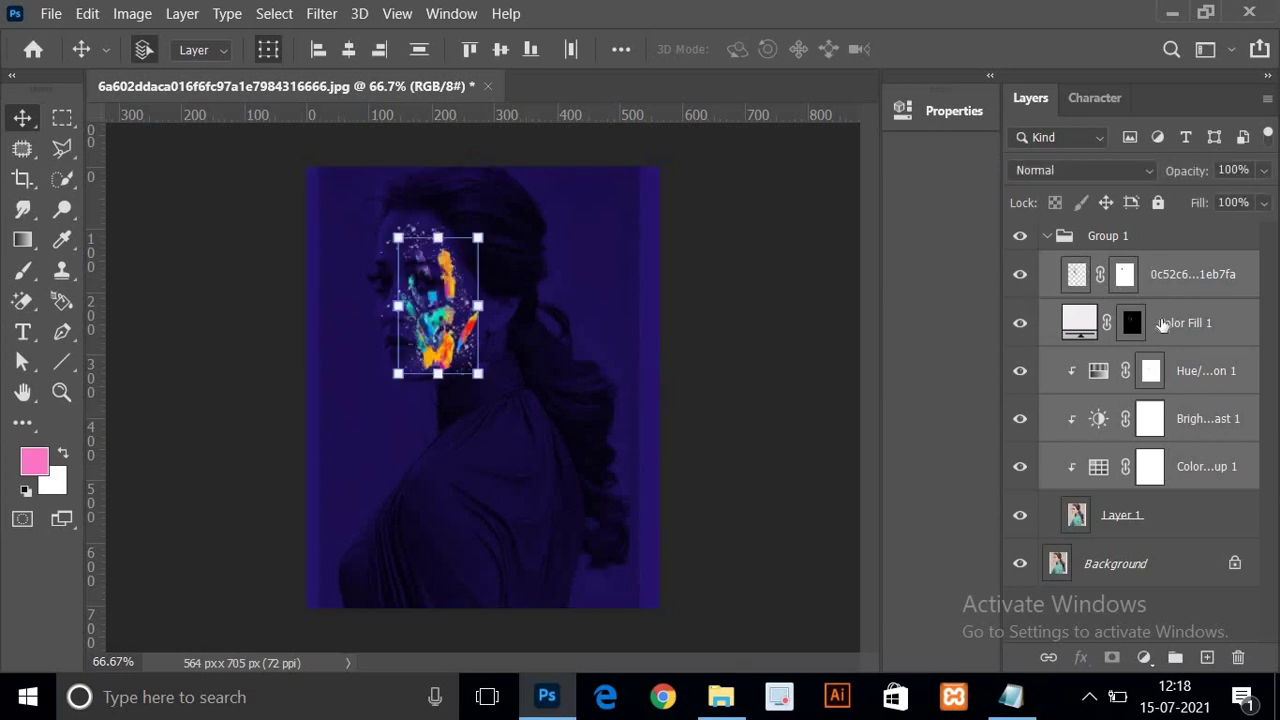
- Move Color Fill 1 above the handprint layer and compare its visibility
drag(1162, 323, 1160, 244)
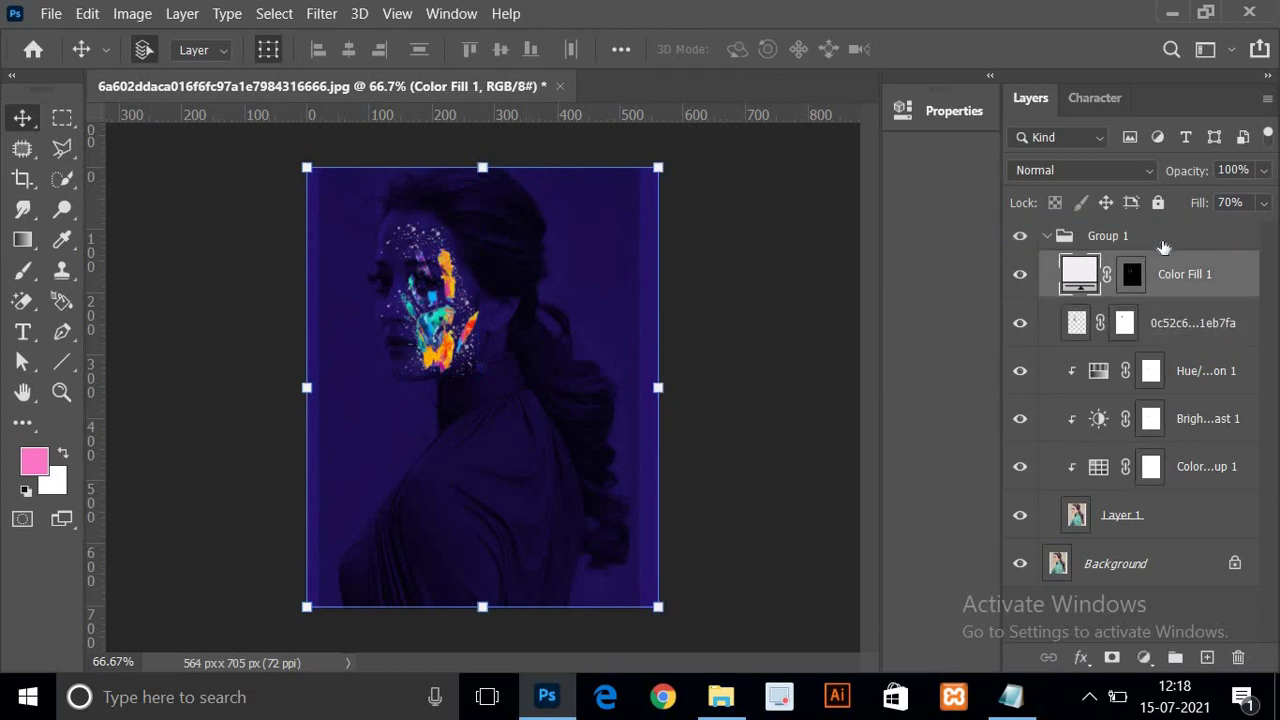
click(1020, 274)
click(1020, 274)
click(1020, 274)
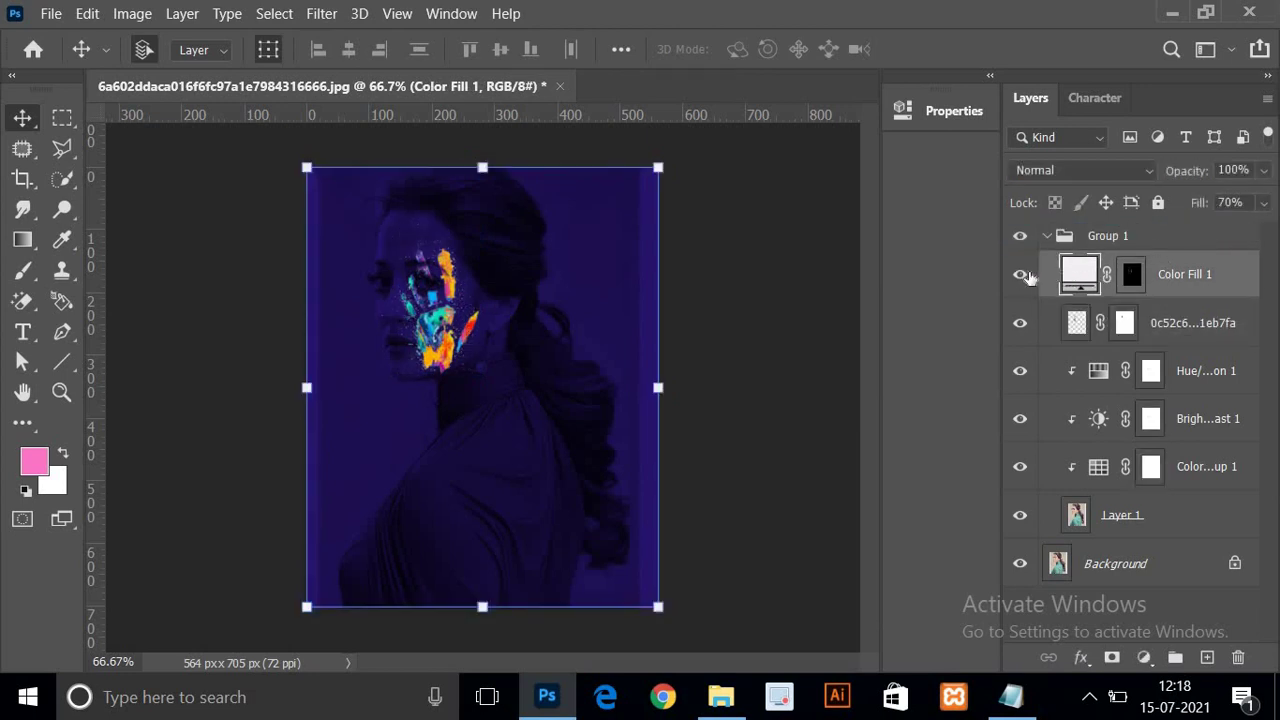
click(1020, 323)
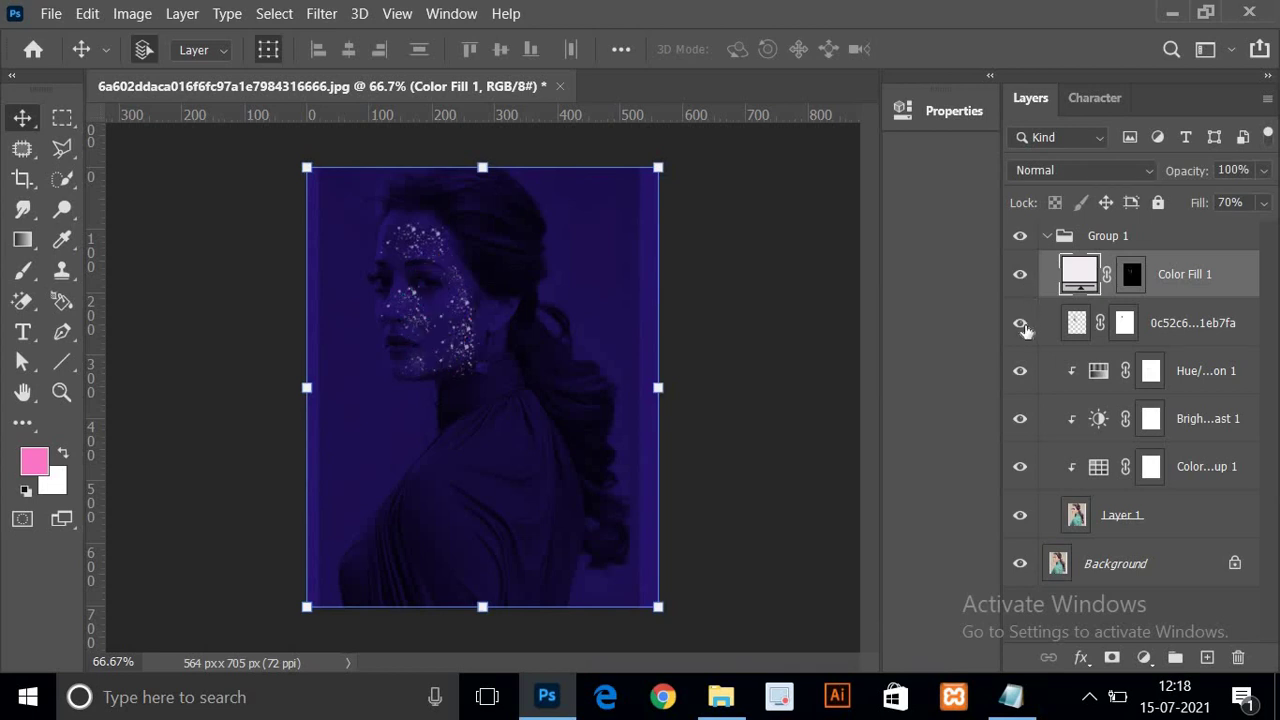
click(1021, 324)
- Toggle the Color Lookup 1 mask and reselect the handprint through Color Lookup 1 layers
click(1150, 344)
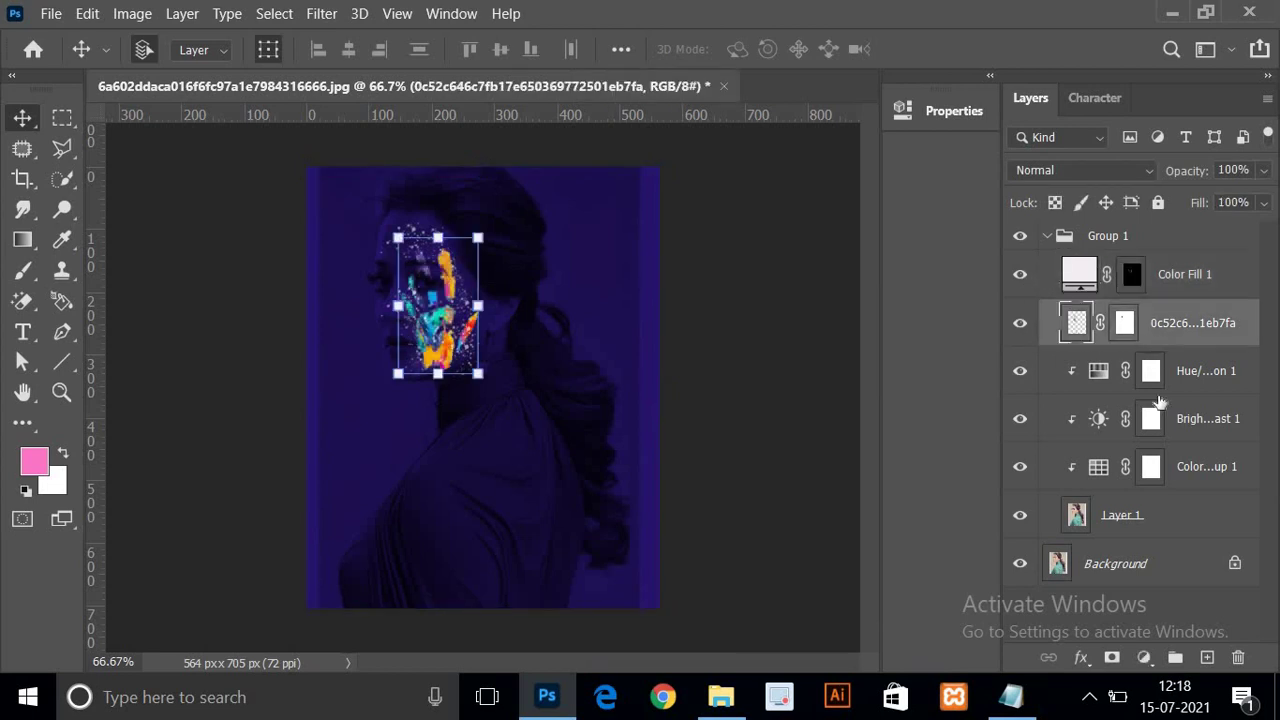
shift+click(1155, 466)
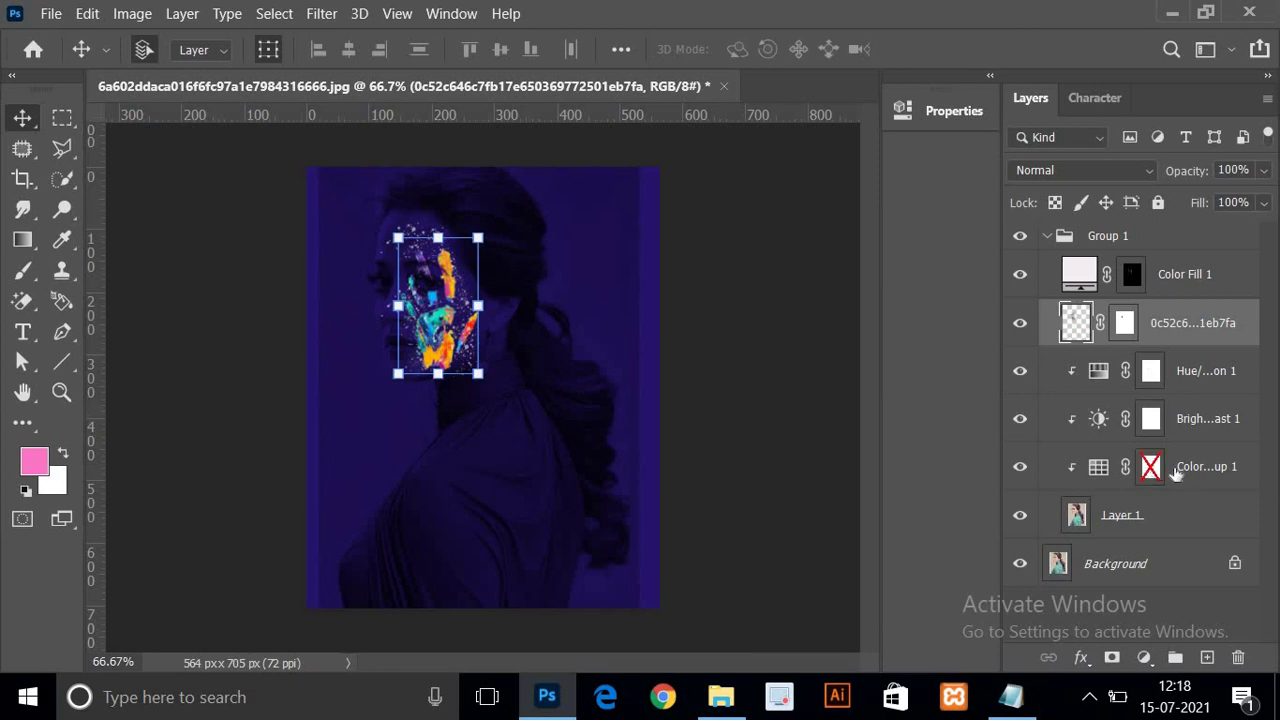
shift+click(1152, 468)
shift+click(1183, 470)
- Group the handprint and its adjustment layers into Group 2 with a layer mask
key(ctrl+g)
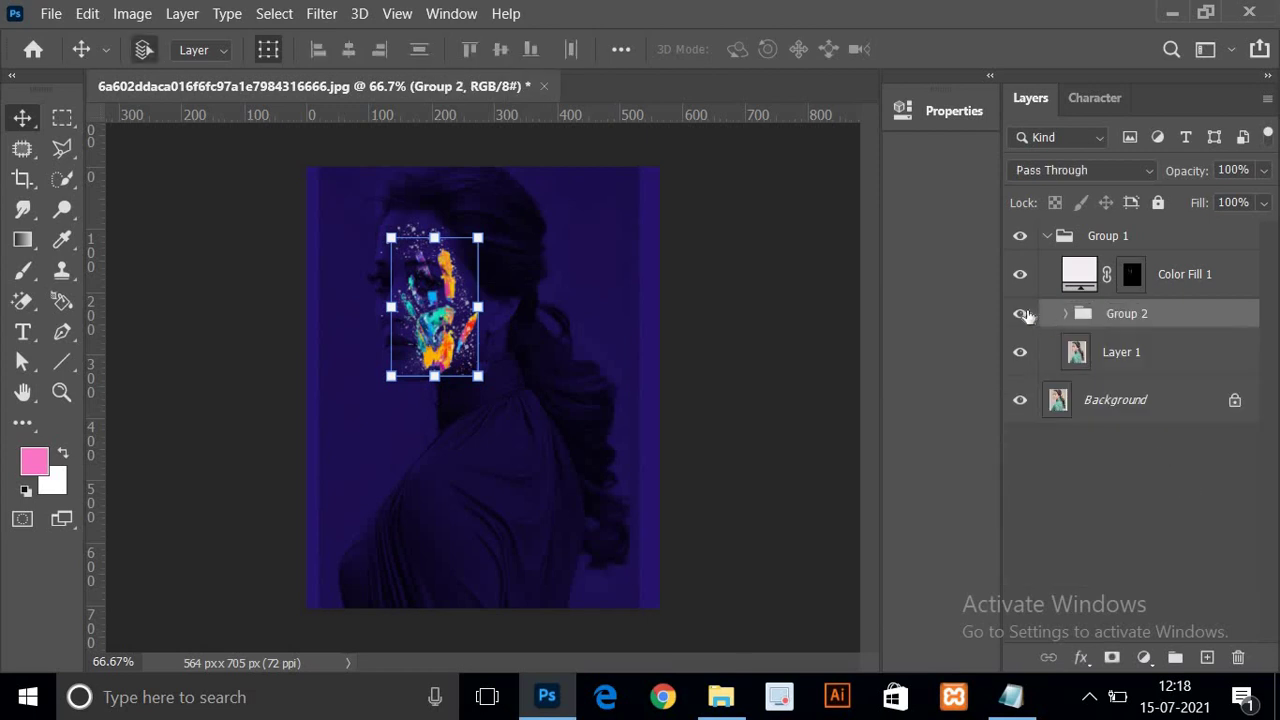
click(1020, 314)
click(1020, 314)
click(1112, 660)
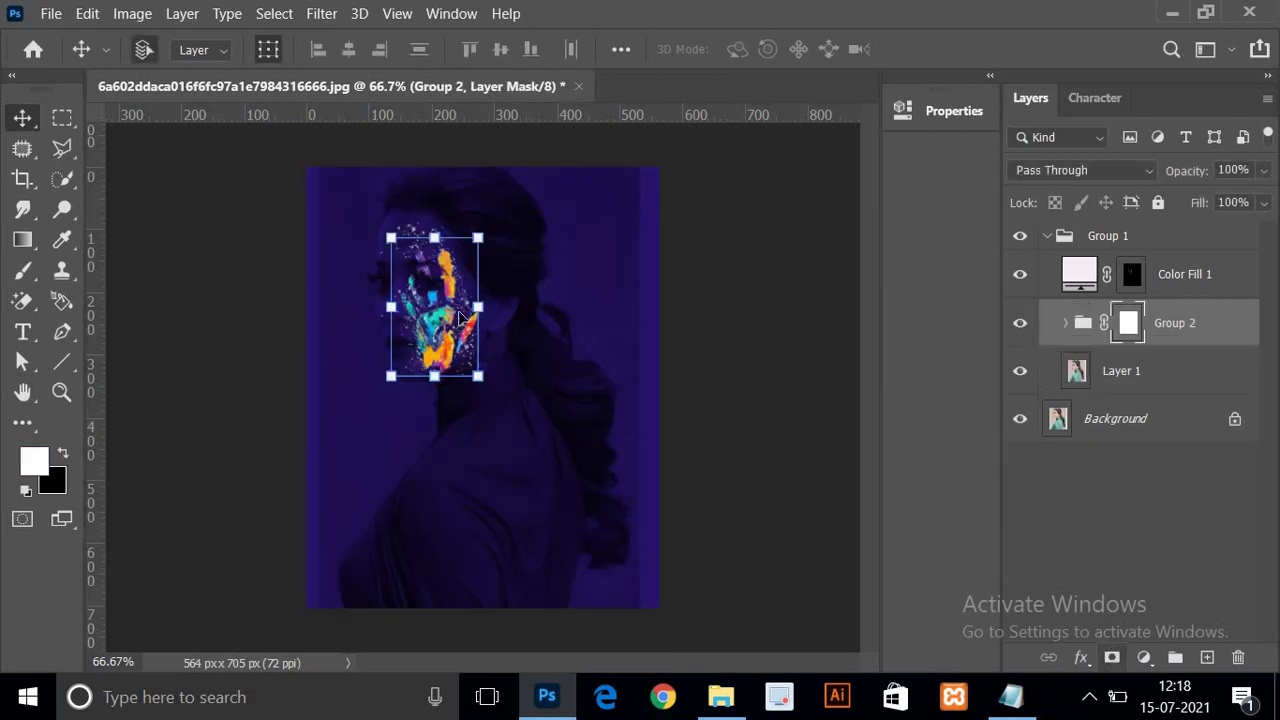
- Set up the Brush tool with the Soft Round preset and a lowered flow
click(25, 271)
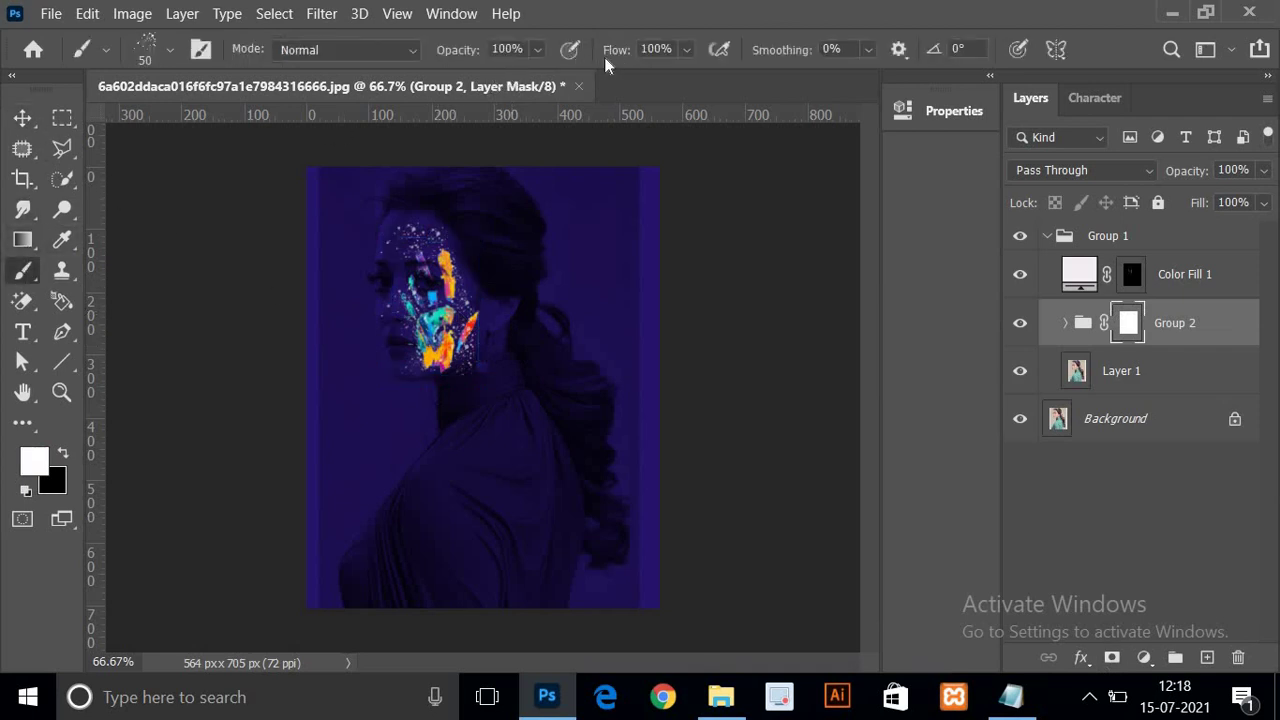
drag(610, 52, 466, 78)
click(195, 49)
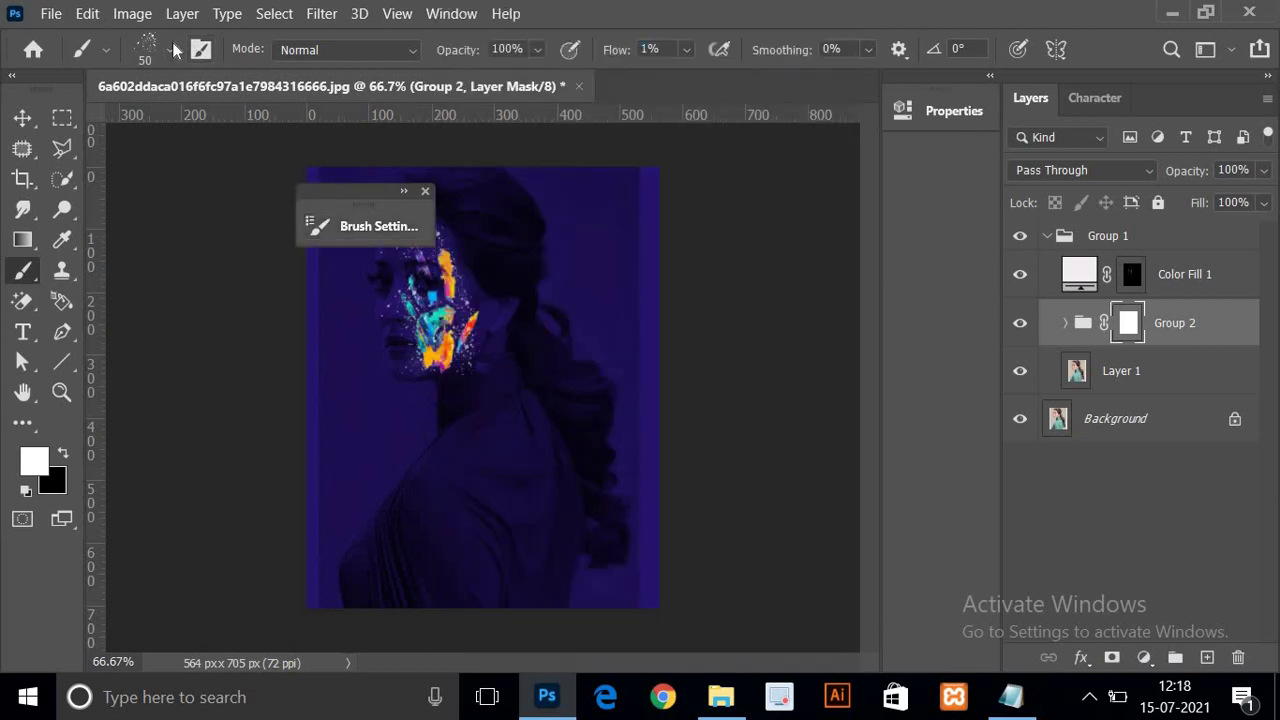
click(169, 50)
click(150, 312)
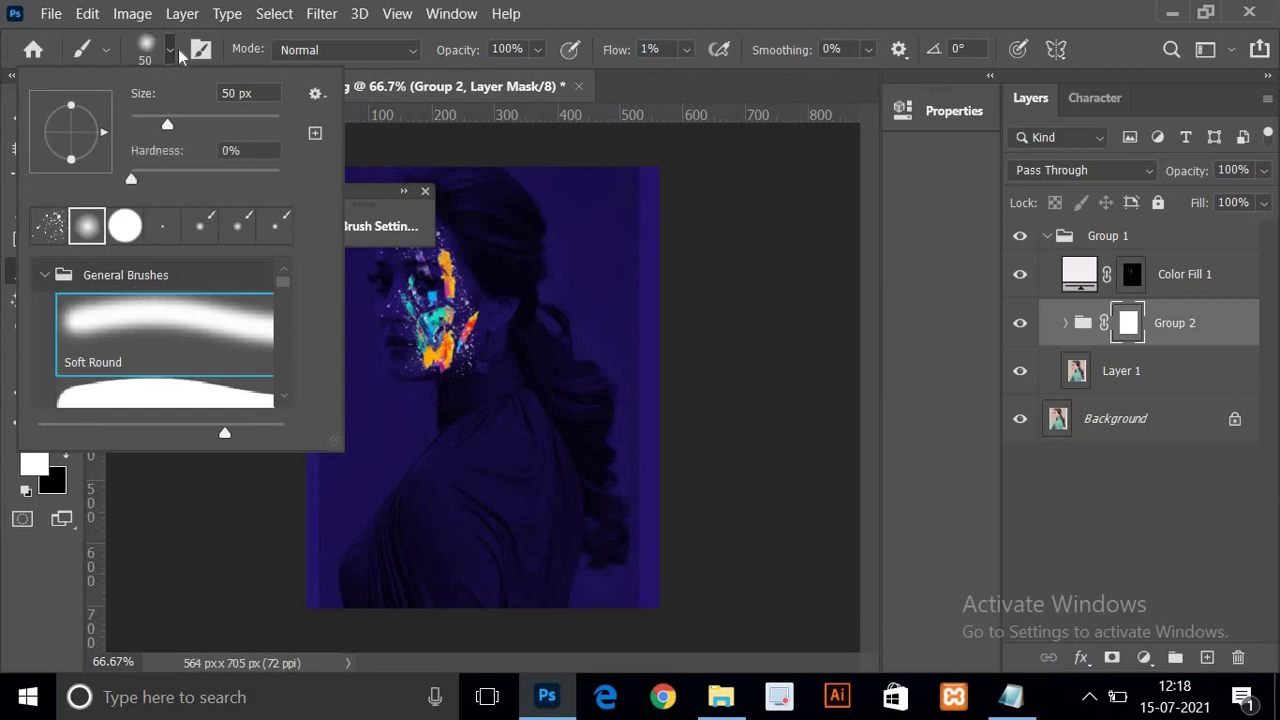
click(172, 50)
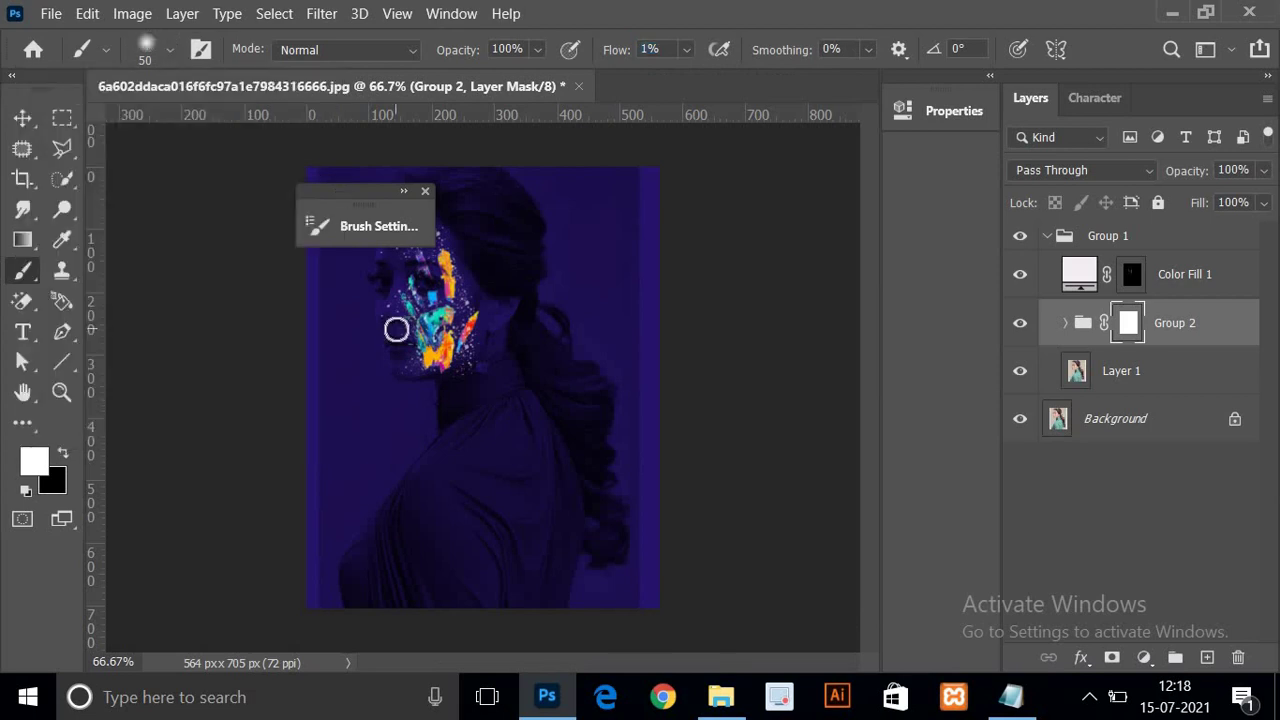
- Try black mask strokes with a 125 px brush at 10% and 3% flow, undoing them
key(bracketright)
key(bracketright)
key(bracketright)
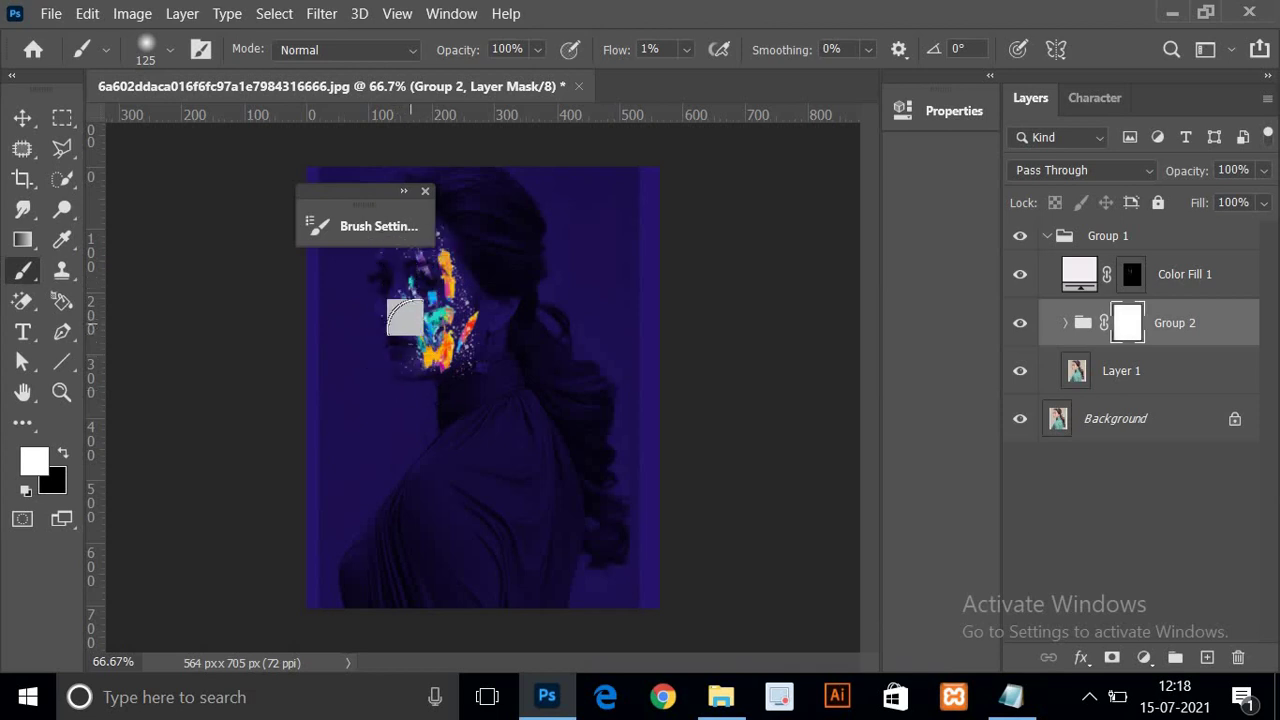
drag(628, 52, 652, 52)
key(x)
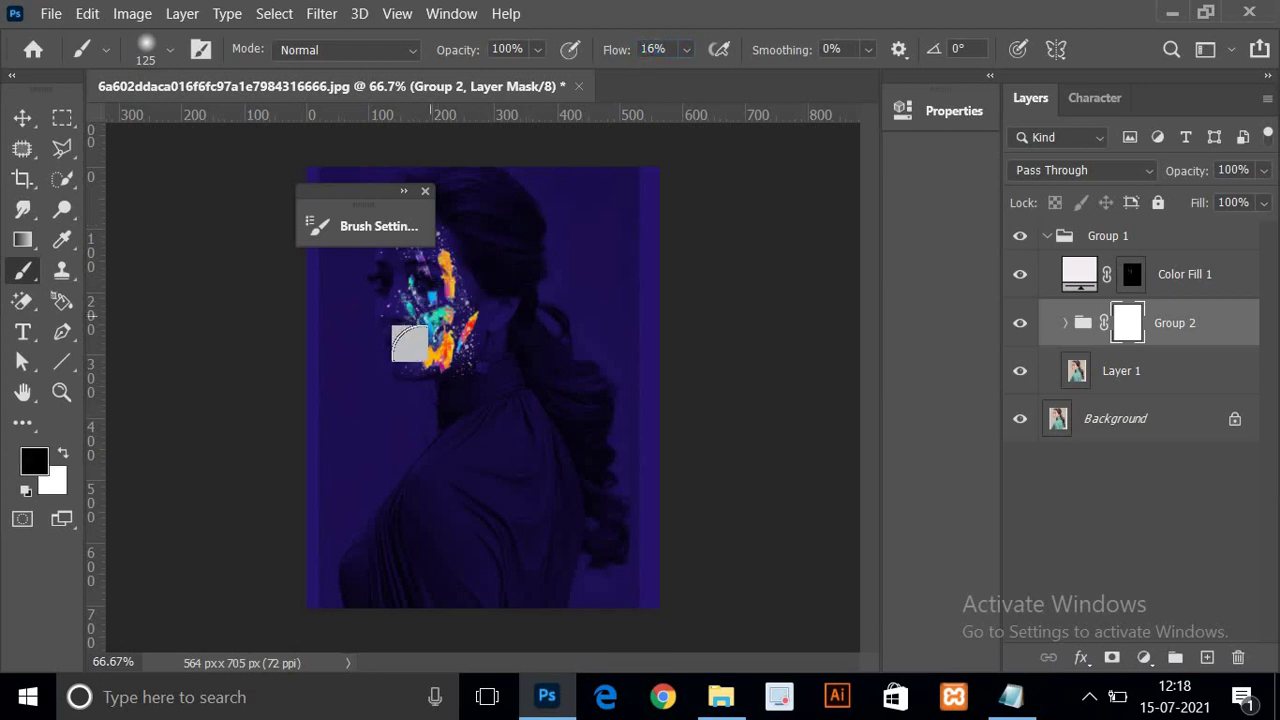
mouse_move(410, 343)
mouse_down()
mouse_move(410, 292)
mouse_move(403, 315)
mouse_move(440, 270)
mouse_move(421, 254)
mouse_move(428, 329)
mouse_move(443, 300)
mouse_move(450, 338)
mouse_up()
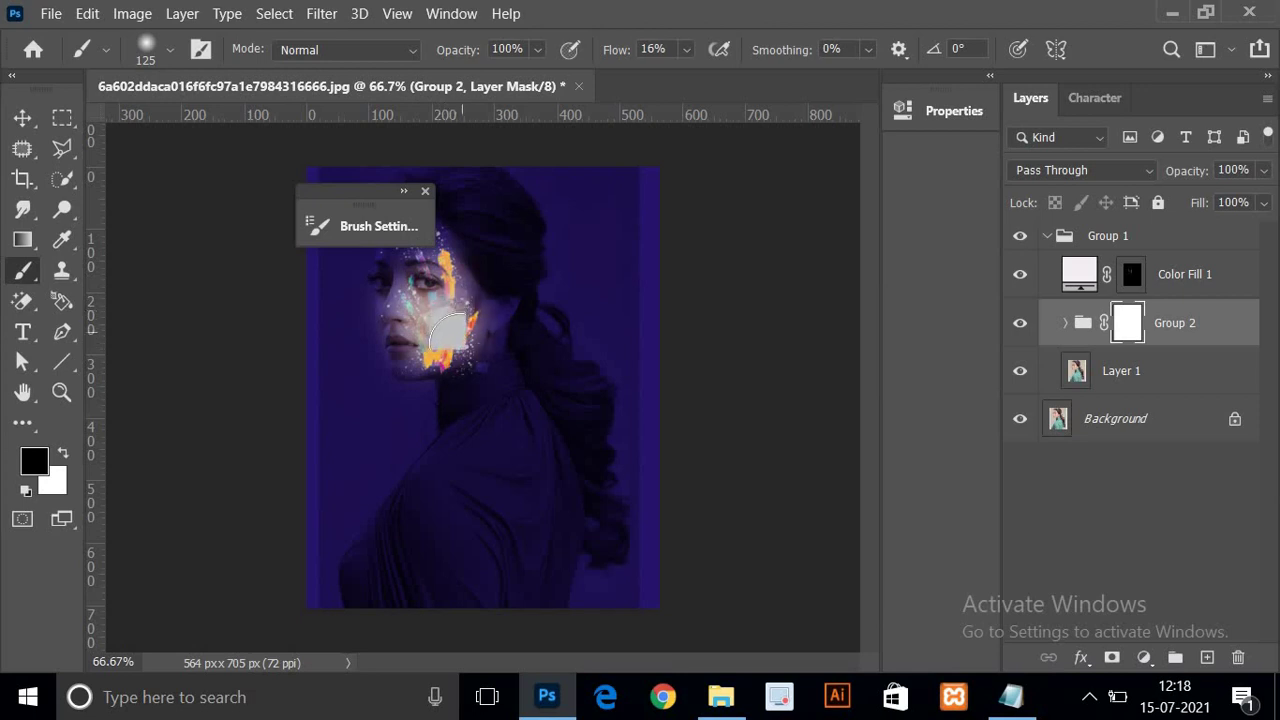
key(ctrl+BackSpace)
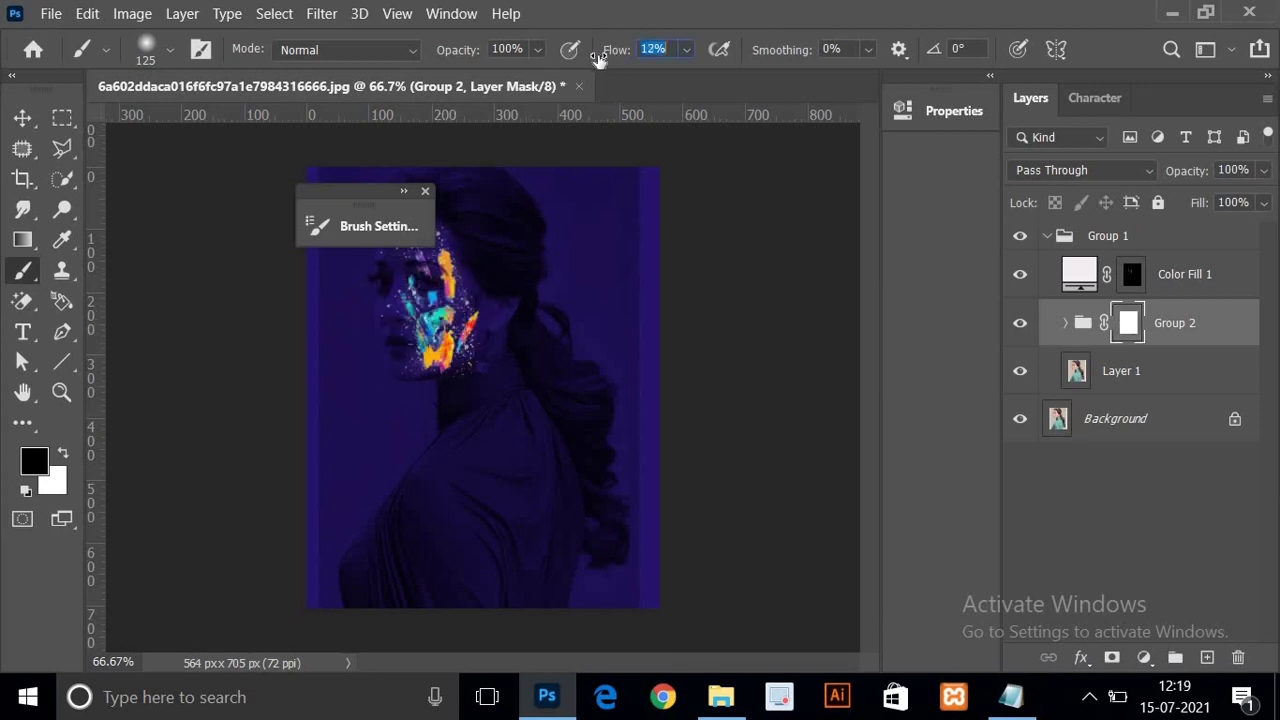
drag(610, 58, 588, 60)
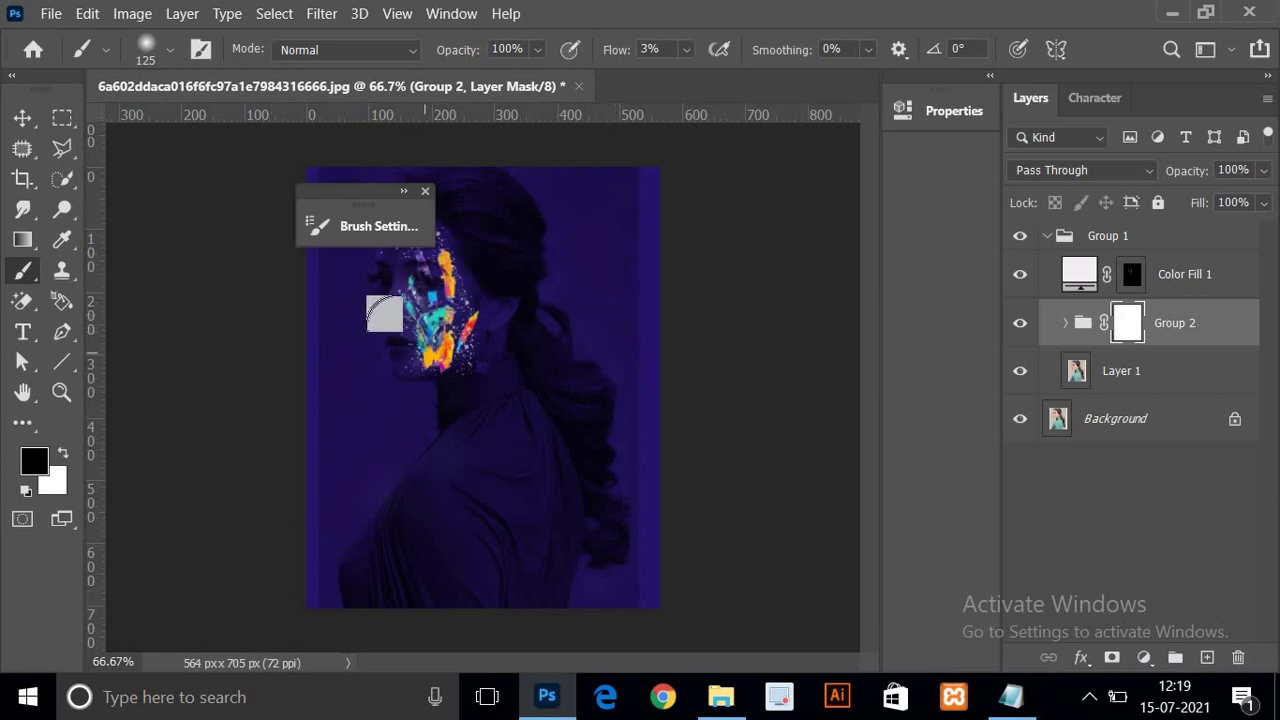
mouse_move(387, 322)
mouse_down()
mouse_move(374, 286)
mouse_move(400, 350)
mouse_up()
key(ctrl+z)
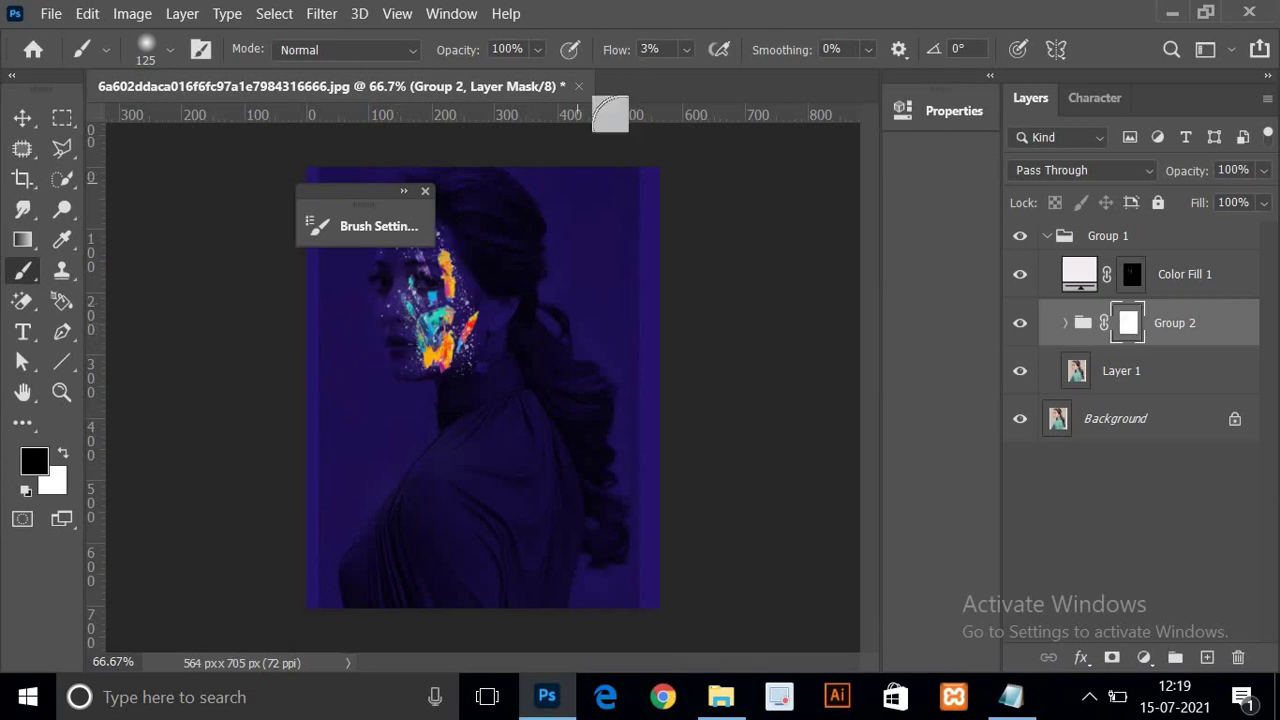
- At 1% flow, softly brighten the cheek, eye, face and forehead, then zoom to 200%
drag(620, 55, 598, 62)
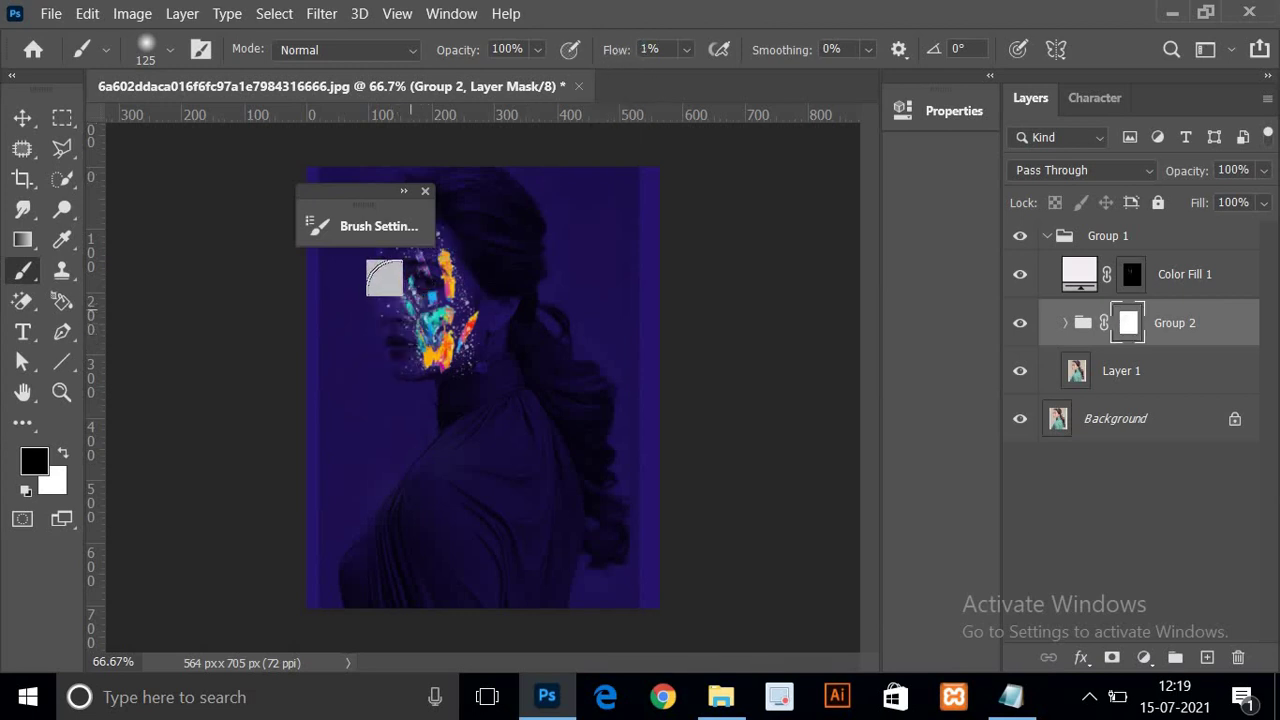
mouse_move(384, 292)
mouse_down()
mouse_move(386, 337)
mouse_move(427, 234)
mouse_move(443, 329)
mouse_move(443, 263)
mouse_move(391, 303)
mouse_move(420, 366)
mouse_move(410, 338)
mouse_up()
mouse_move(398, 264)
mouse_down()
mouse_move(422, 341)
mouse_move(412, 240)
mouse_up()
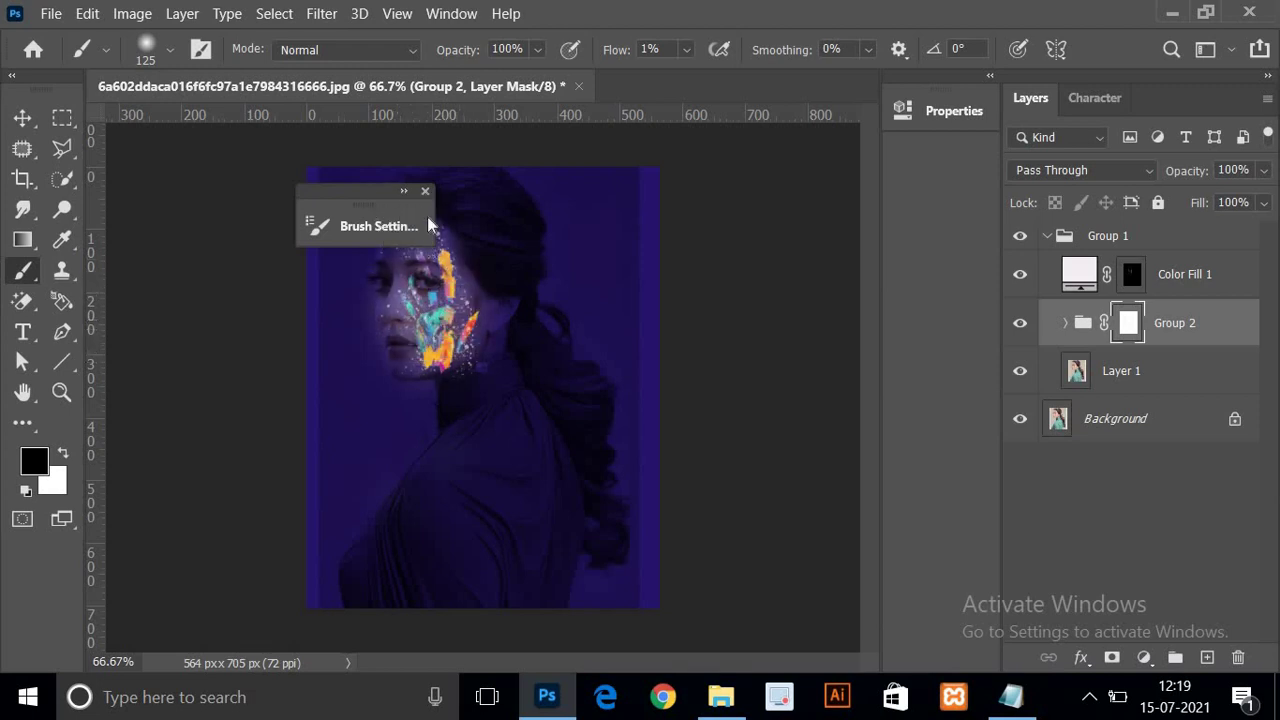
click(425, 190)
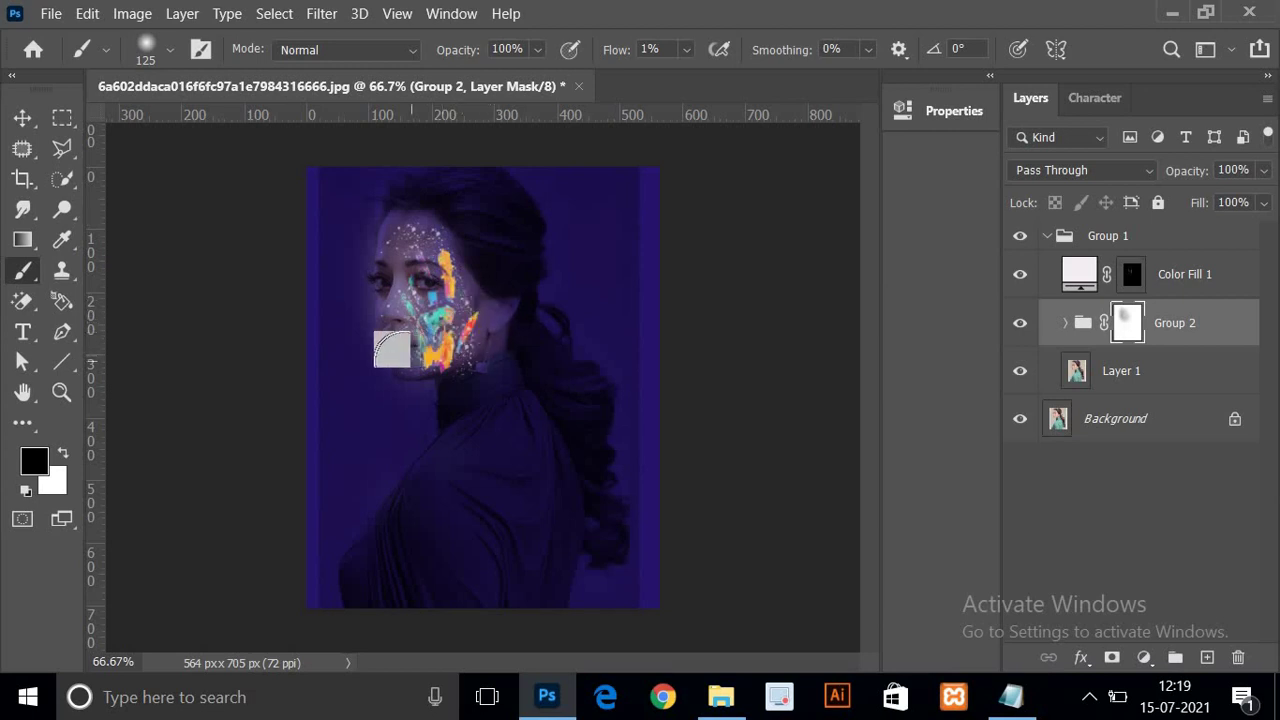
drag(398, 340, 379, 263)
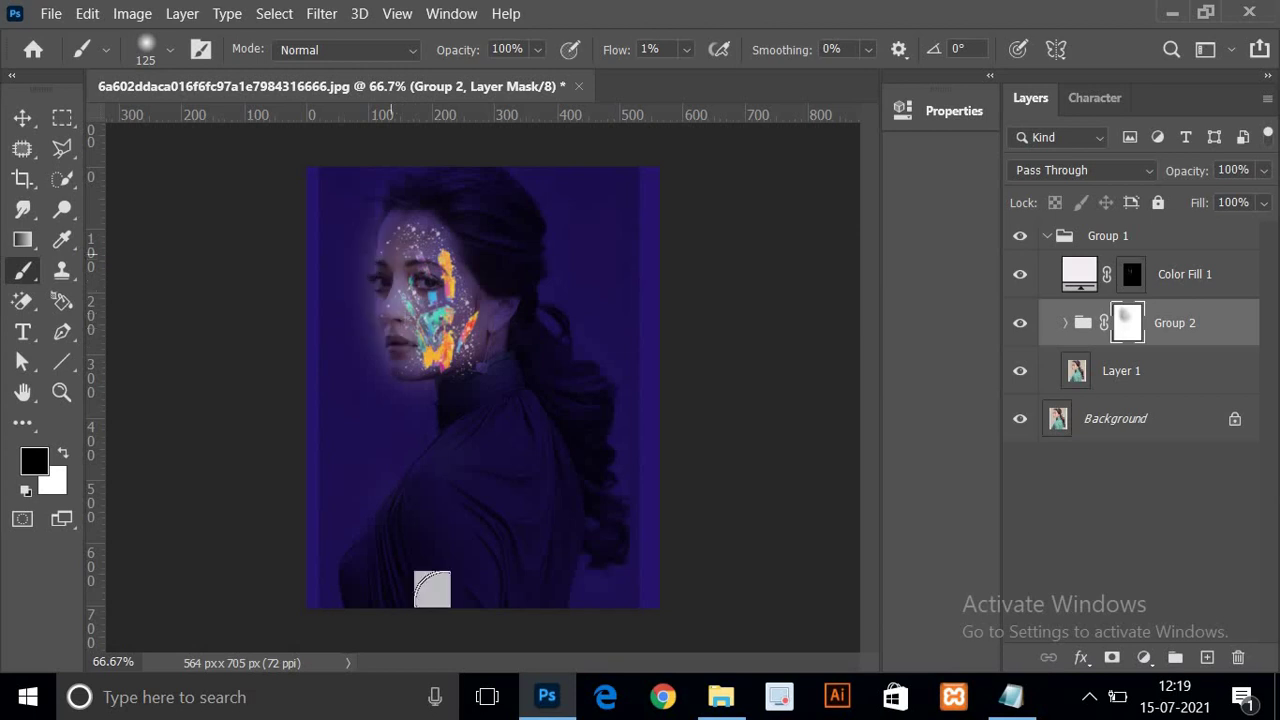
key(ctrl+plus)
key(ctrl+plus)
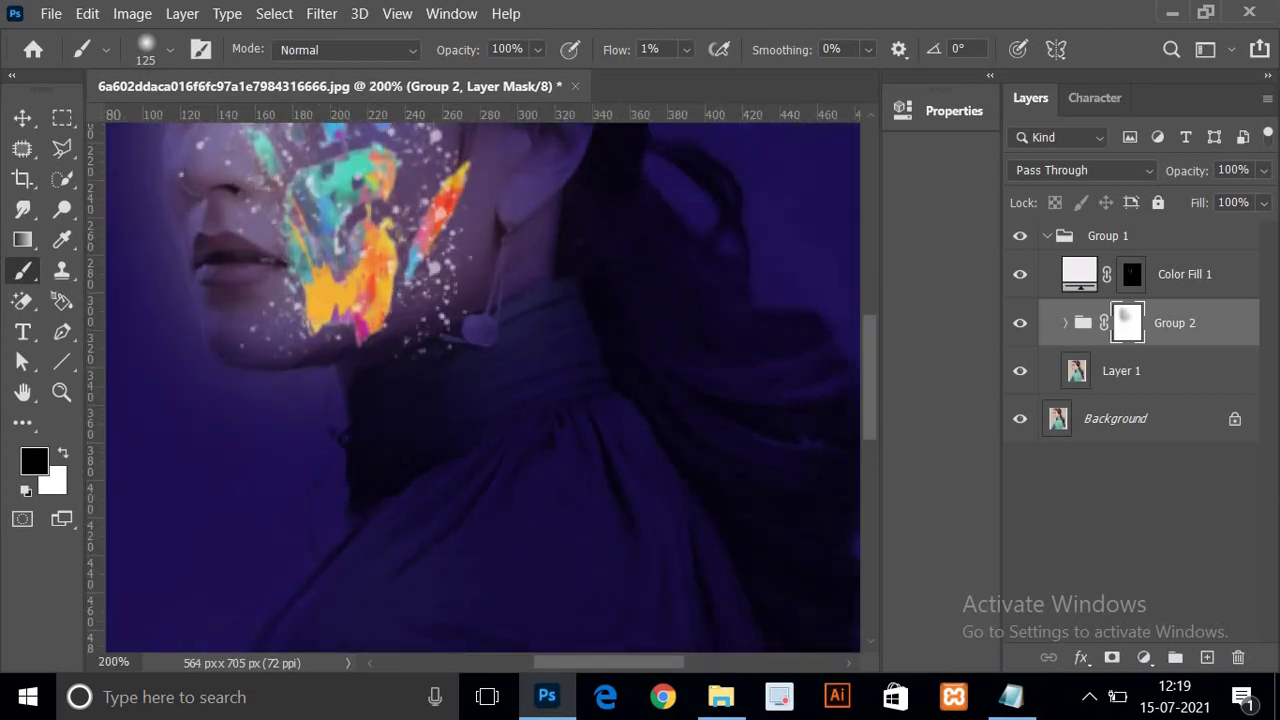
- Set the brush to 50 px, try 25% flow, then return to 1% flow with black
drag(641, 657, 595, 660)
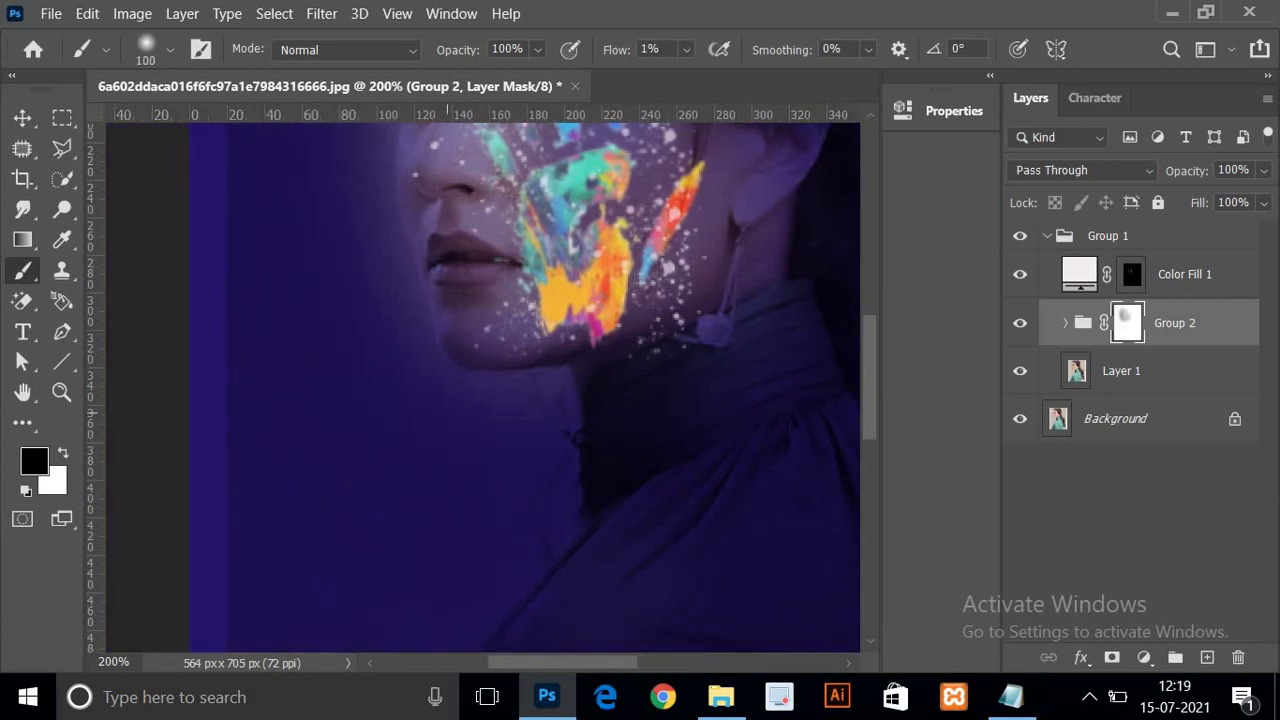
key(bracketleft)
key(bracketleft)
key(bracketleft)
key(x)
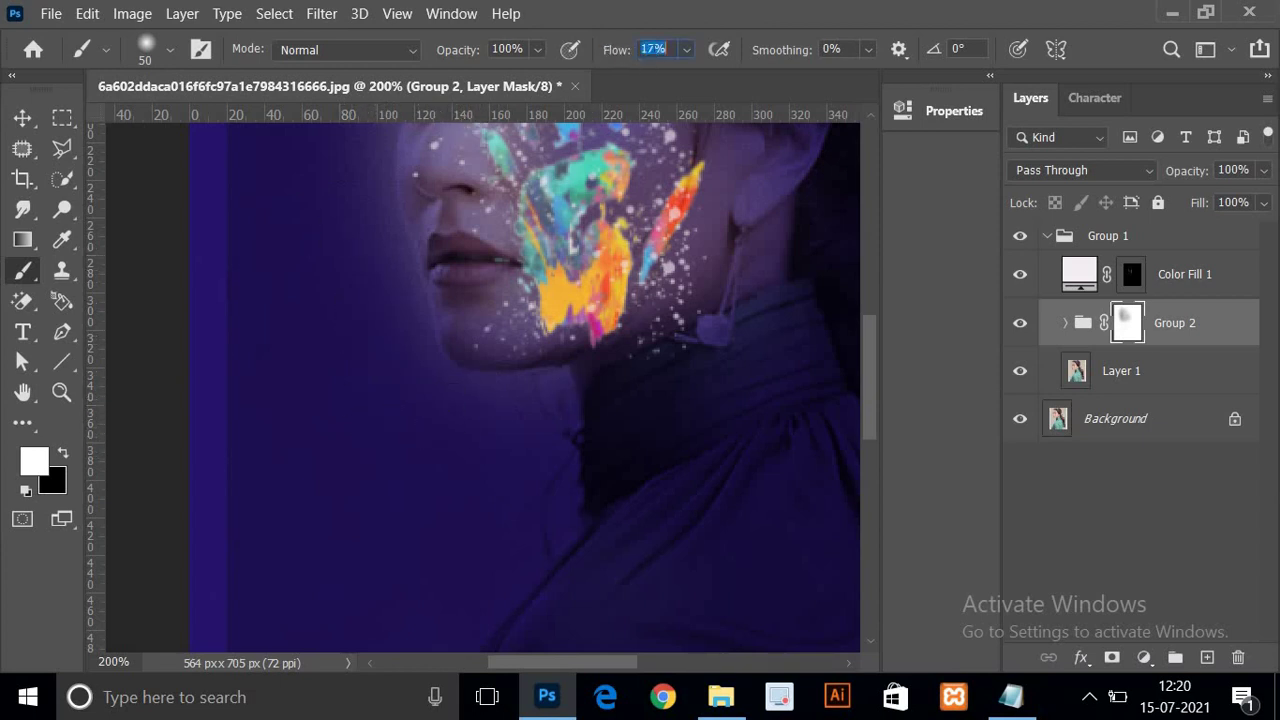
text(25)
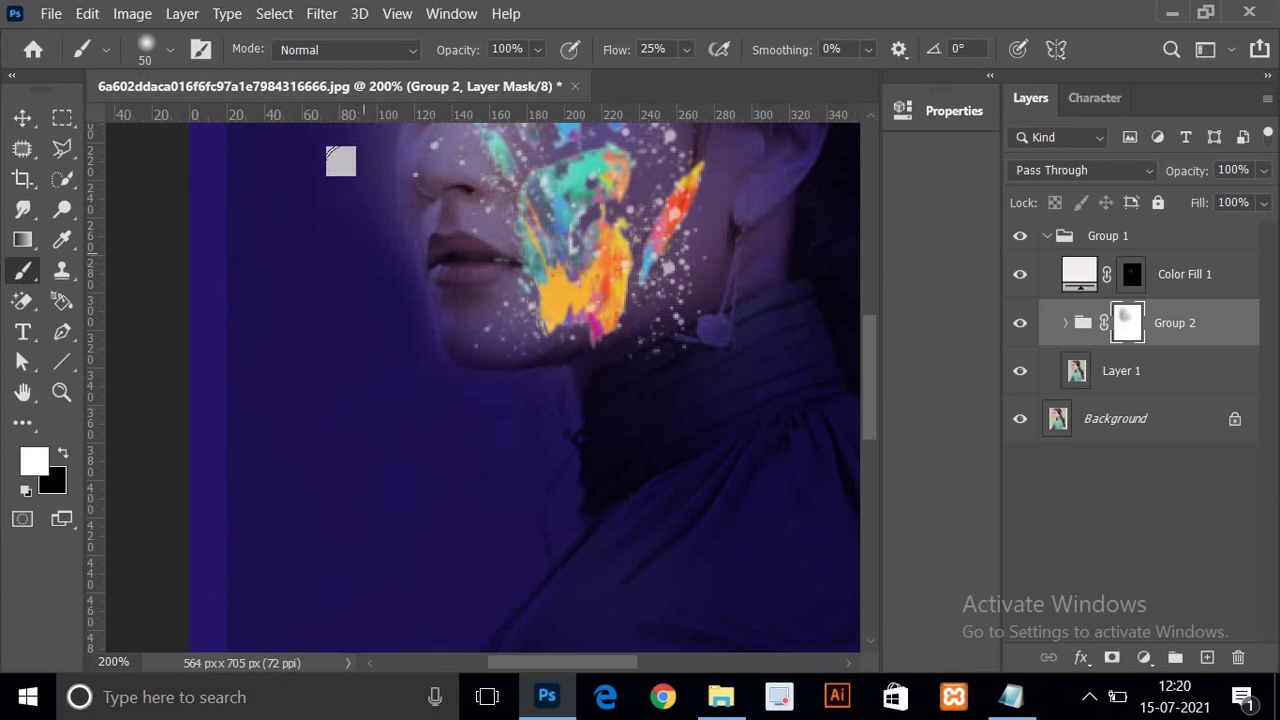
drag(869, 394, 870, 349)
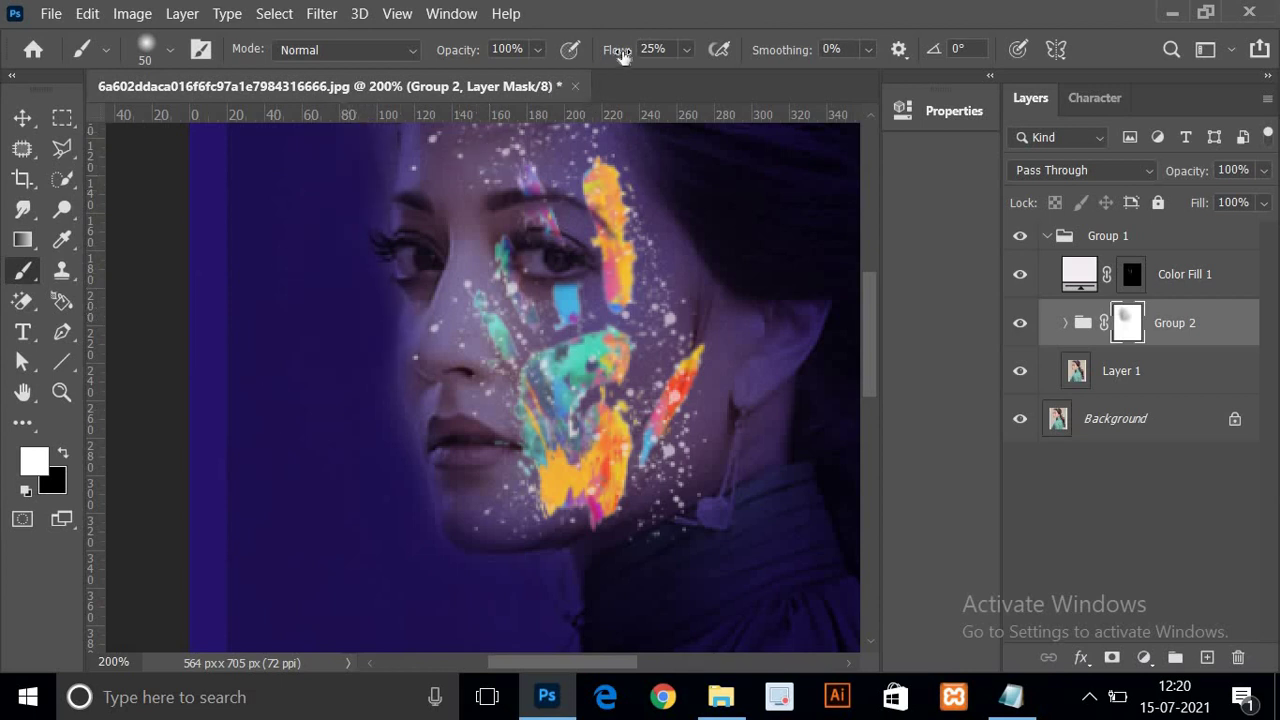
key(shift+0)
key(shift+1)
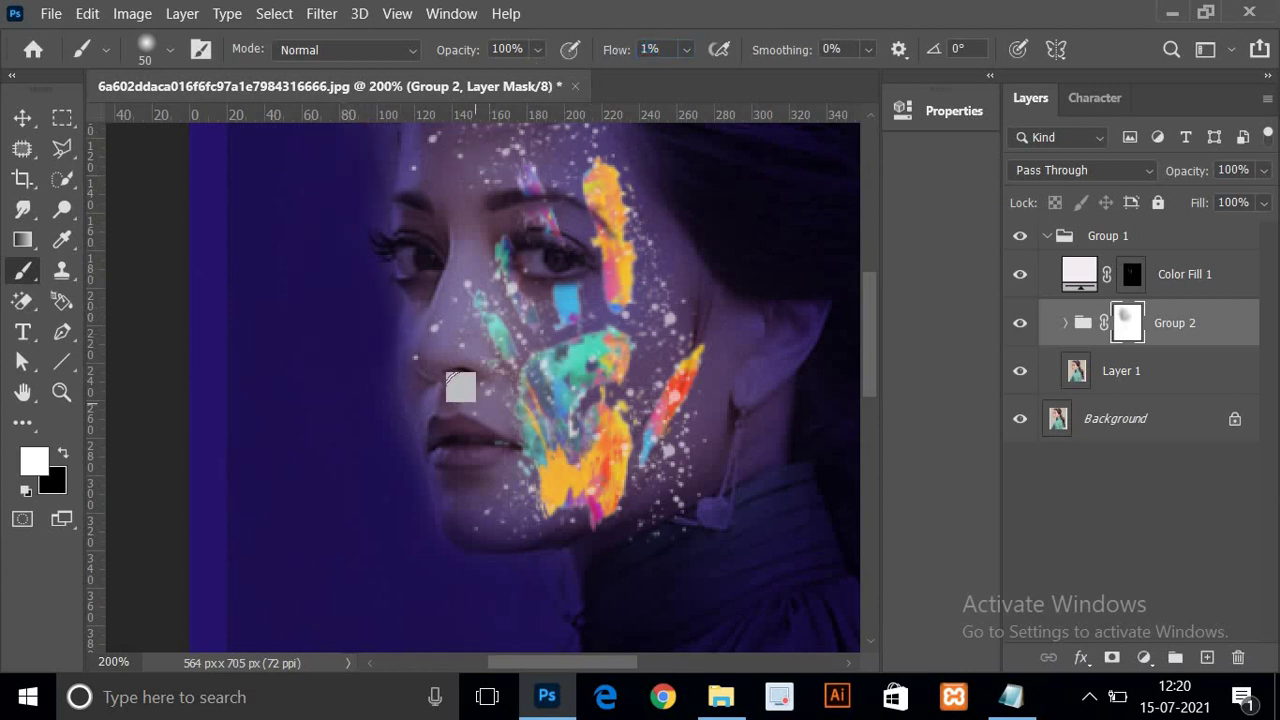
key(x)
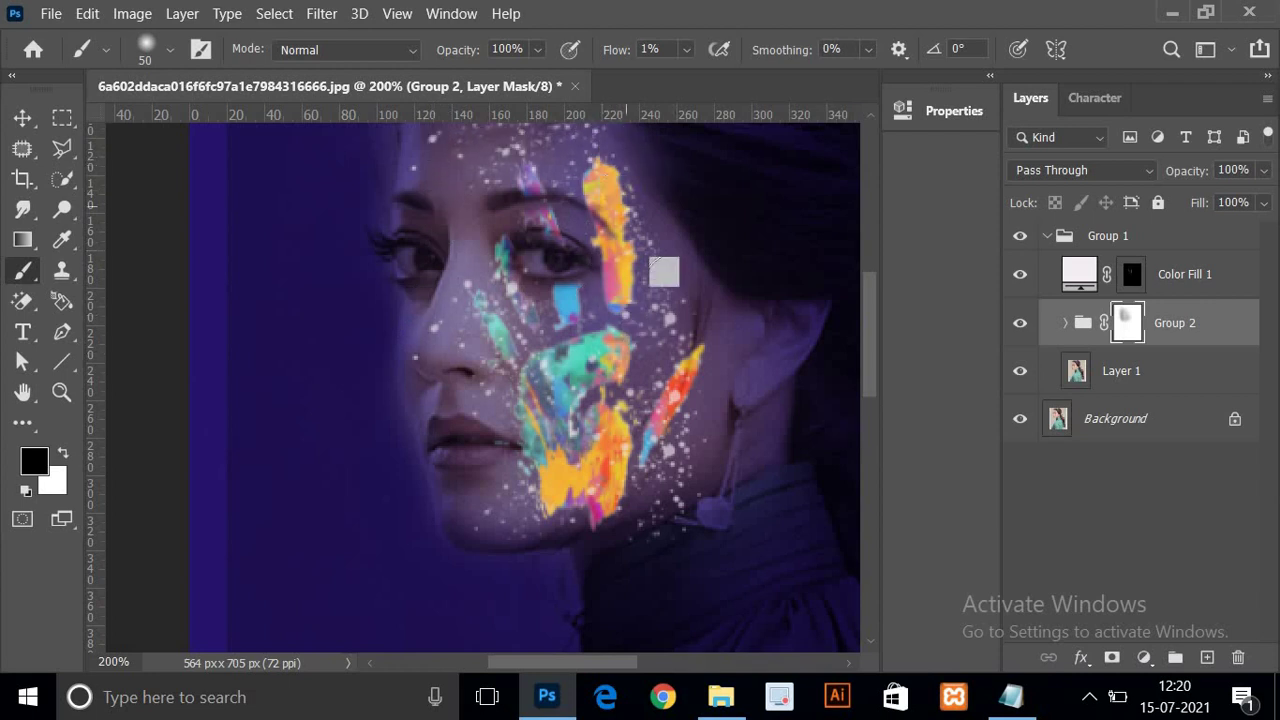
- Check the face at 200%, then paint white on Group 2's mask and zoom out
scroll(872, 343, up, 2)
scroll(872, 343, up, 3)
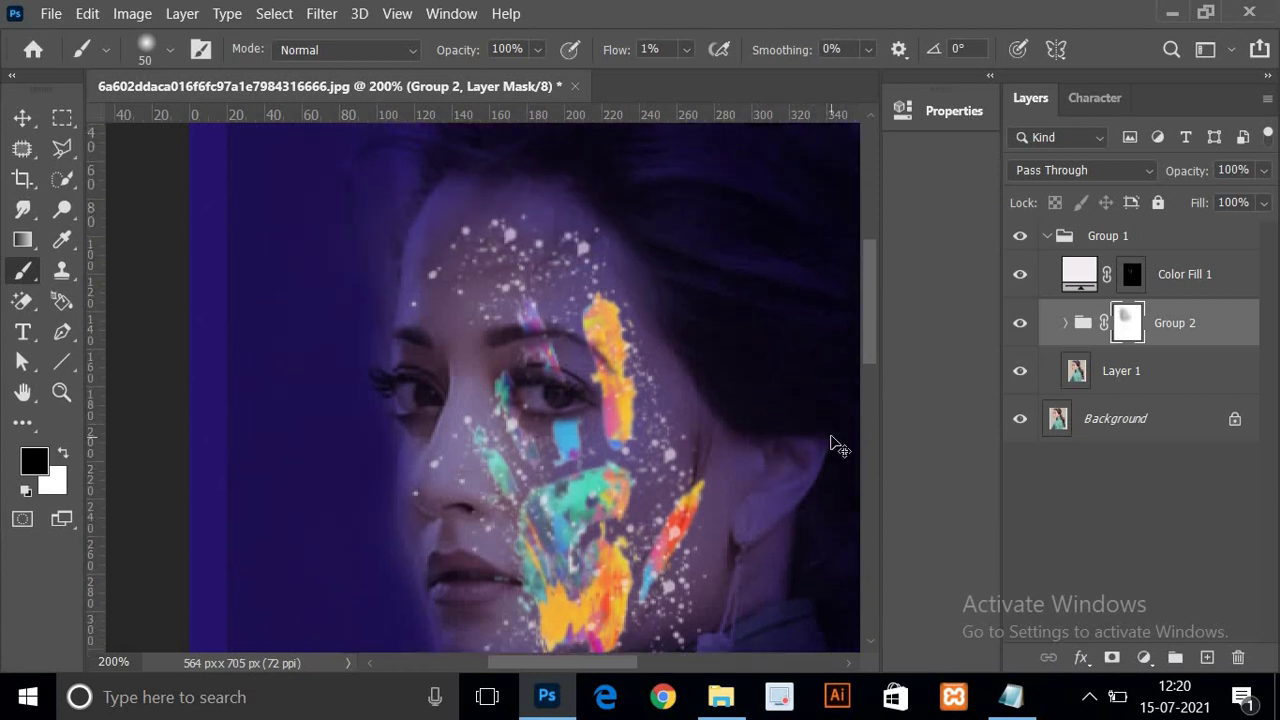
key(ctrl+minus)
key(ctrl+minus)
key(ctrl+plus)
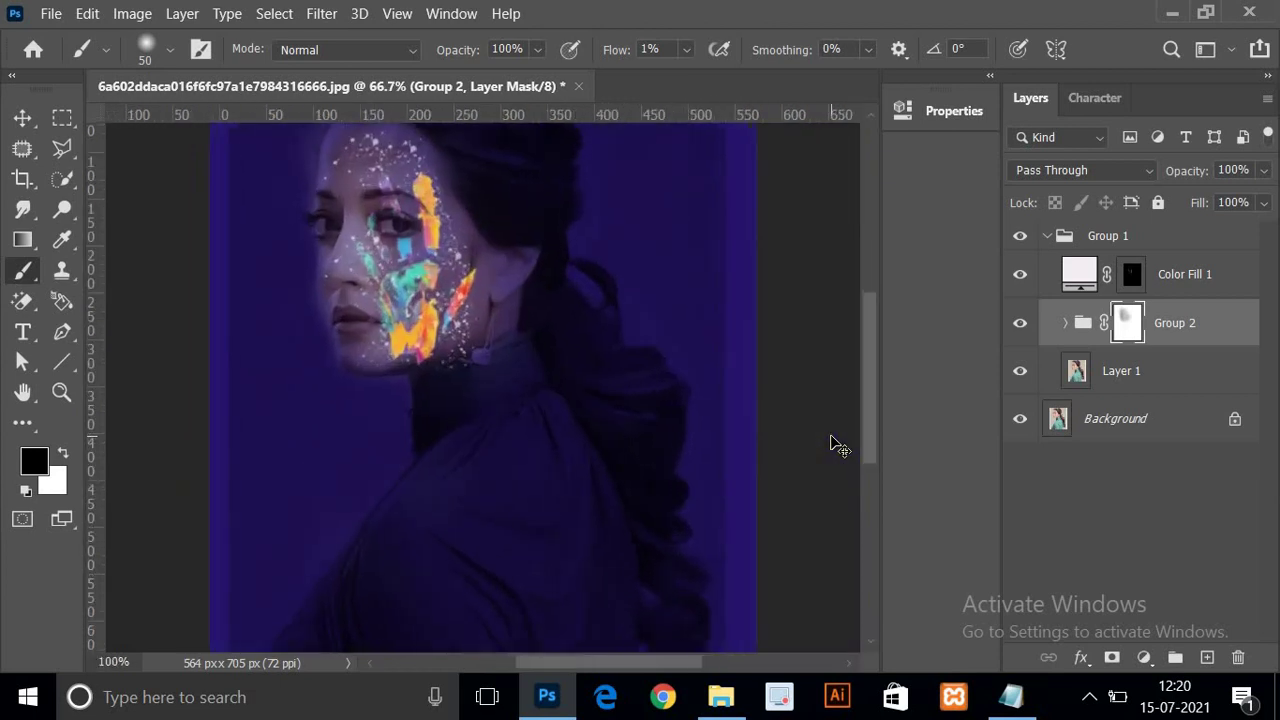
key(ctrl+plus)
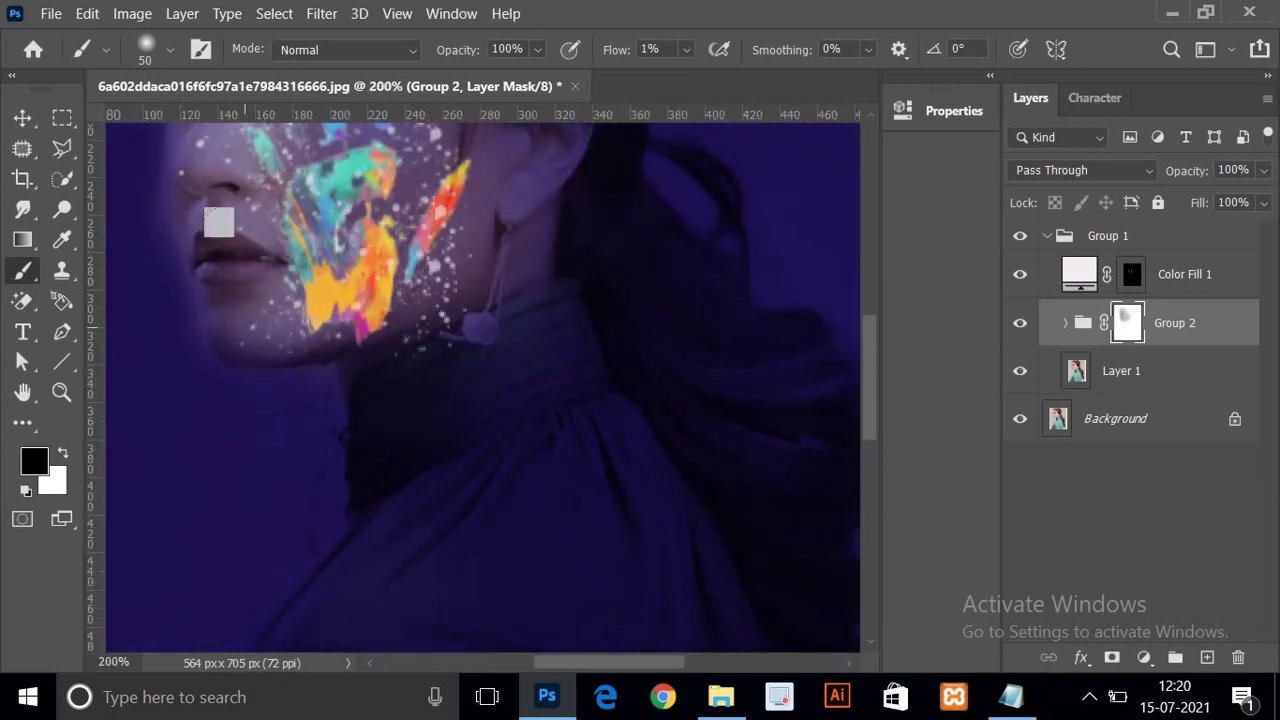
key(x)
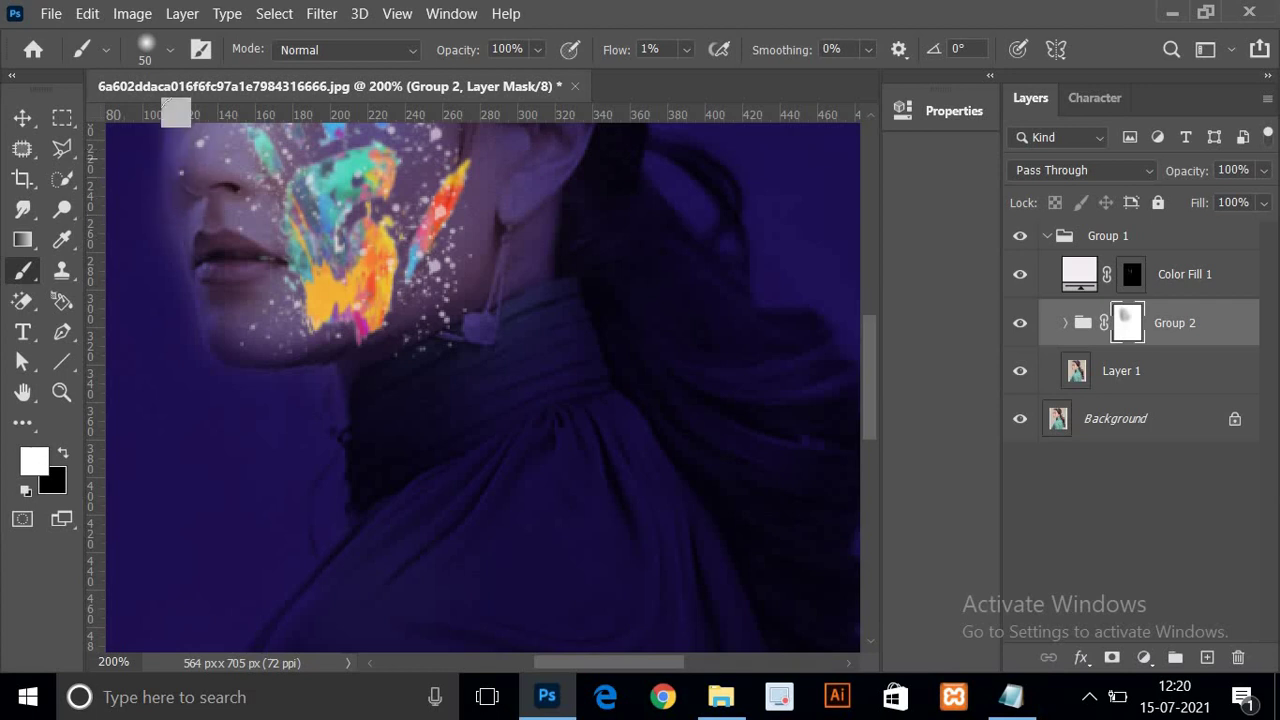
drag(872, 380, 872, 335)
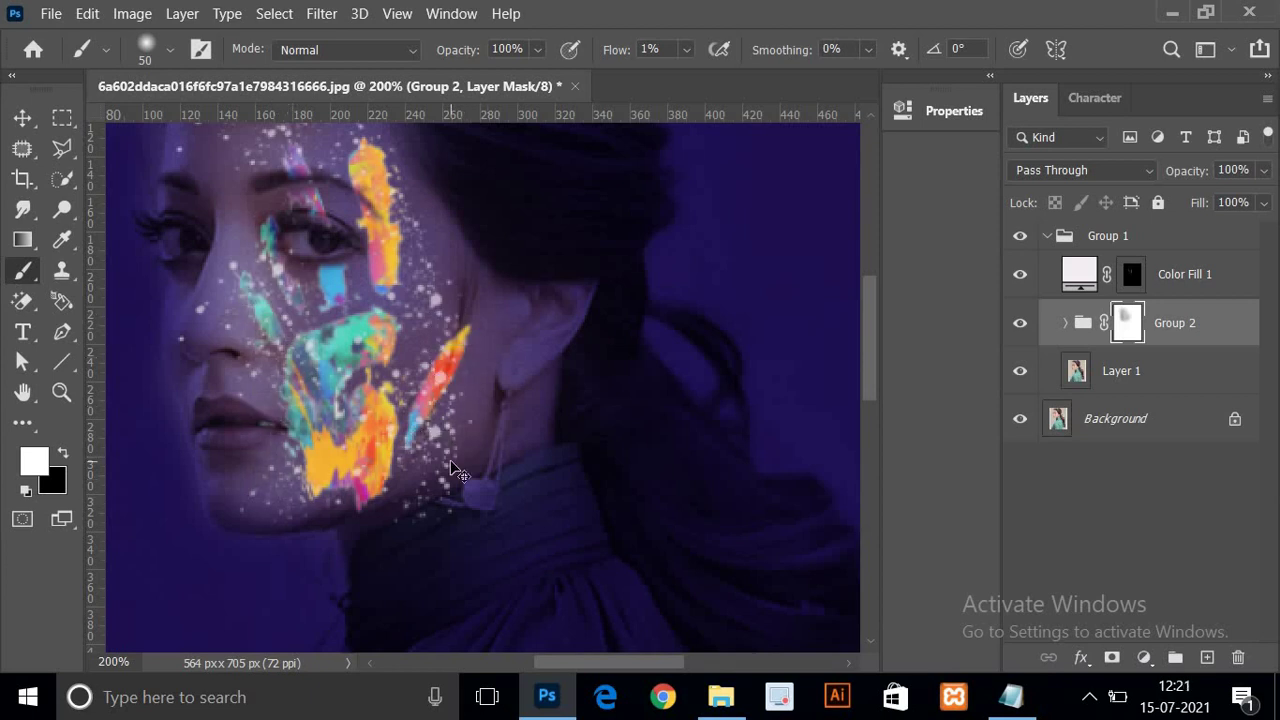
key(ctrl+minus)
key(ctrl+minus)
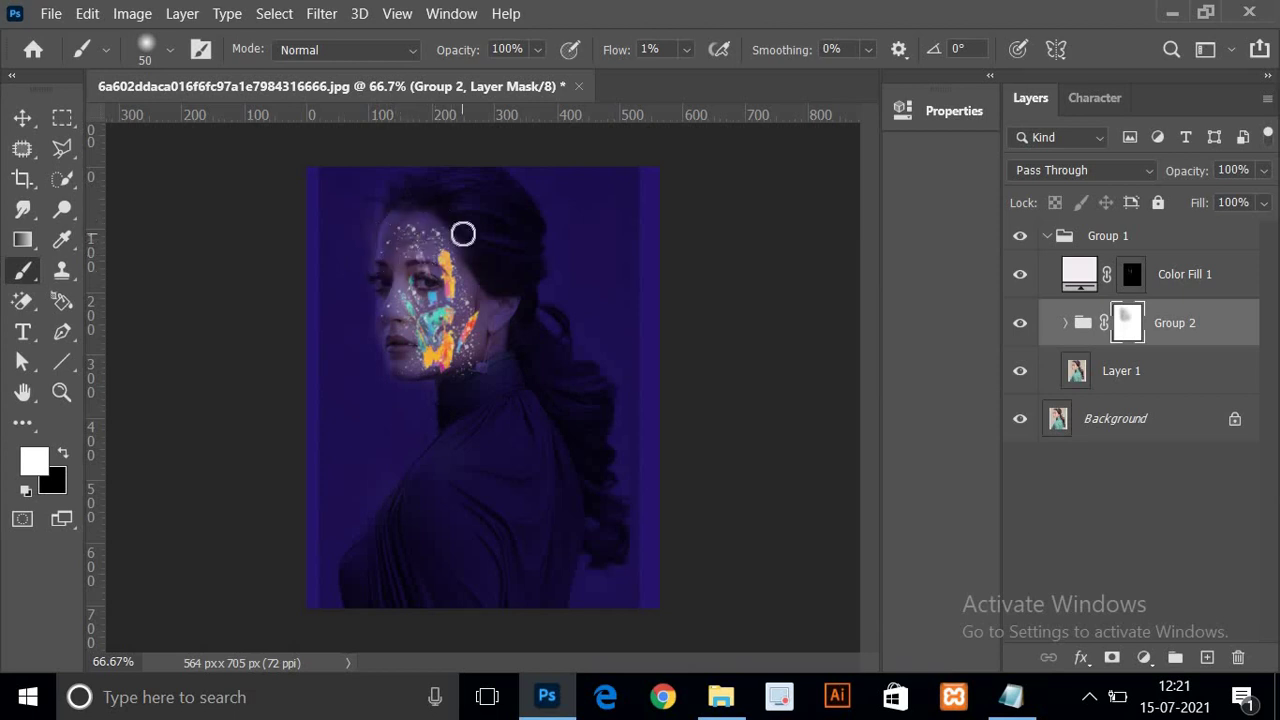
click(1020, 236)
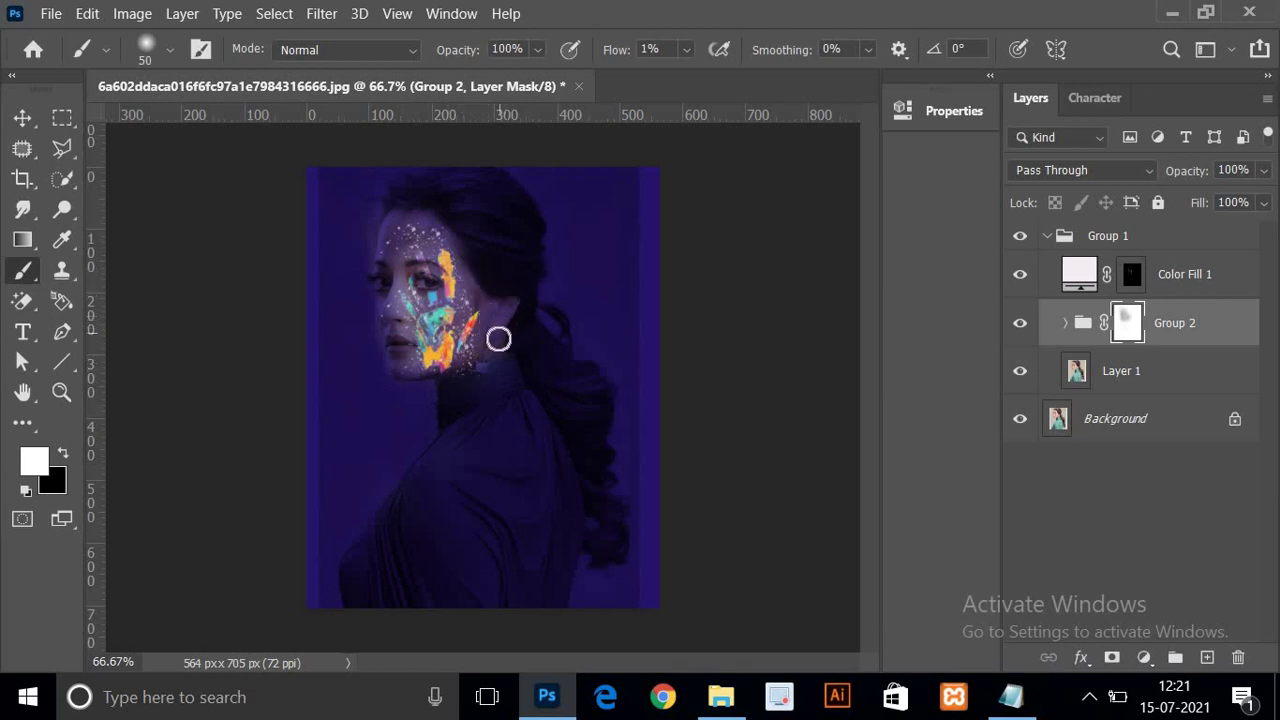
click(1020, 236)
click(1020, 236)
click(1020, 236)
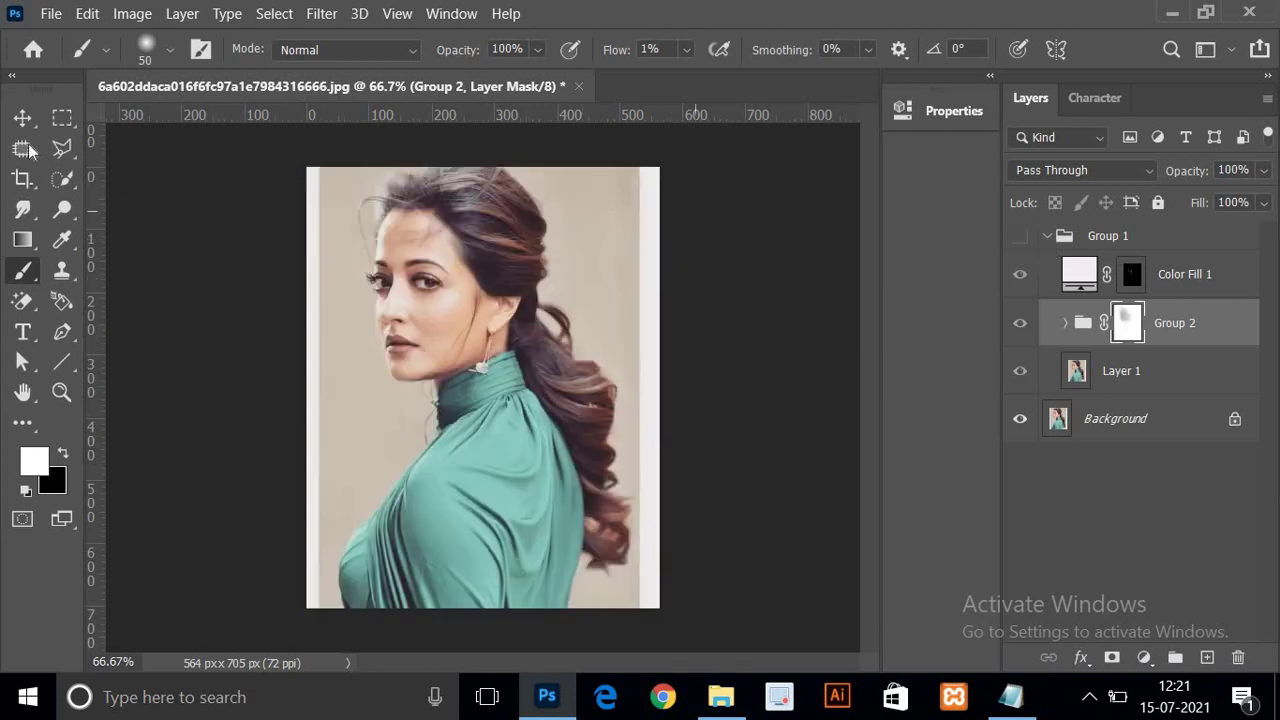
click(62, 118)
click(22, 118)
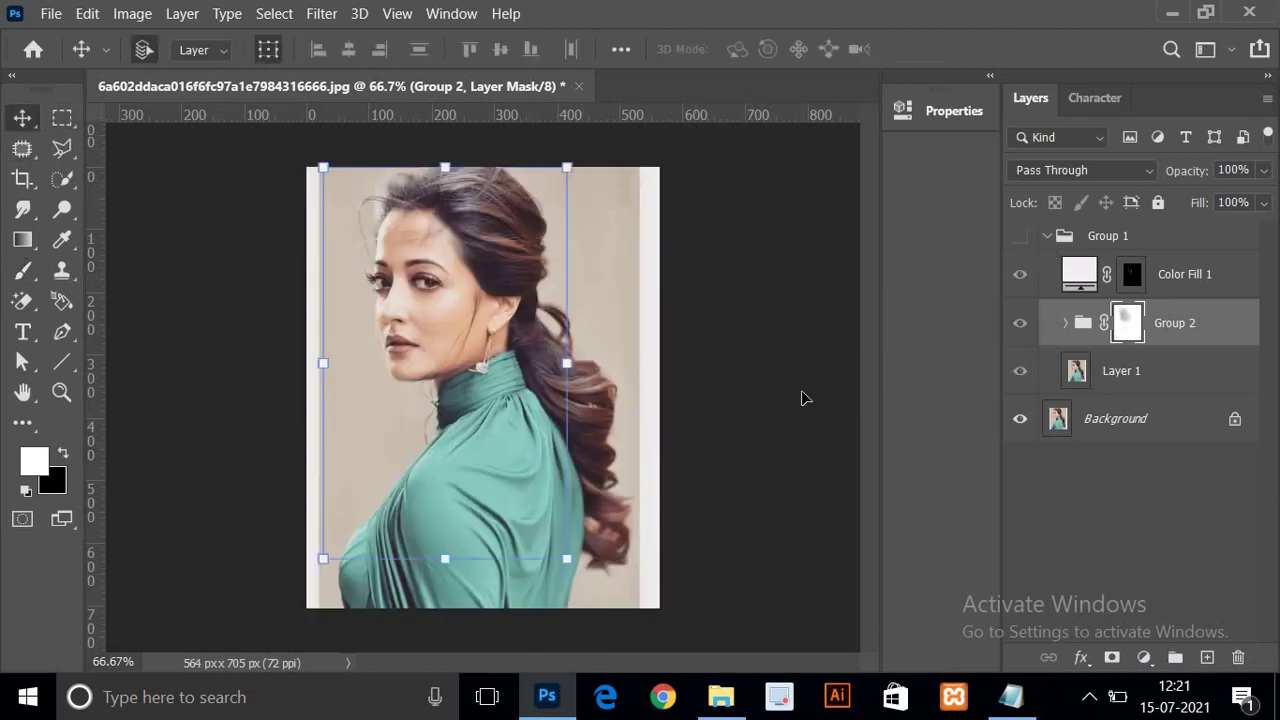
click(1020, 236)
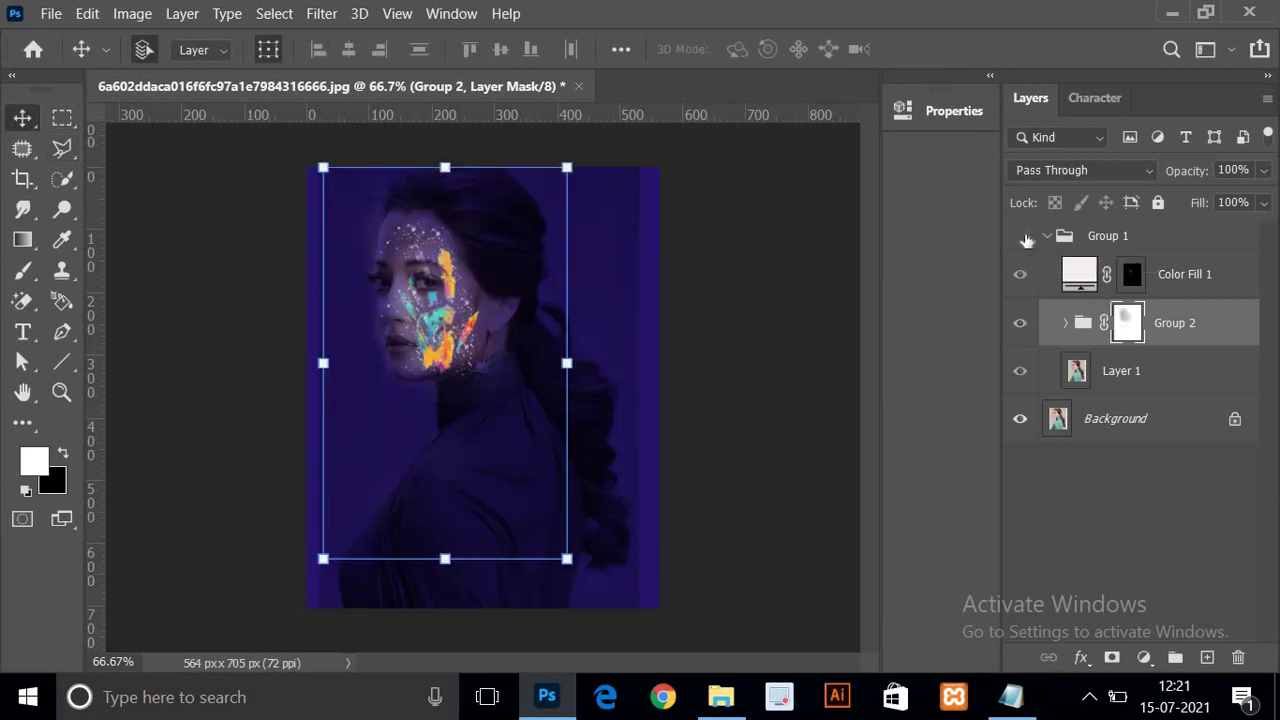
click(1021, 237)
click(1021, 237)
click(1021, 237)
click(1021, 237)
click(1024, 240)
click(1024, 240)
click(1048, 237)
click(1020, 237)
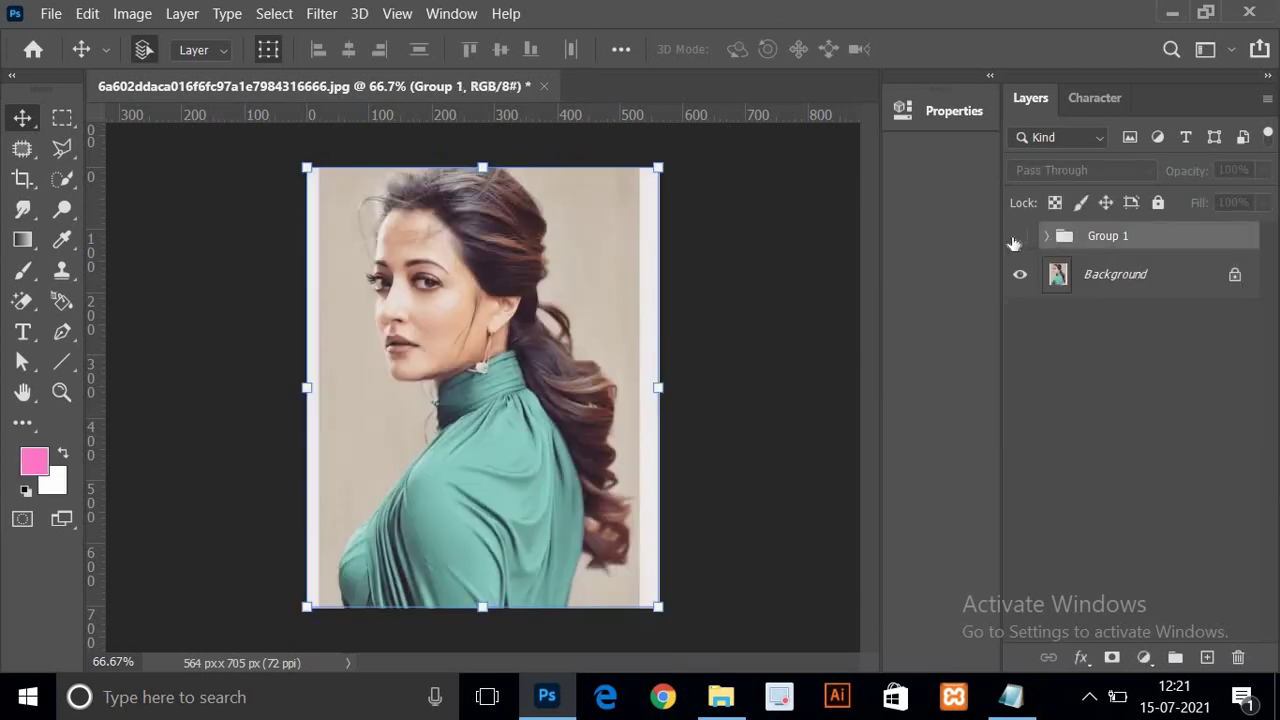
click(1020, 237)
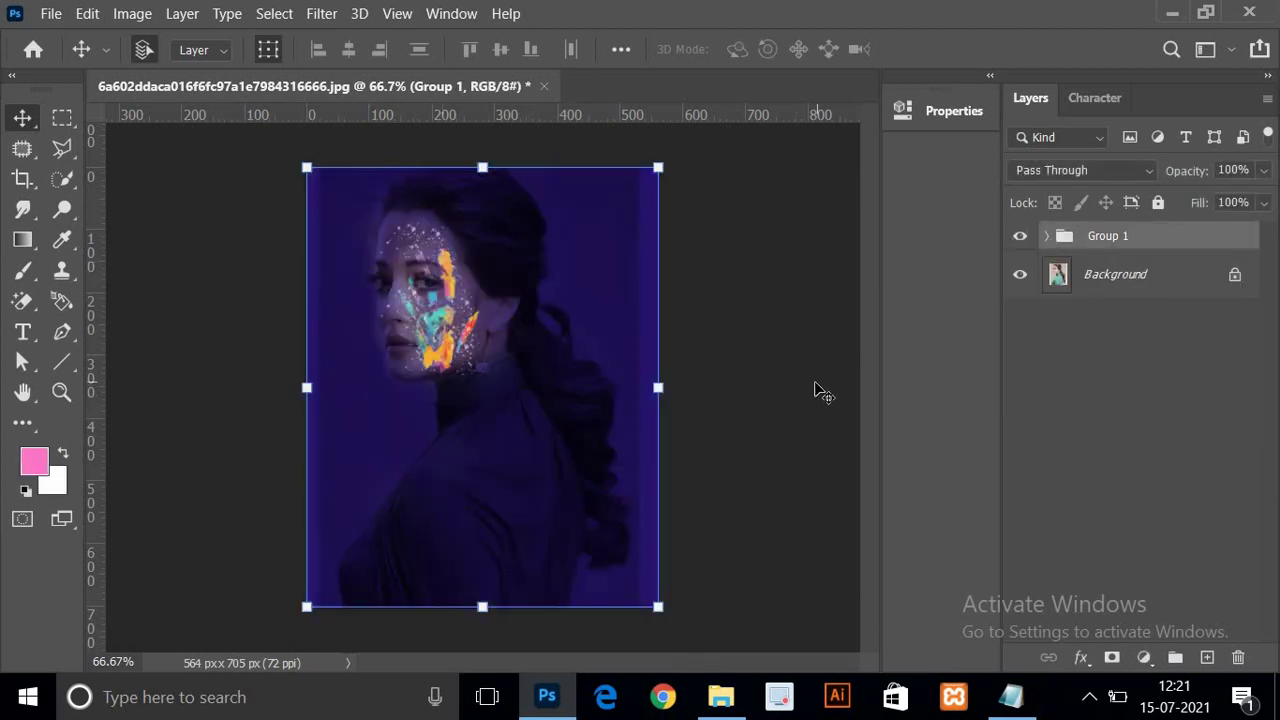
click(816, 383)
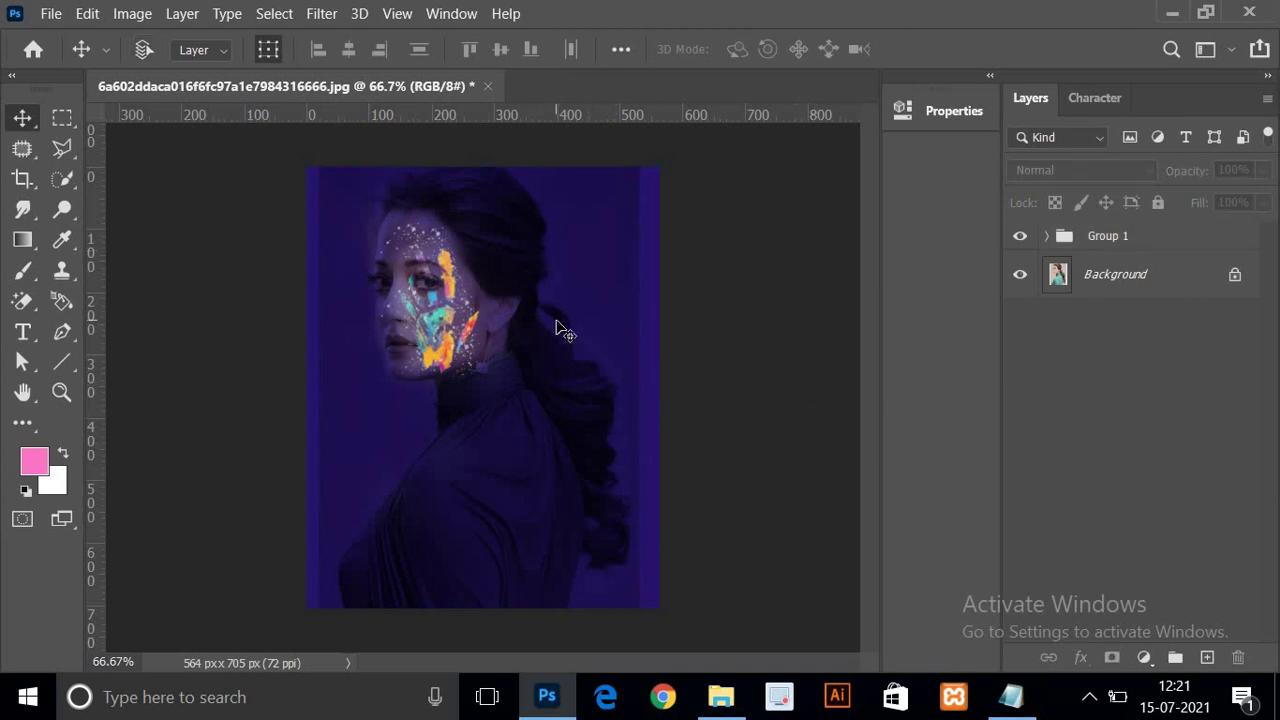
key(ctrl+plus)
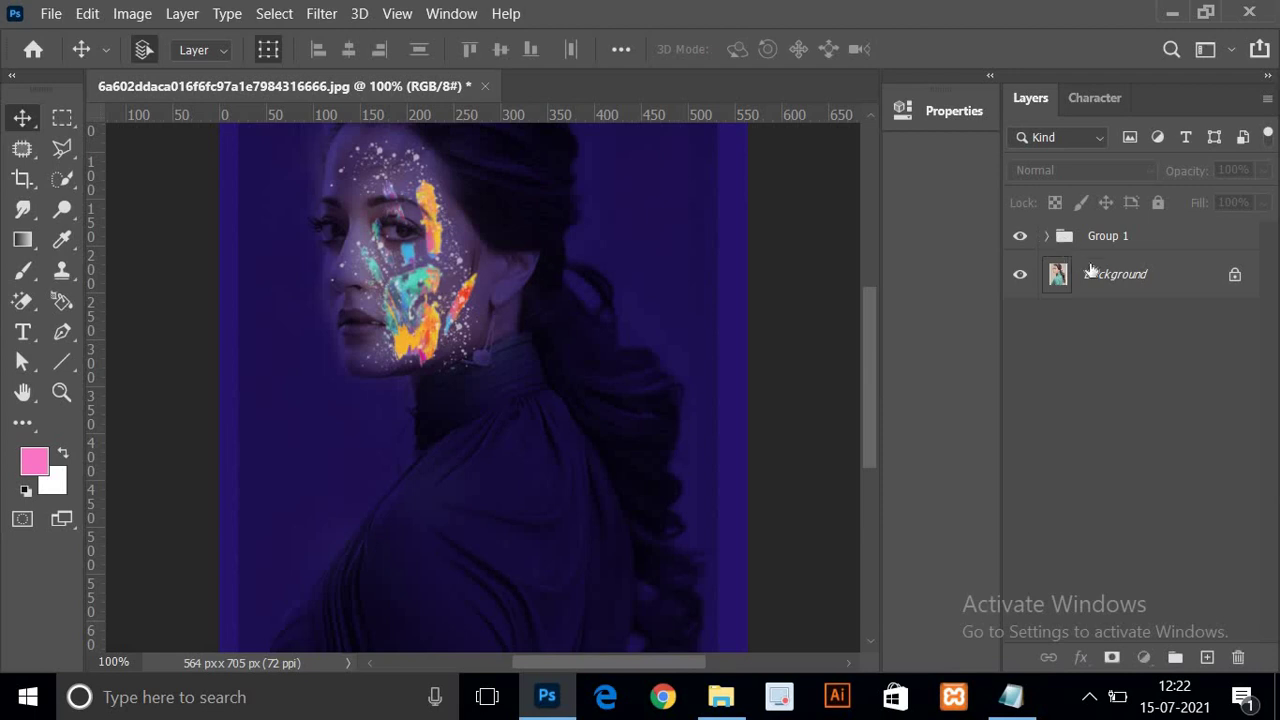
- Paint Group 2's mask to reveal more teal paint on the cheek and around the chin
click(1048, 237)
click(1127, 322)
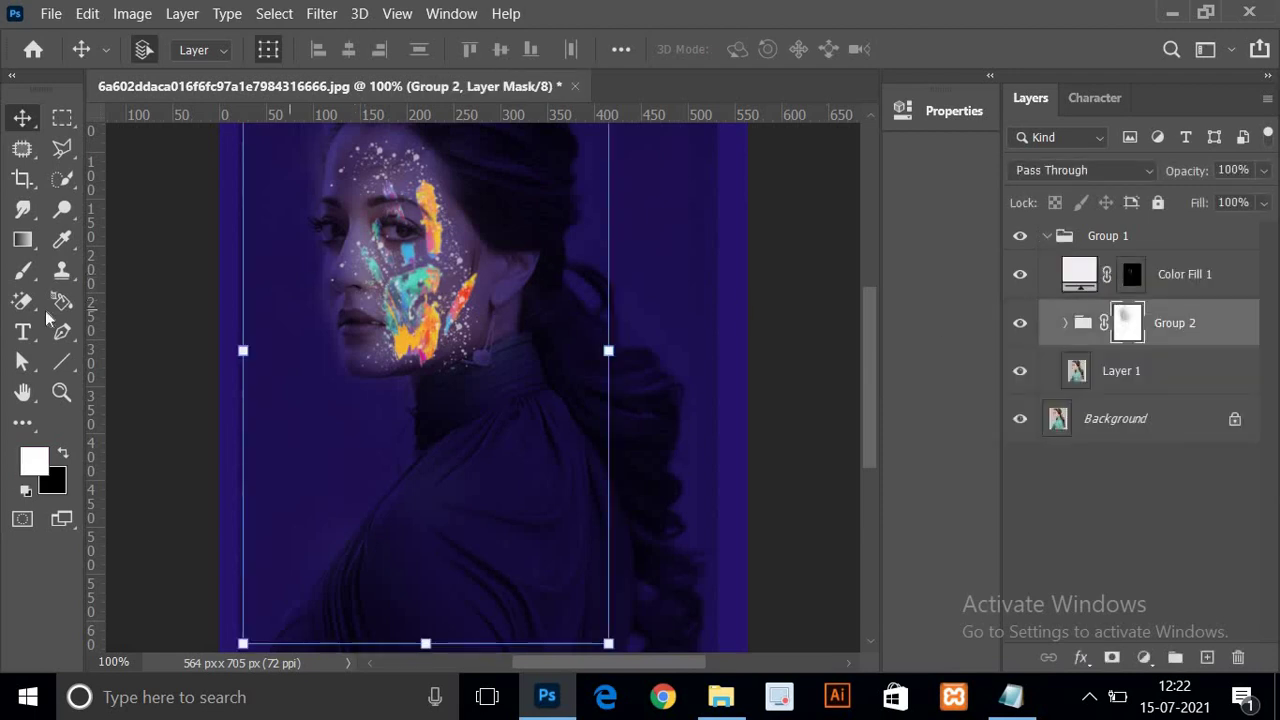
click(22, 270)
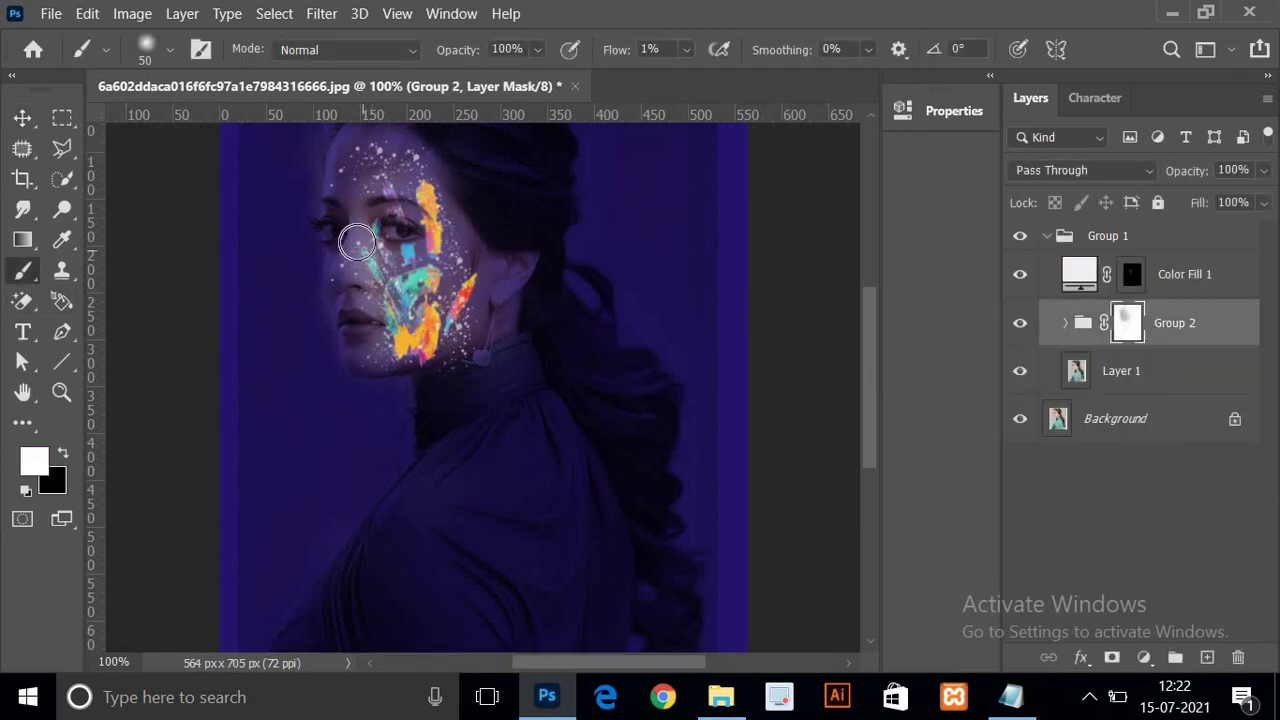
mouse_move(354, 238)
mouse_down()
mouse_move(351, 220)
mouse_move(349, 271)
mouse_move(357, 214)
mouse_move(357, 366)
mouse_move(357, 349)
mouse_move(386, 354)
mouse_move(363, 329)
mouse_move(380, 357)
mouse_move(340, 214)
mouse_move(352, 231)
mouse_move(349, 211)
mouse_move(403, 171)
mouse_move(357, 257)
mouse_move(379, 364)
mouse_move(469, 340)
mouse_move(400, 347)
mouse_move(371, 322)
mouse_move(379, 354)
mouse_move(369, 177)
mouse_up()
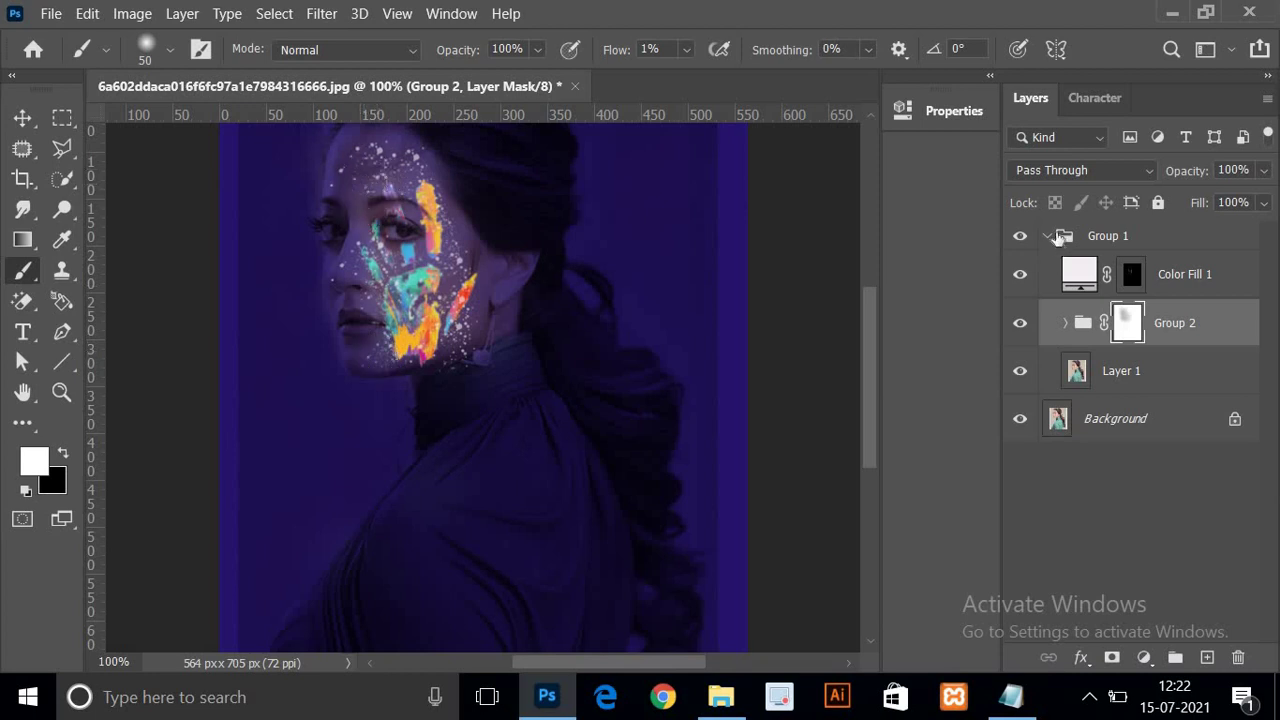
click(1055, 236)
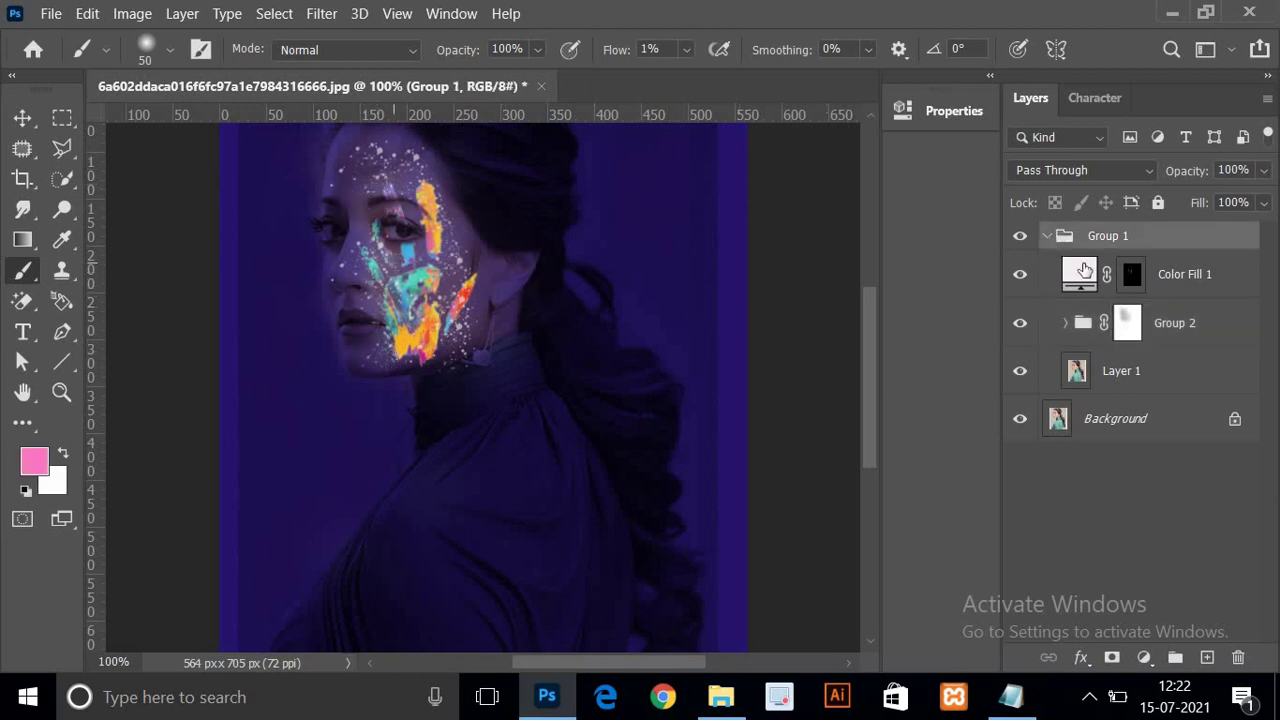
click(1120, 314)
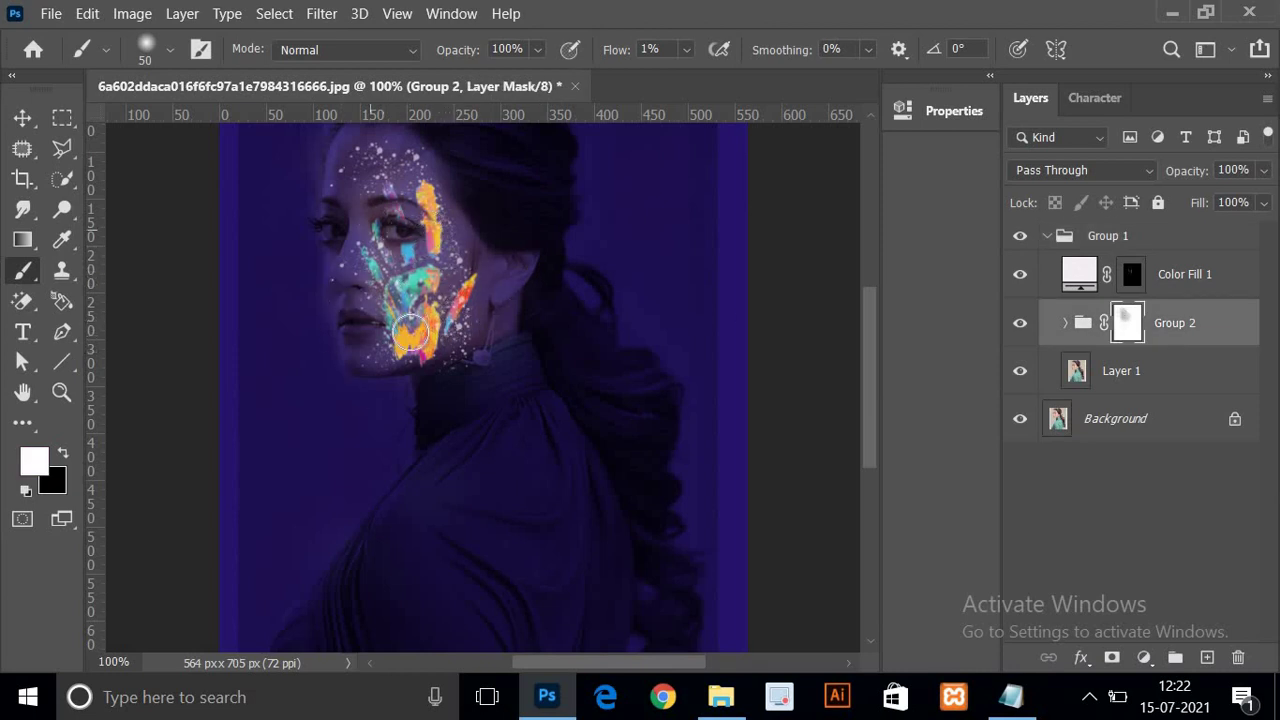
mouse_move(405, 361)
mouse_down()
mouse_move(483, 329)
mouse_move(421, 365)
mouse_up()
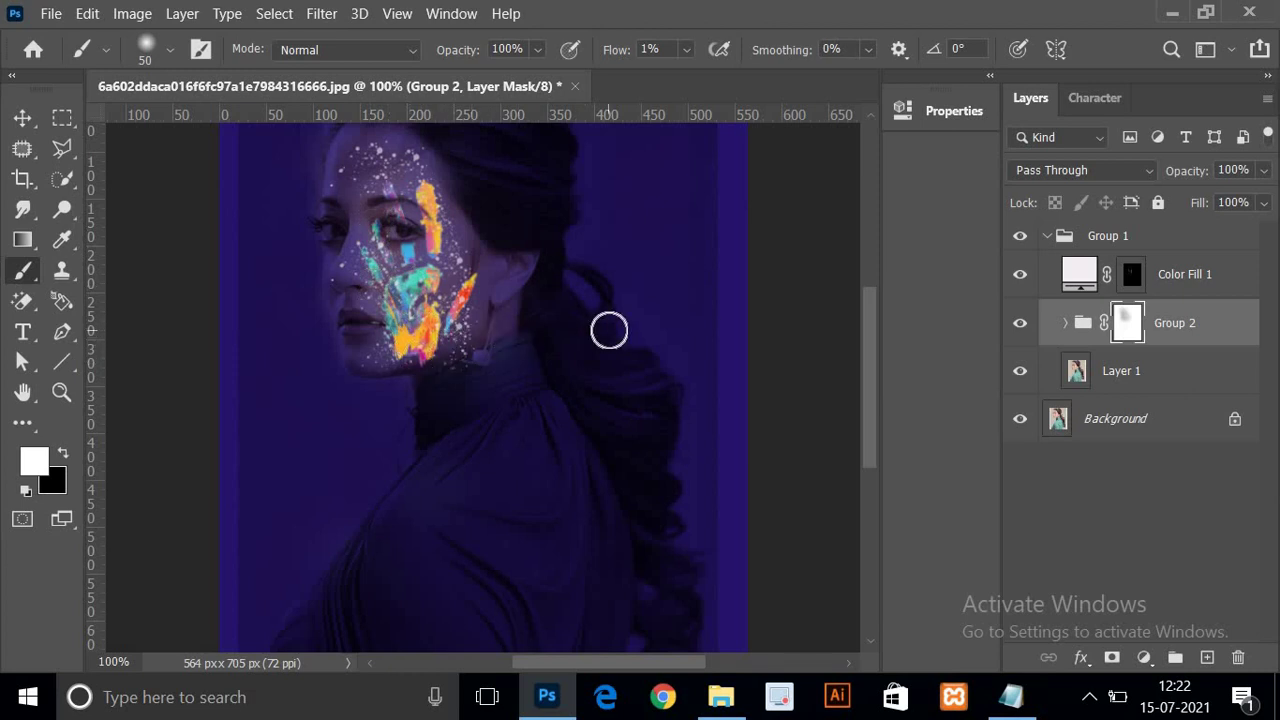
- With the Move tool, expand Group 2, target the splash artwork layer and Free Transform it
click(23, 118)
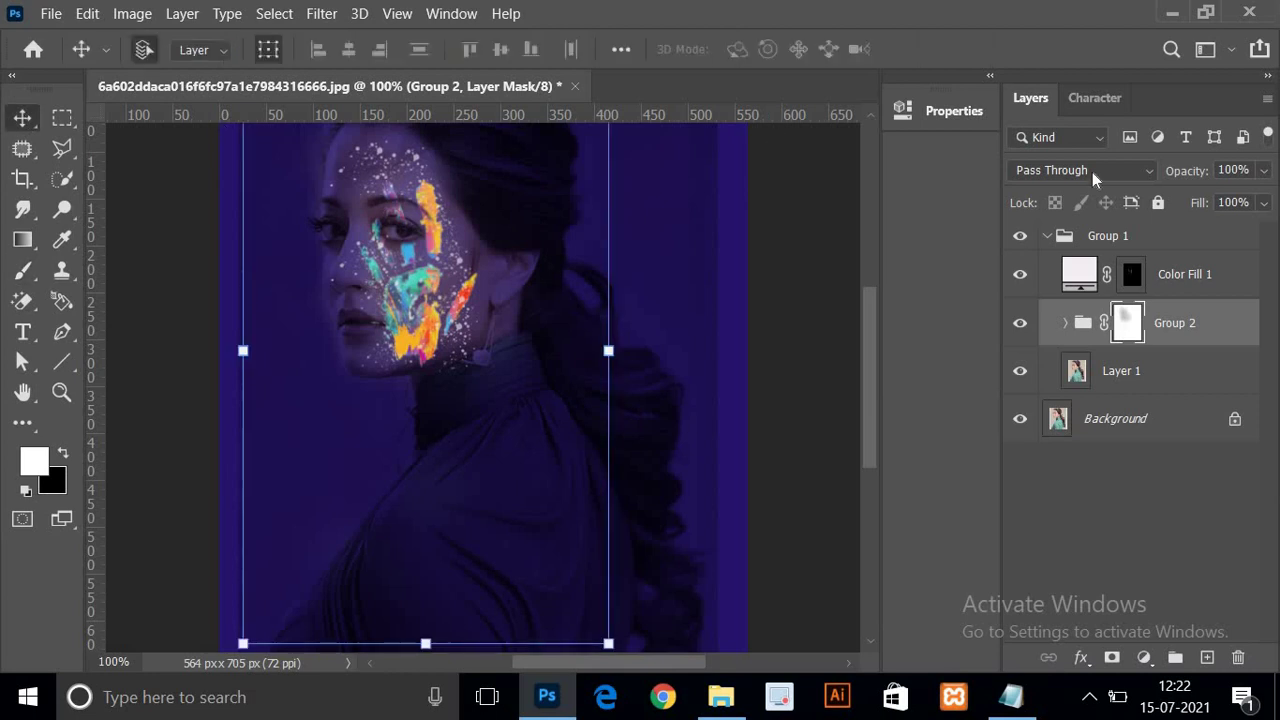
click(1047, 237)
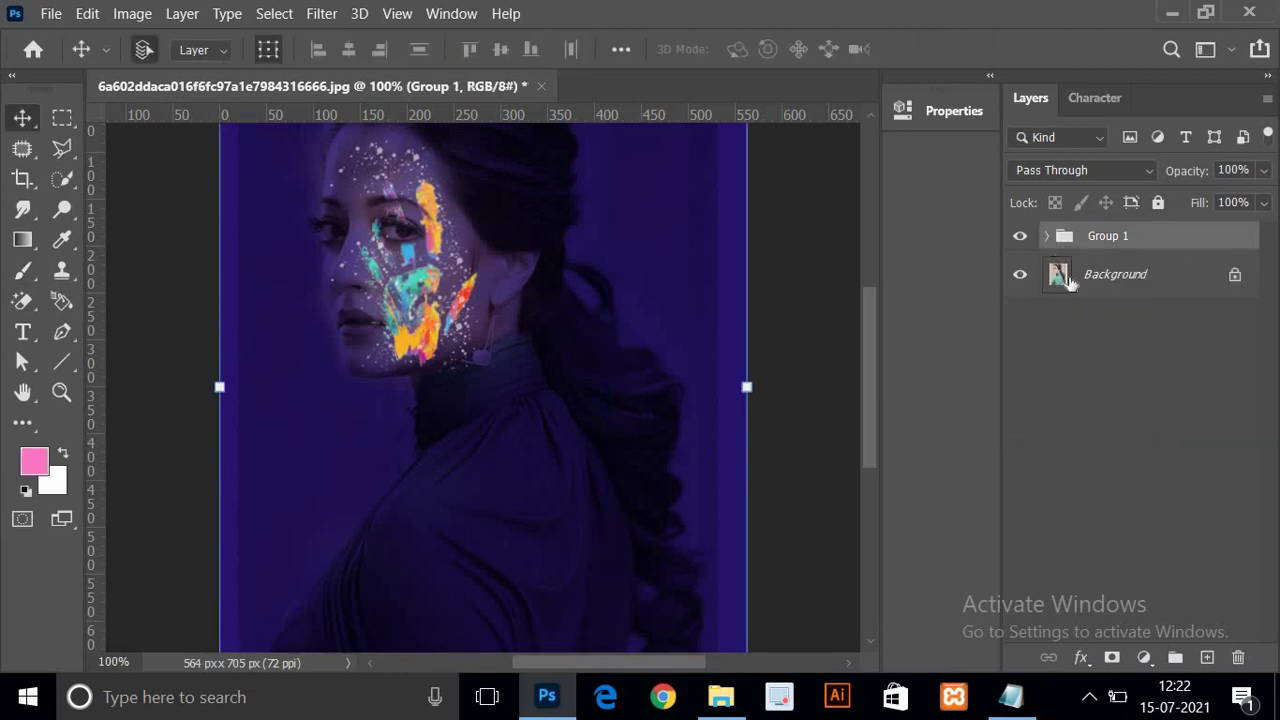
click(1047, 237)
click(1066, 323)
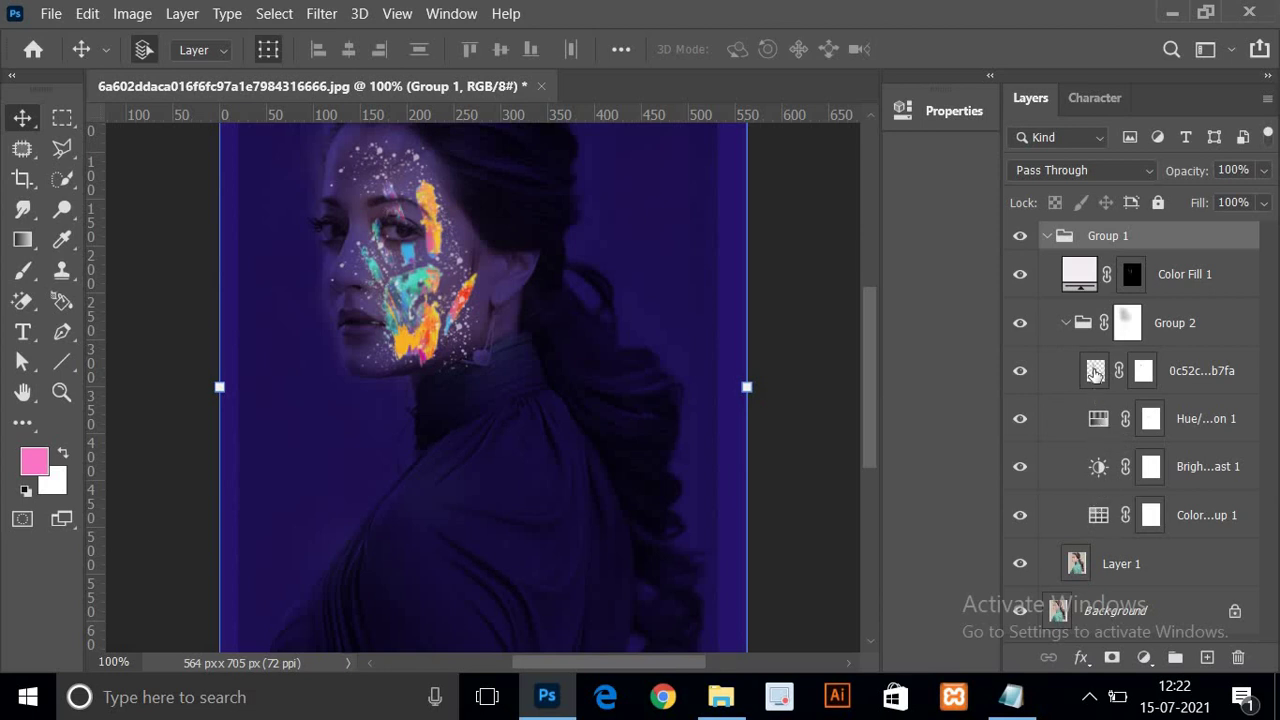
click(1095, 373)
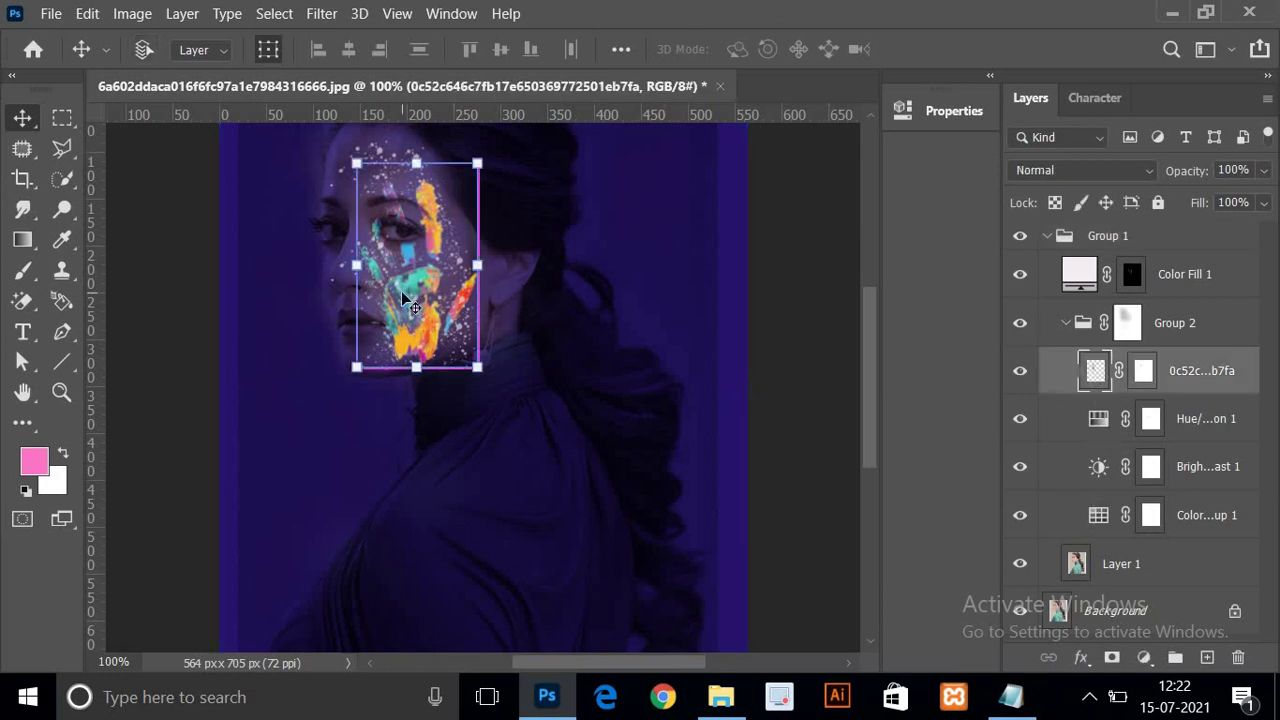
right_click(402, 293)
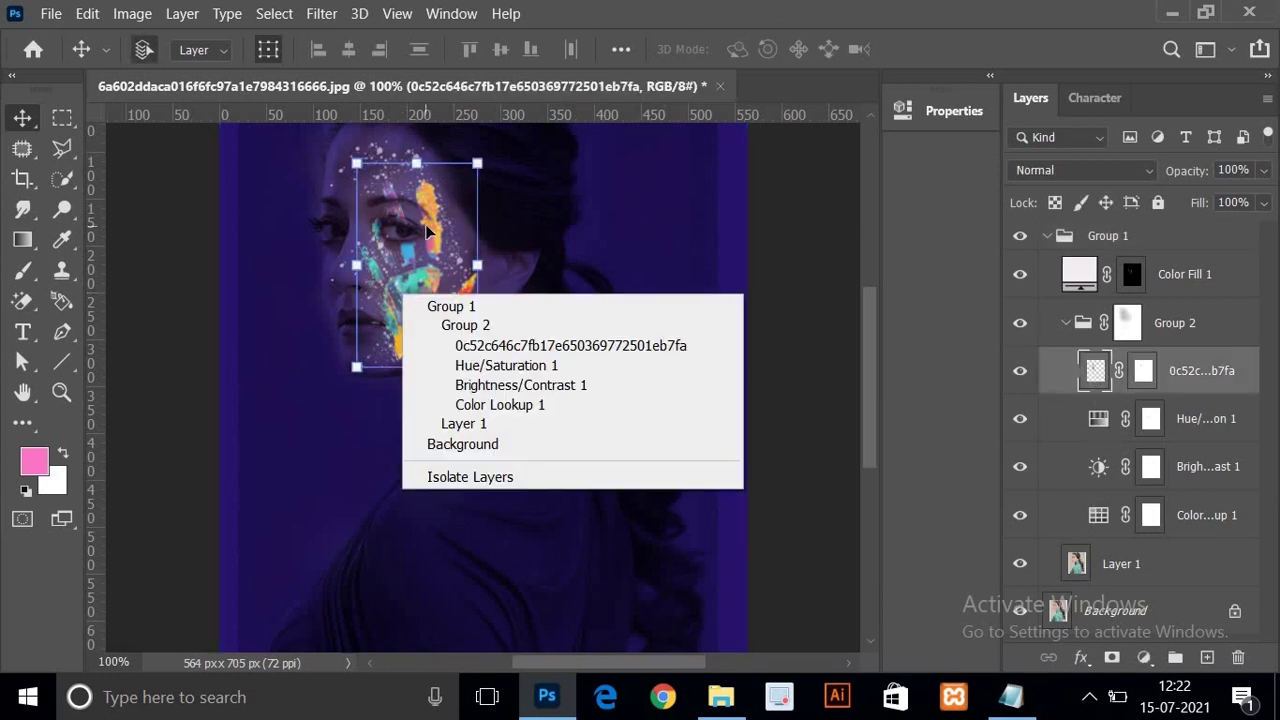
key(Escape)
click(1143, 371)
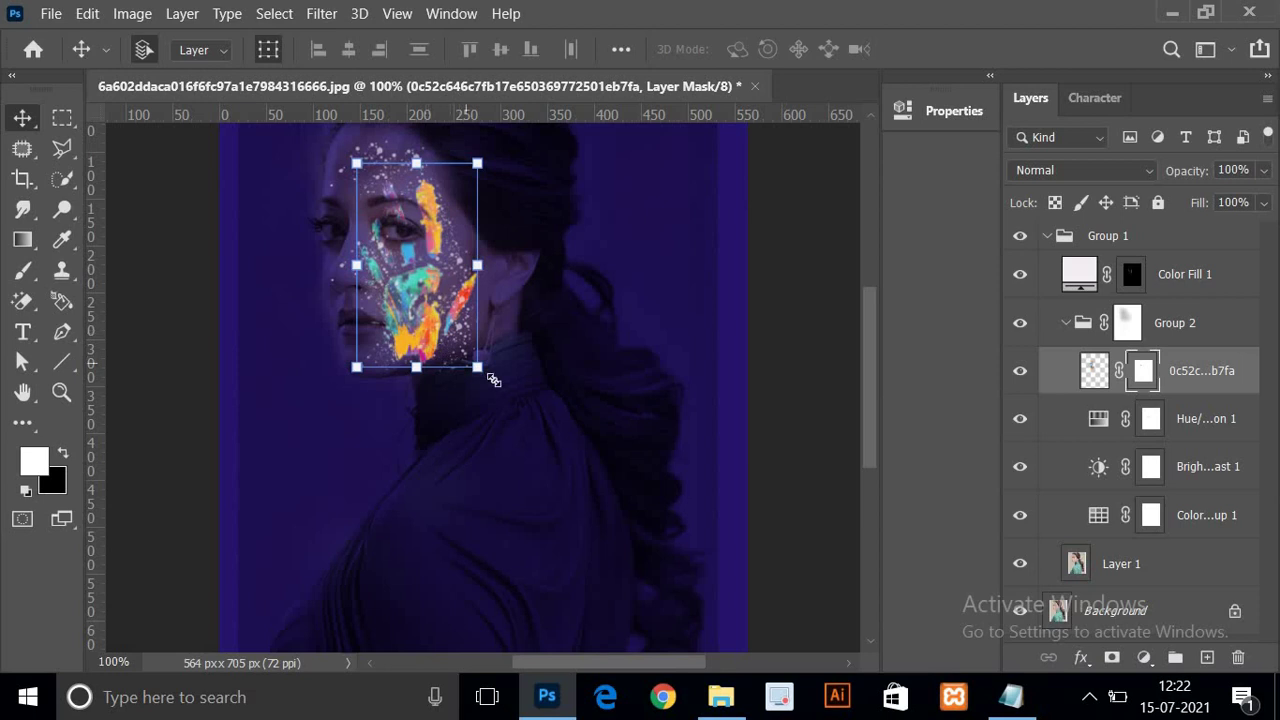
click(1021, 372)
click(1021, 372)
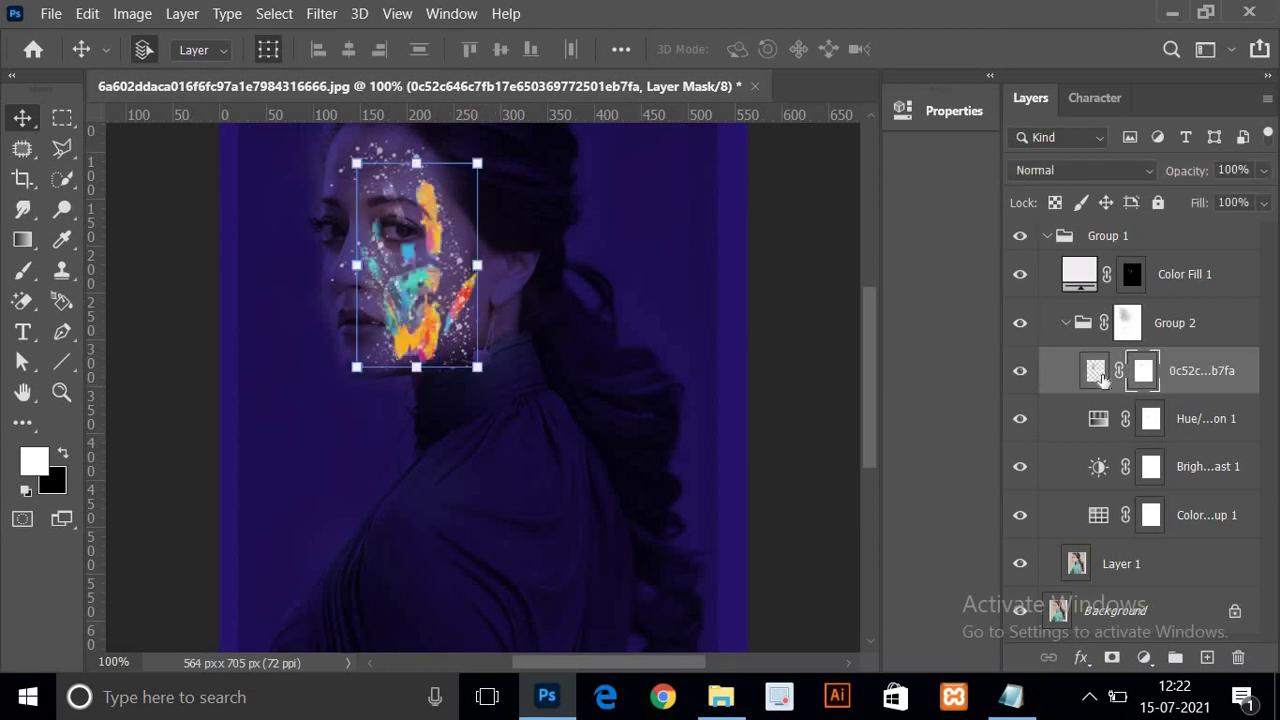
click(1095, 372)
key(ctrl+t)
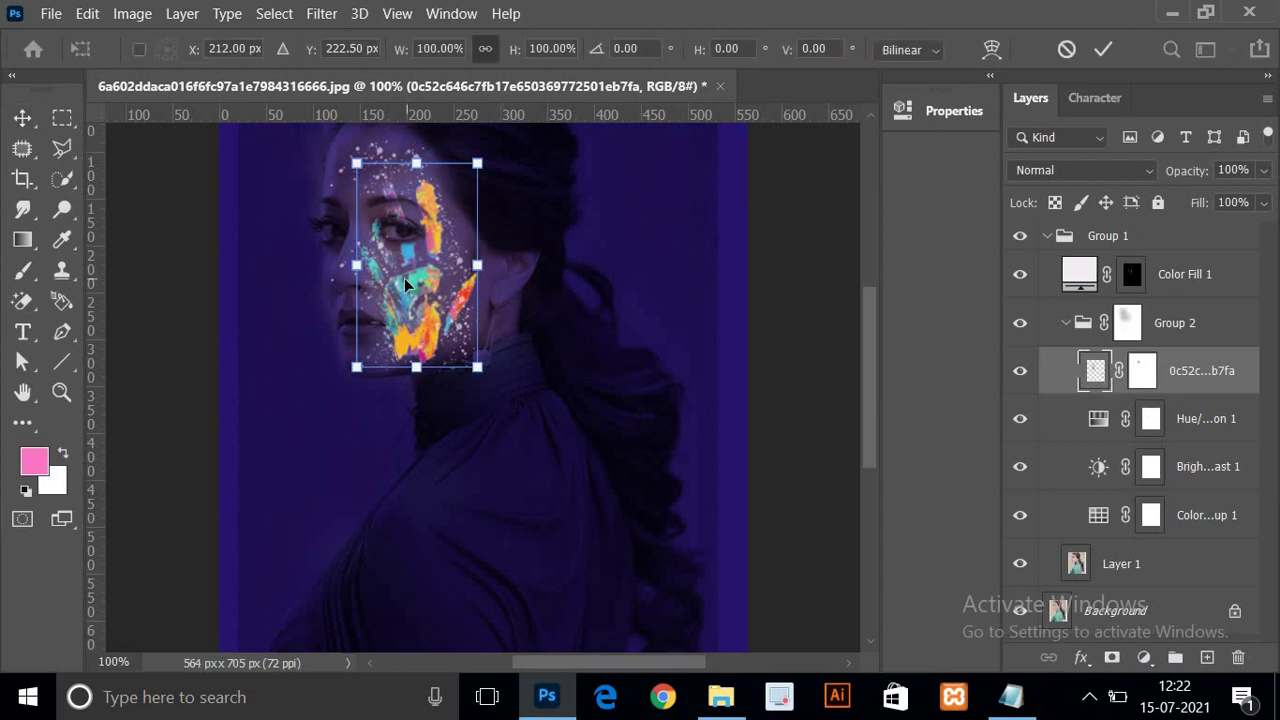
- Warp the splash's bottom corner and lower edge to curve along the jaw, then commit
right_click(404, 280)
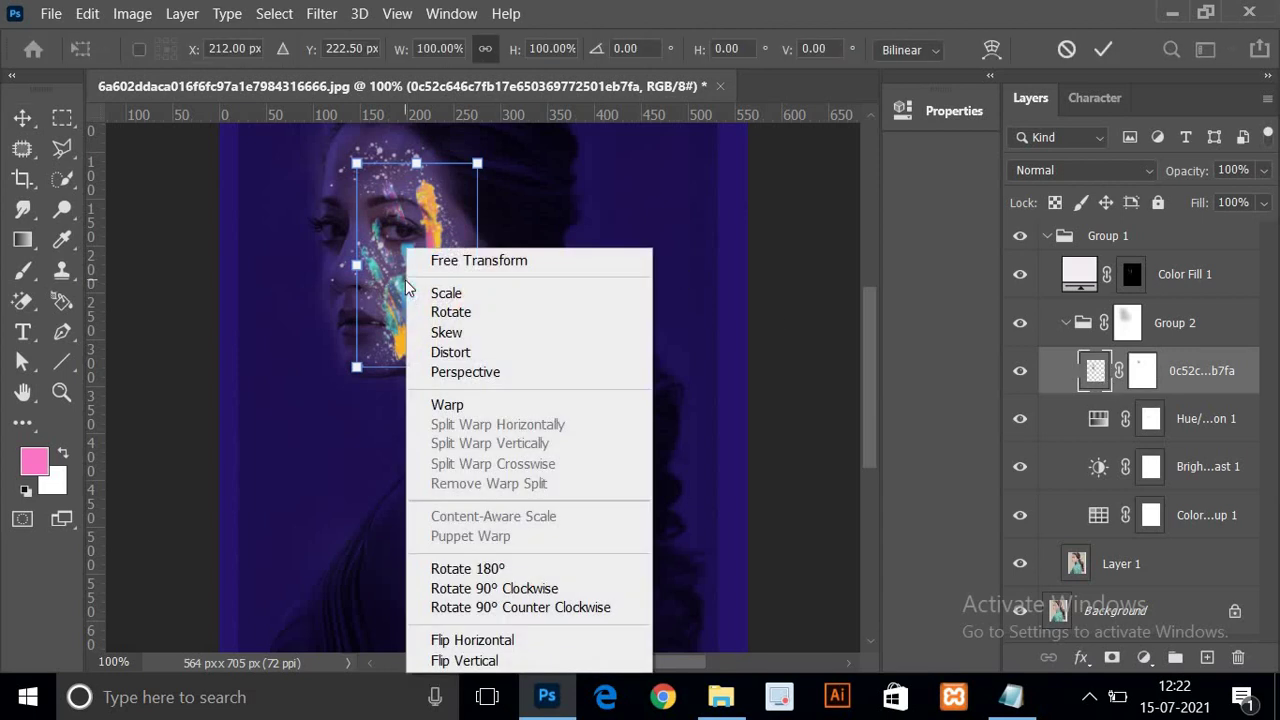
click(447, 405)
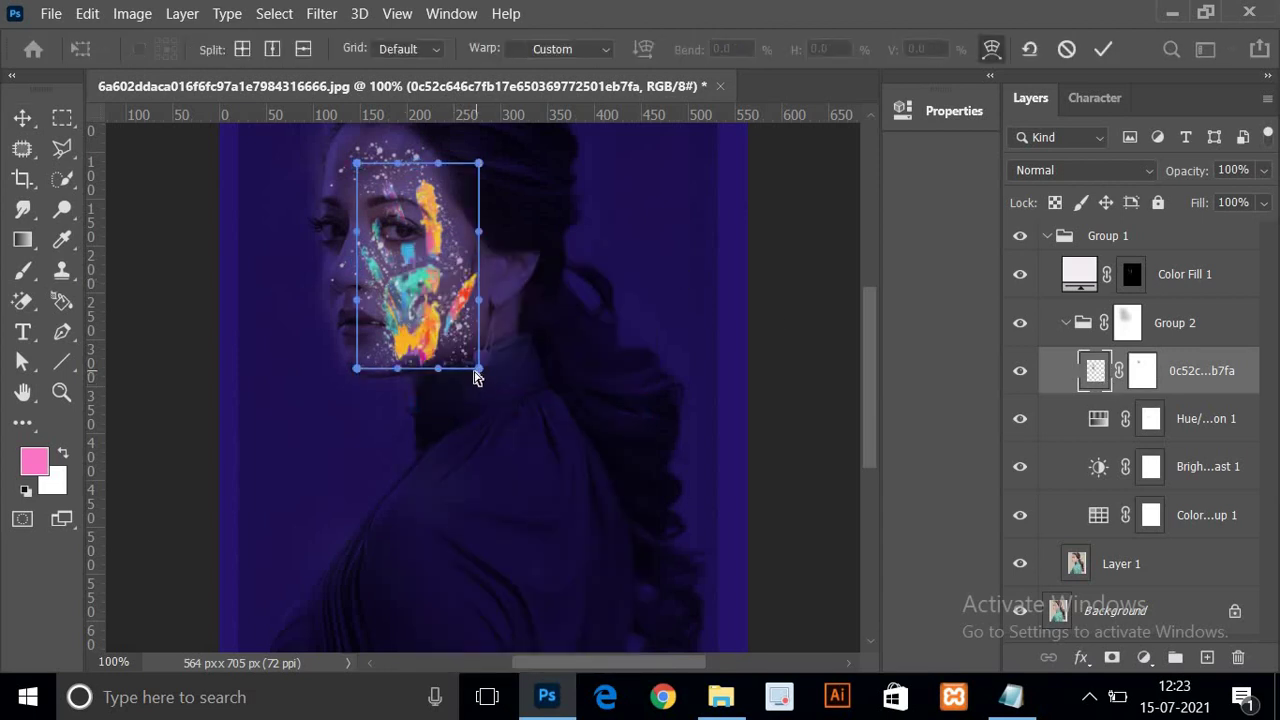
drag(476, 376, 466, 366)
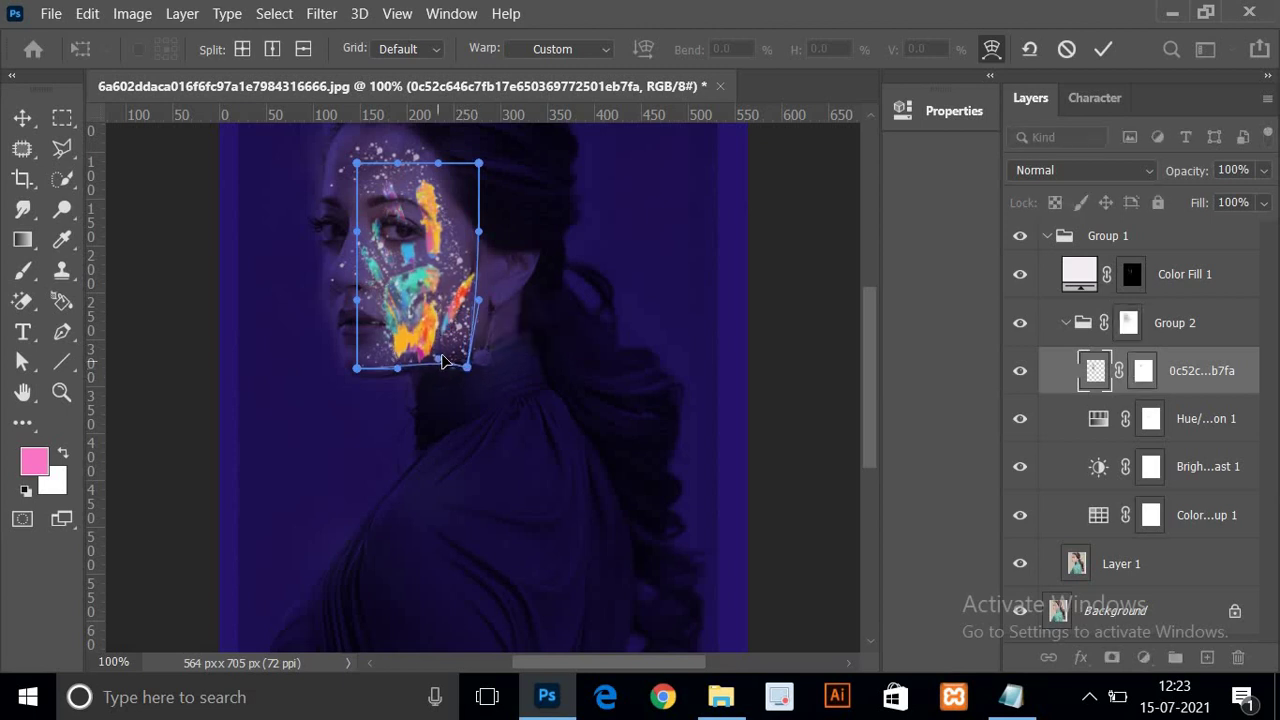
drag(446, 364, 440, 372)
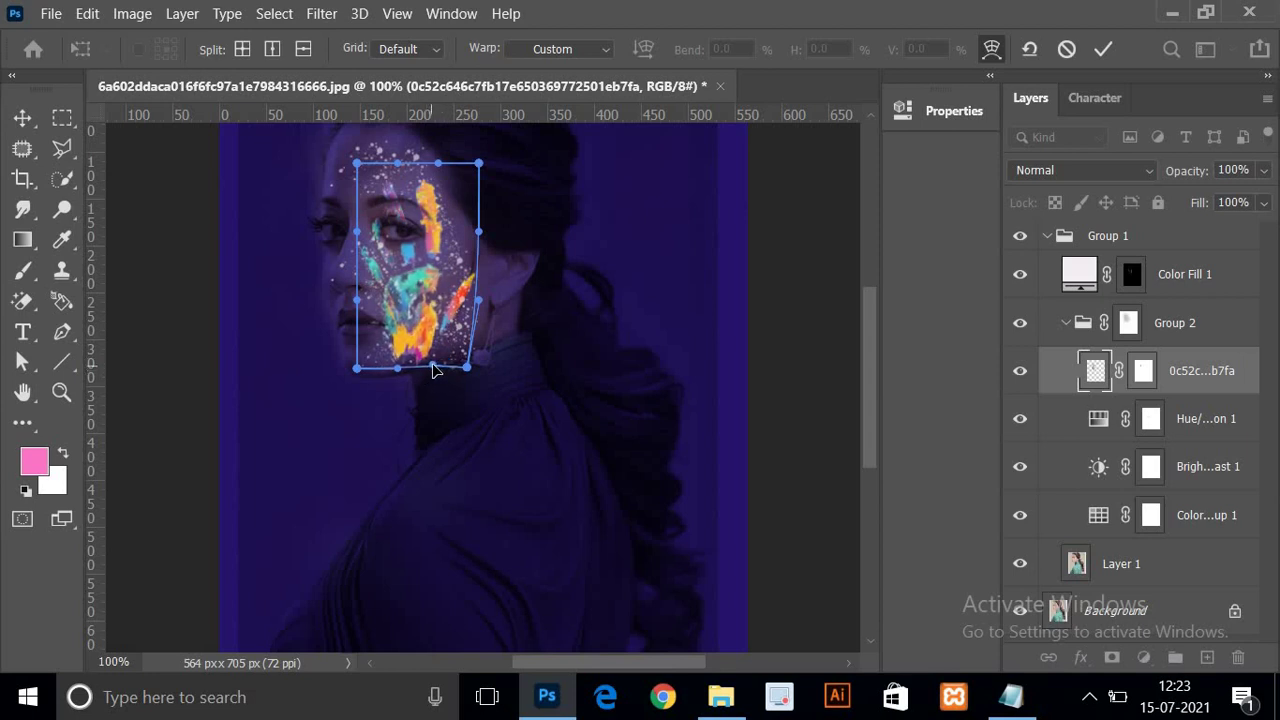
drag(396, 350, 400, 330)
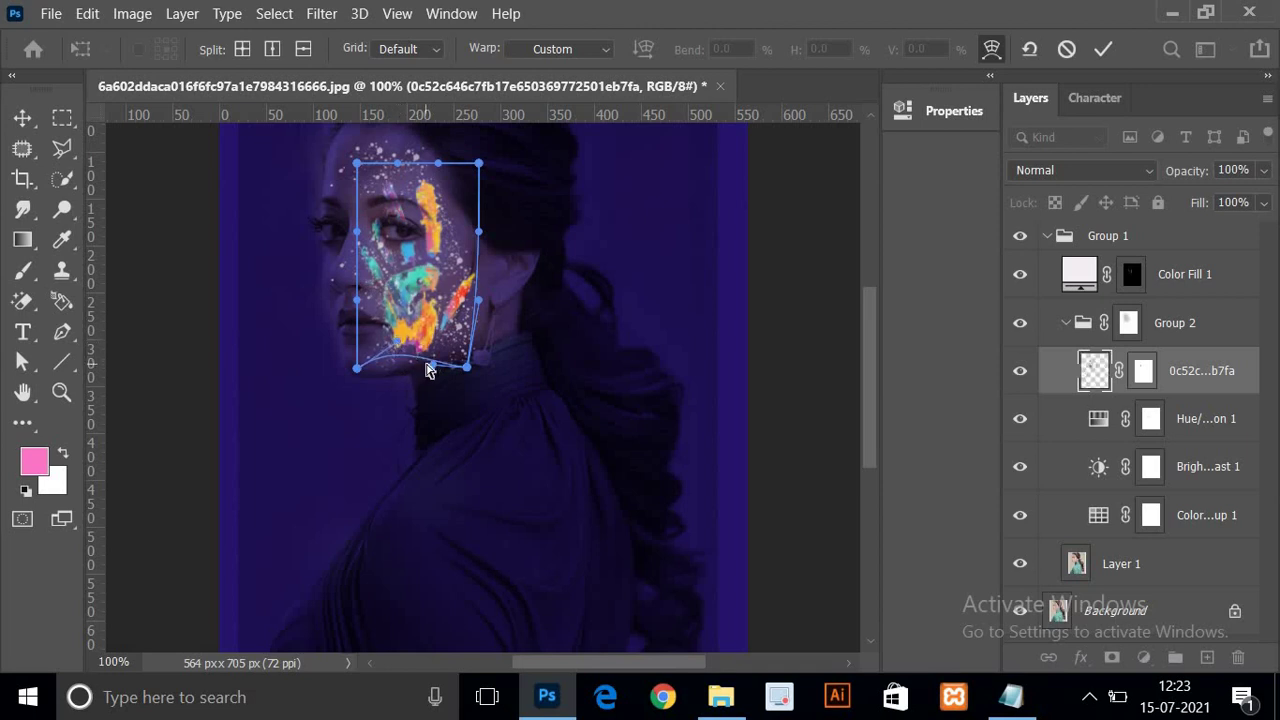
drag(428, 370, 441, 371)
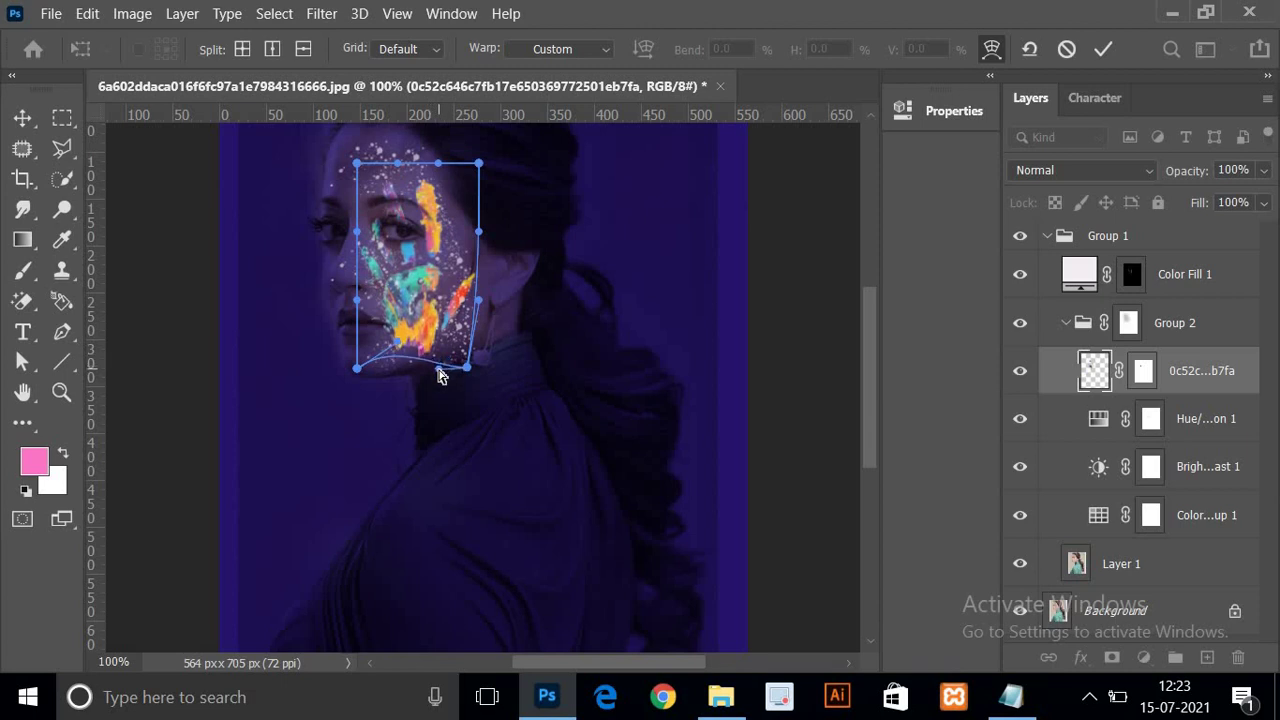
drag(441, 371, 432, 375)
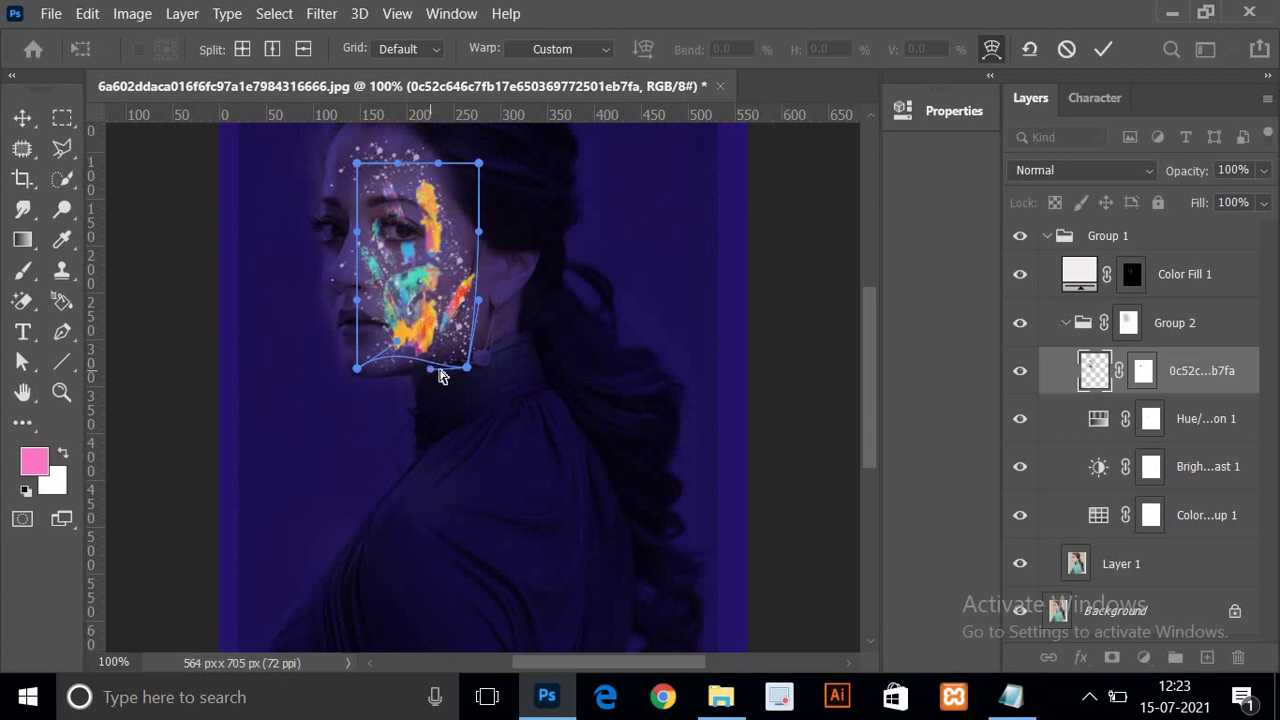
key(Return)
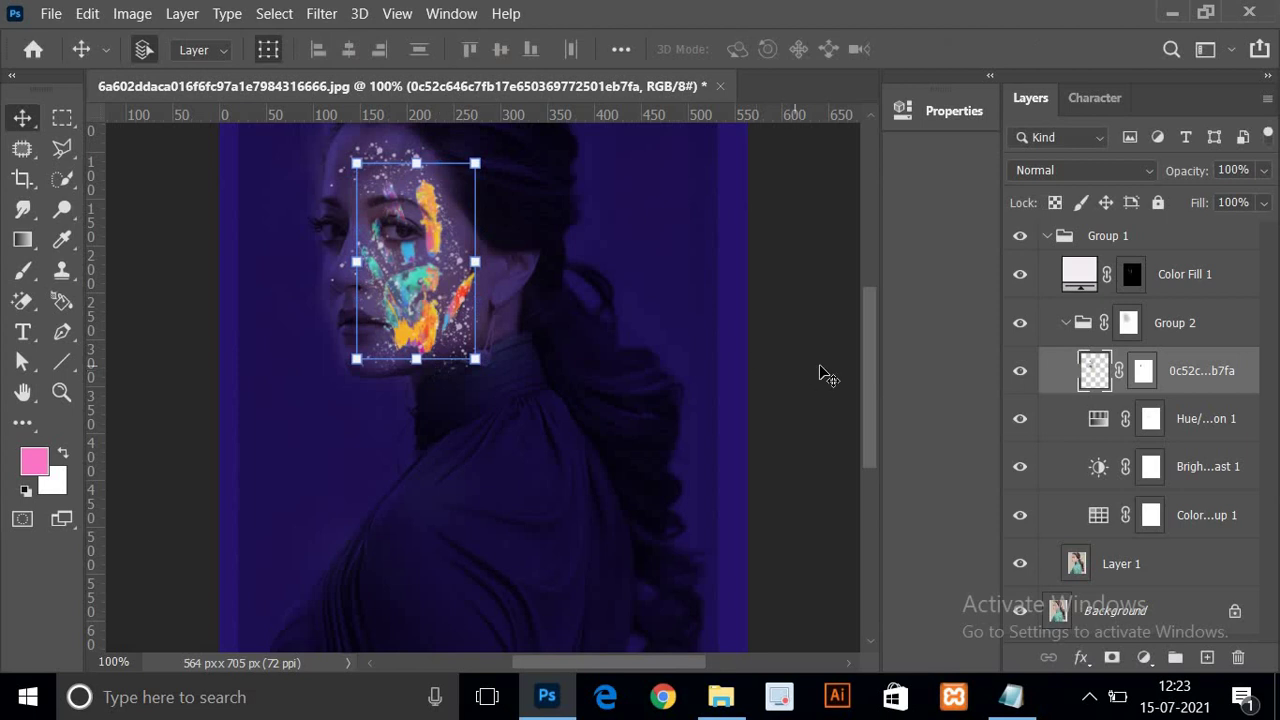
click(819, 364)
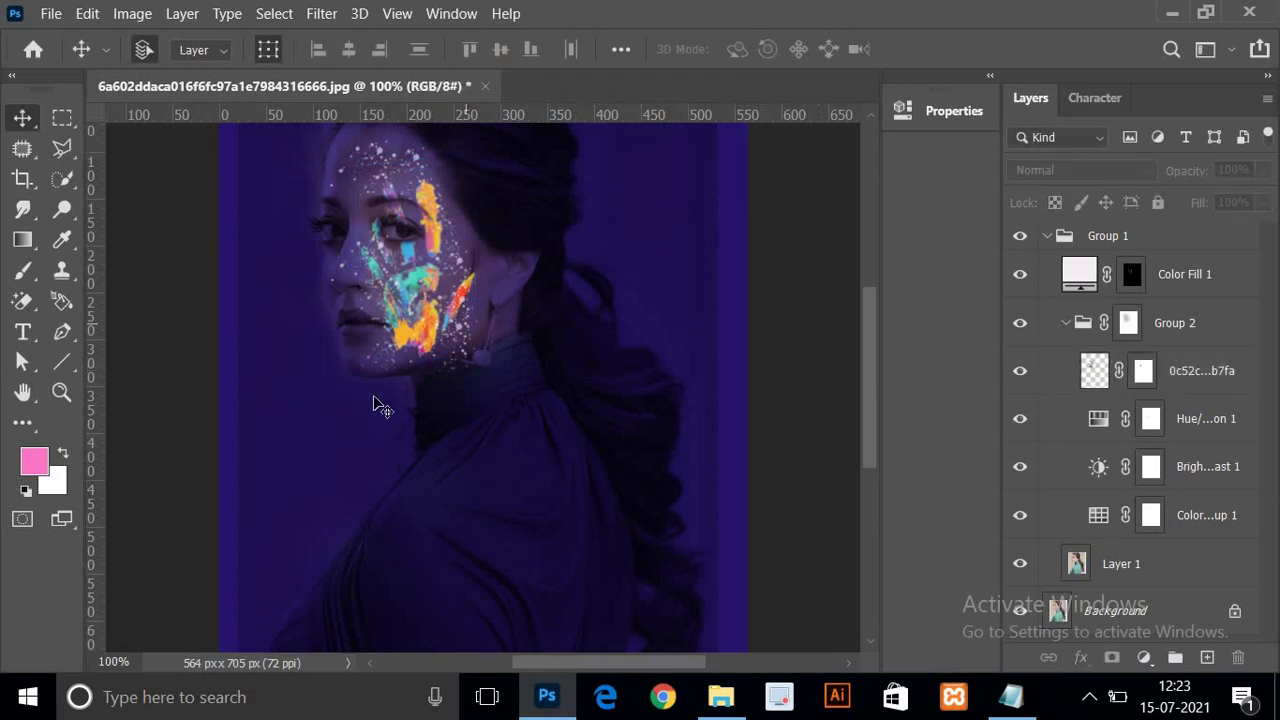
- Collapse Group 1, zoom out, and toggle Group 1's visibility to compare before and after
click(1047, 236)
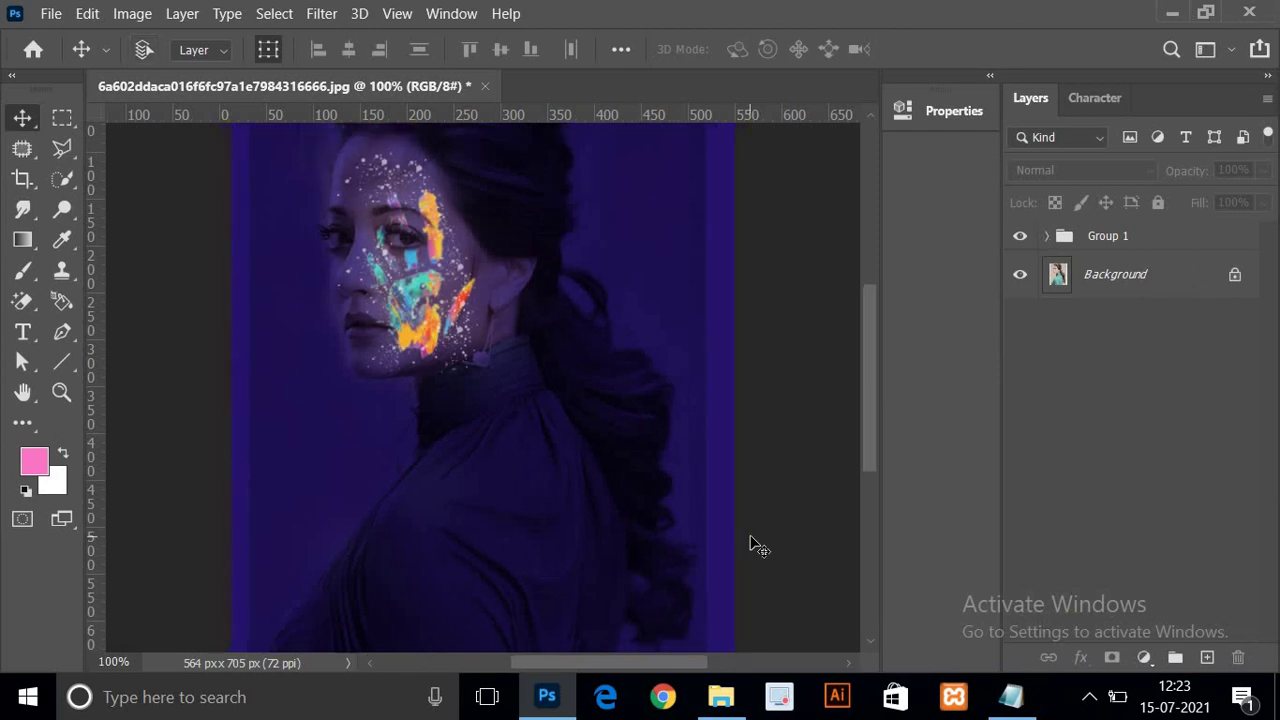
key(ctrl+minus)
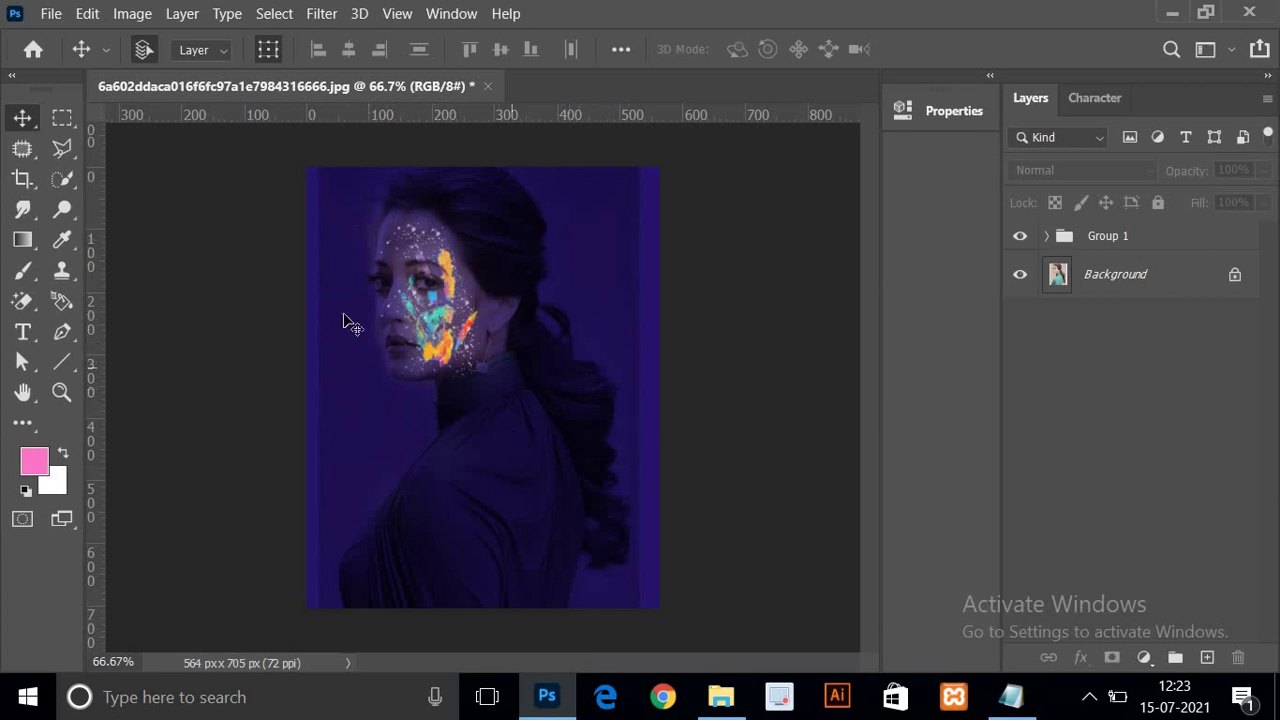
click(1018, 240)
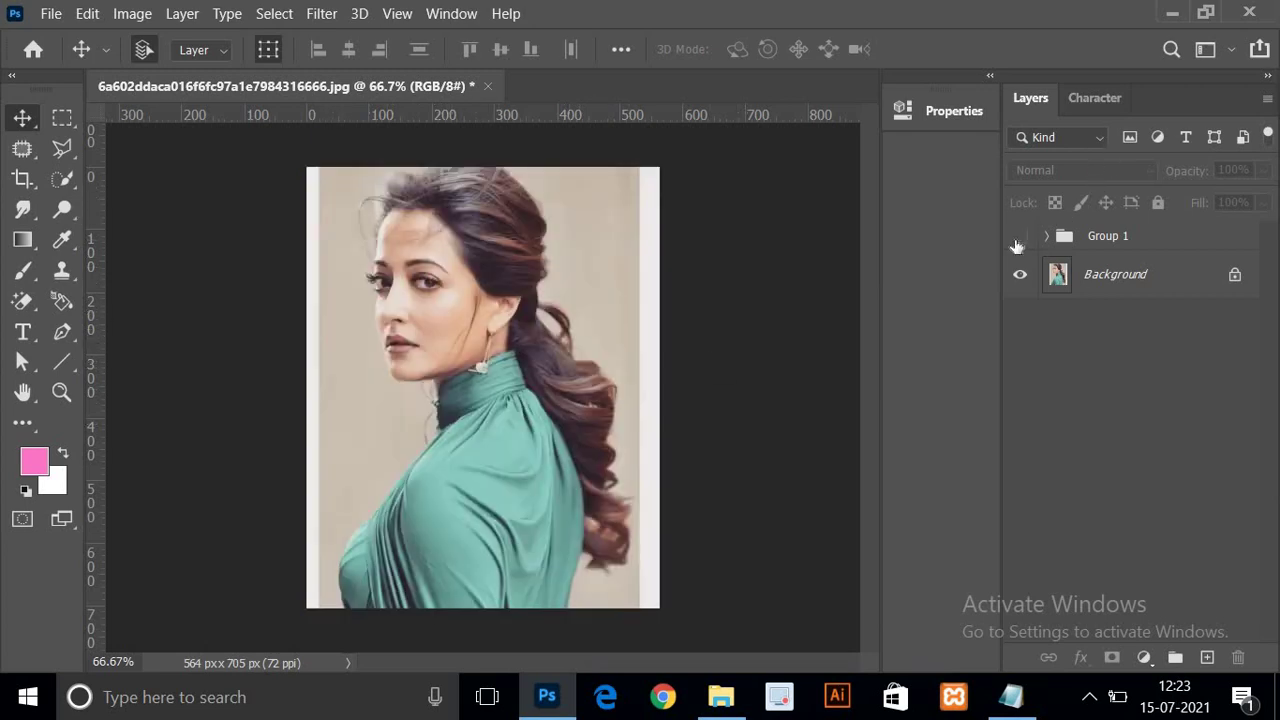
click(1018, 240)
click(1018, 240)
click(1019, 240)
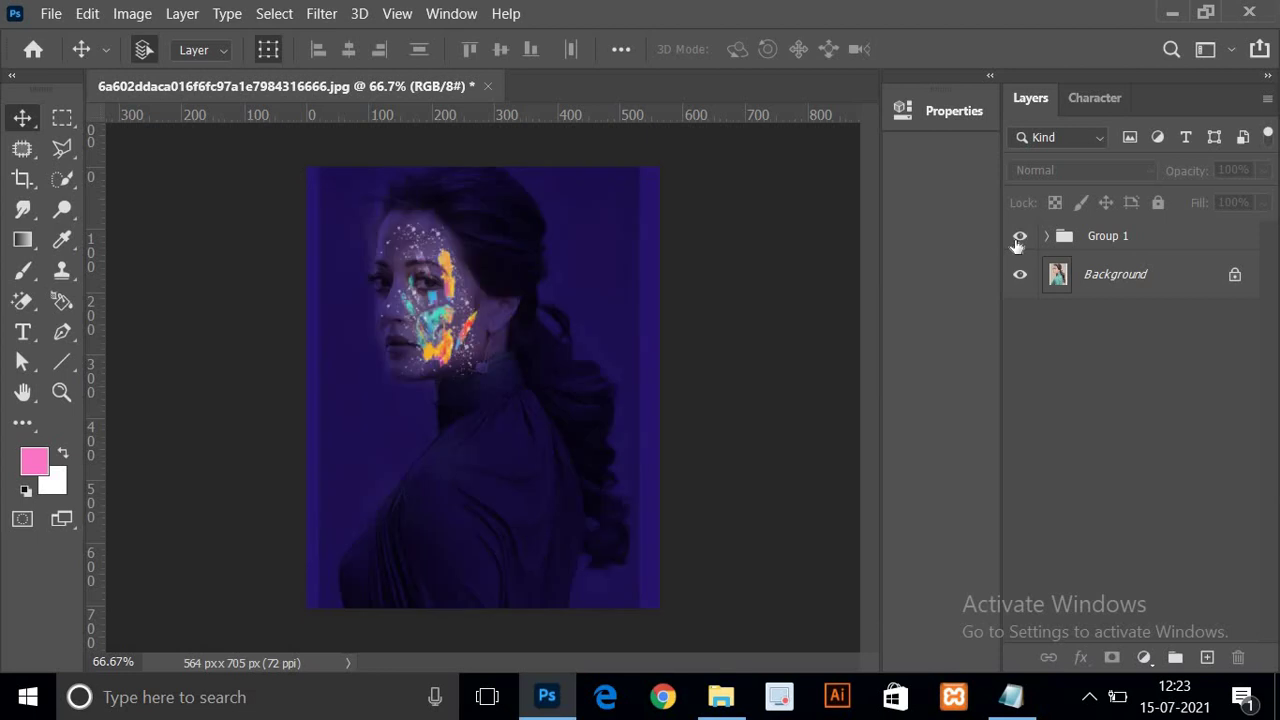
click(1018, 240)
click(1018, 240)
click(1018, 240)
click(1018, 240)
click(1018, 240)
click(1018, 240)
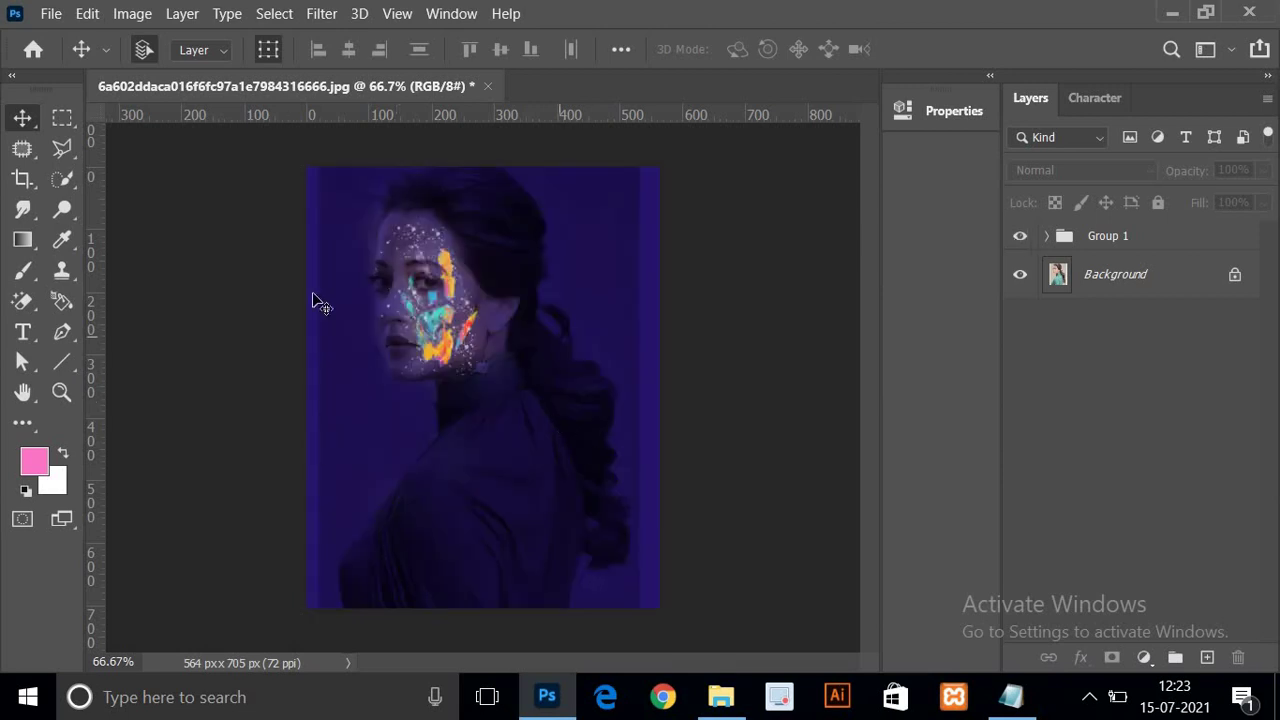